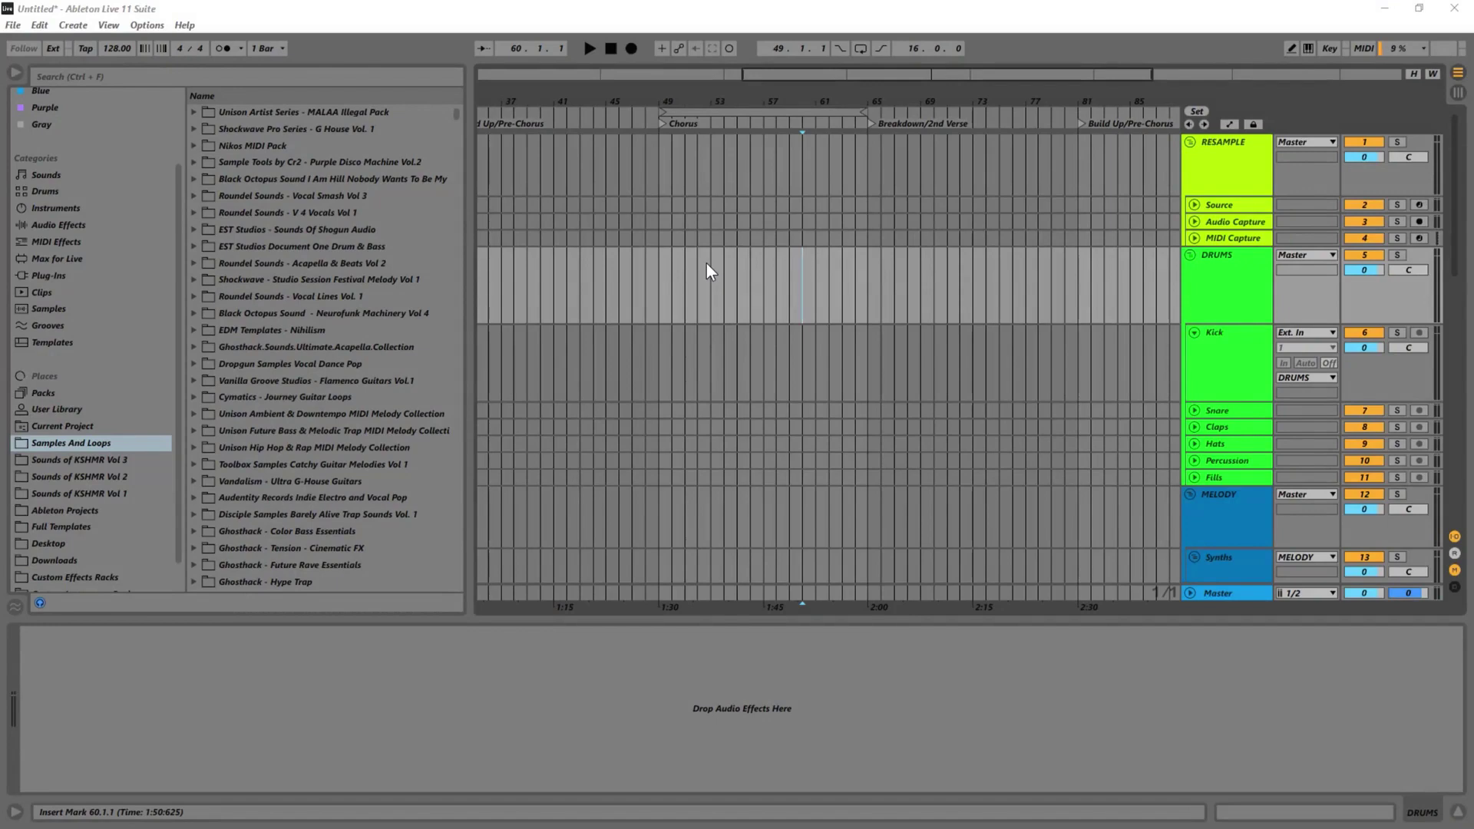
click(1251, 290)
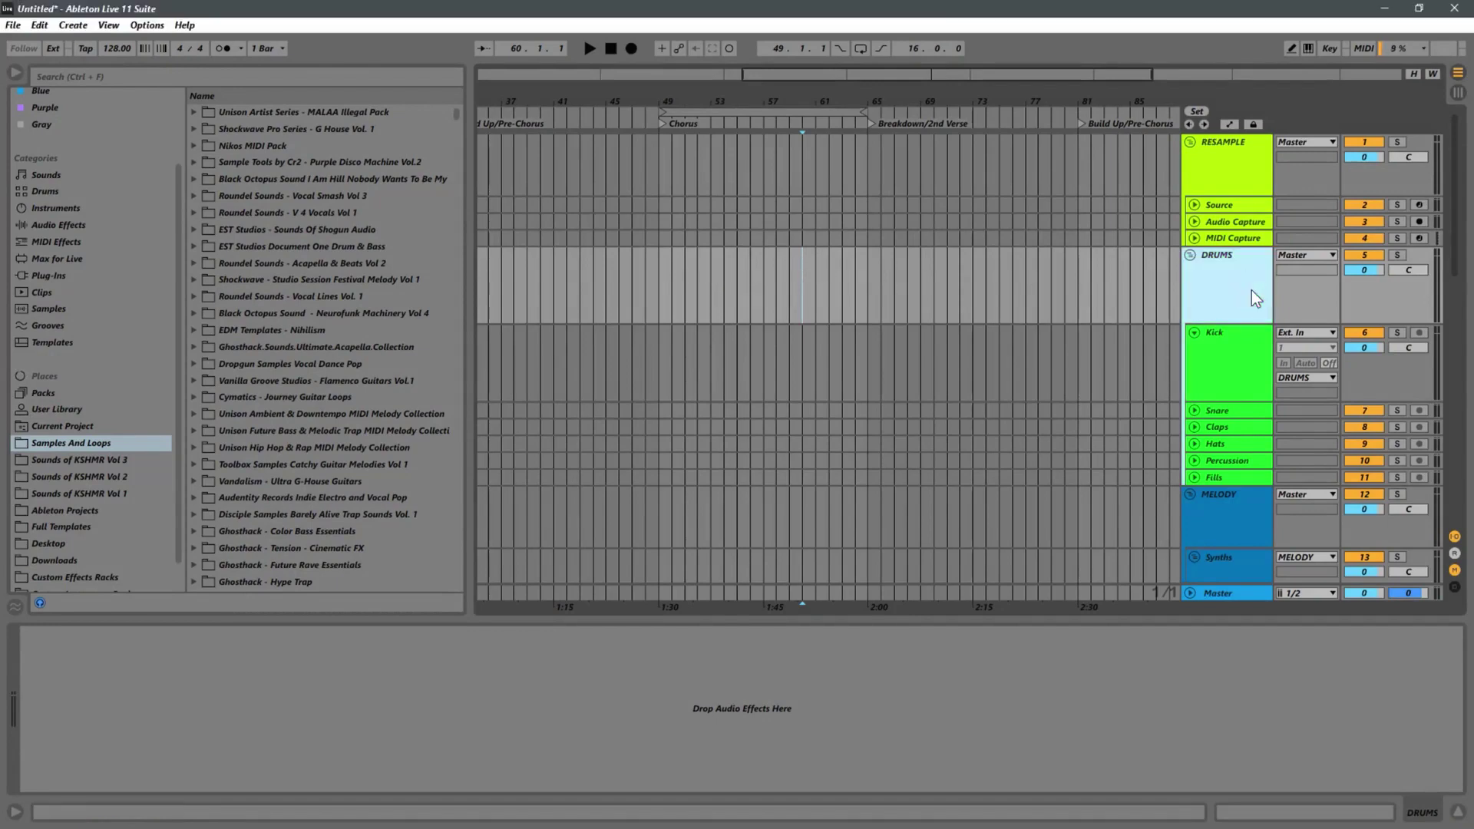
click(1227, 386)
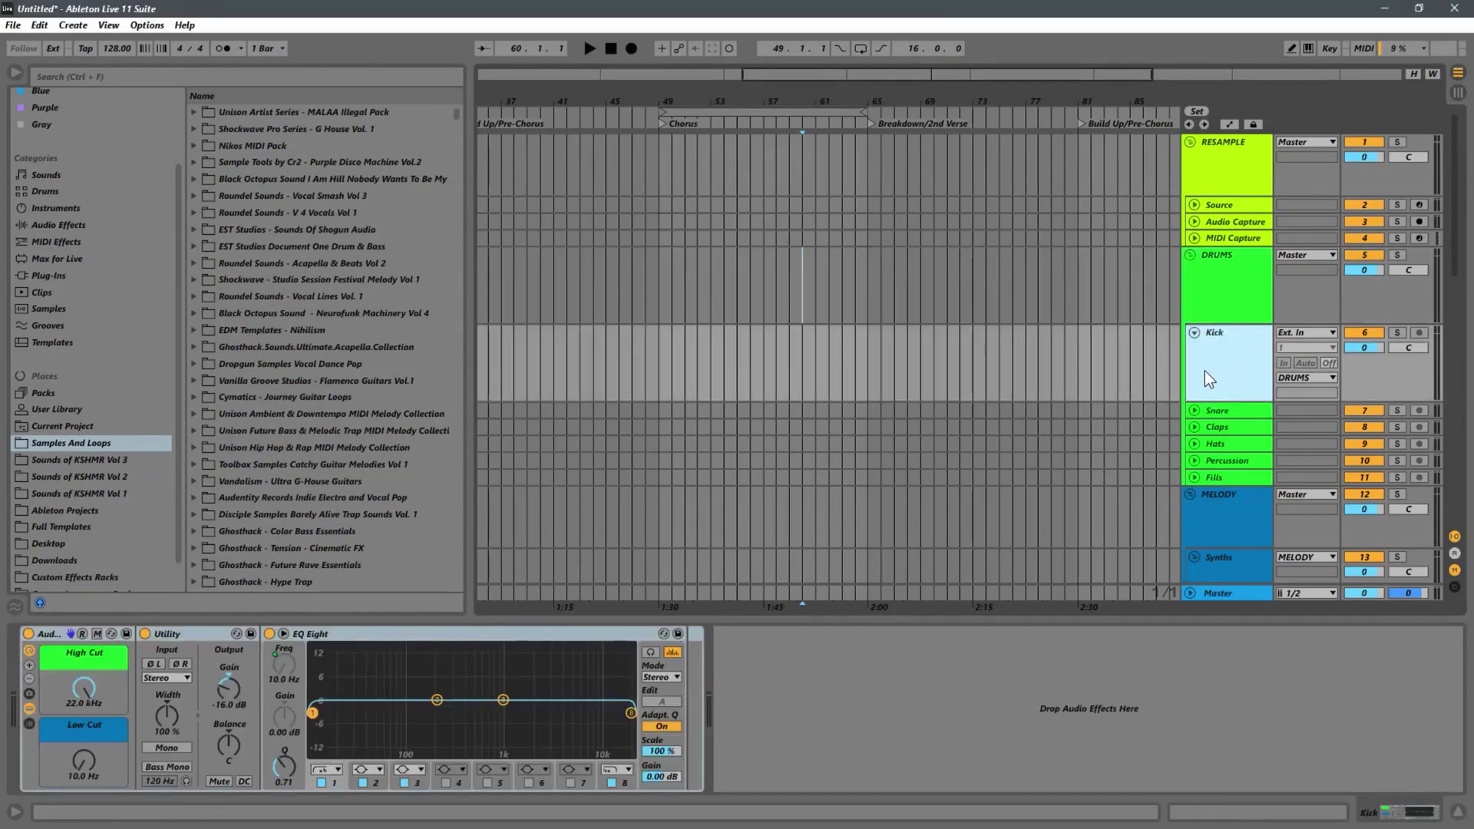
click(1219, 303)
click(1233, 370)
shift+click(1232, 478)
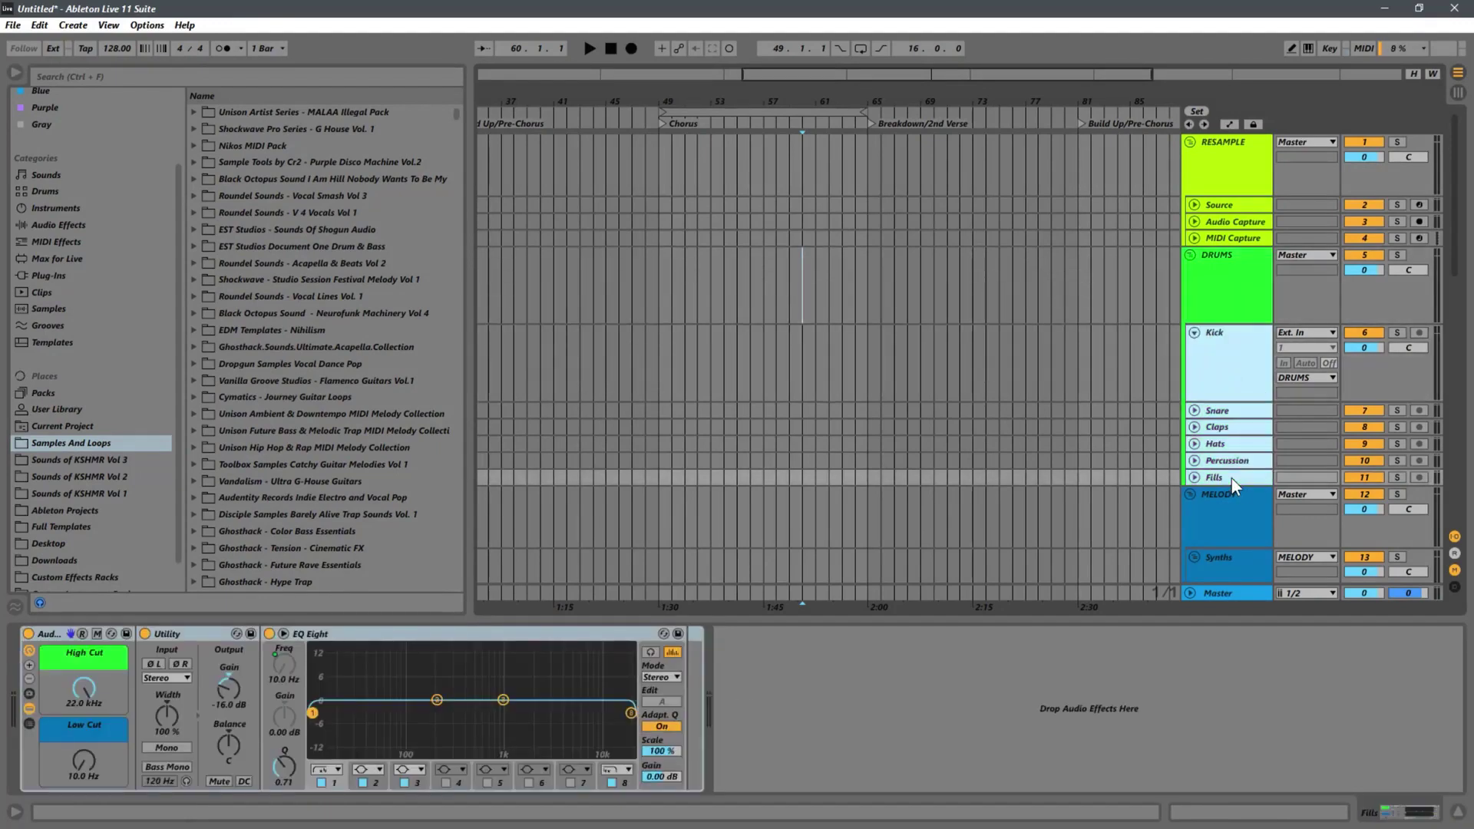
- Ungroup the DRUMS group so its tracks stand on their own
click(1220, 295)
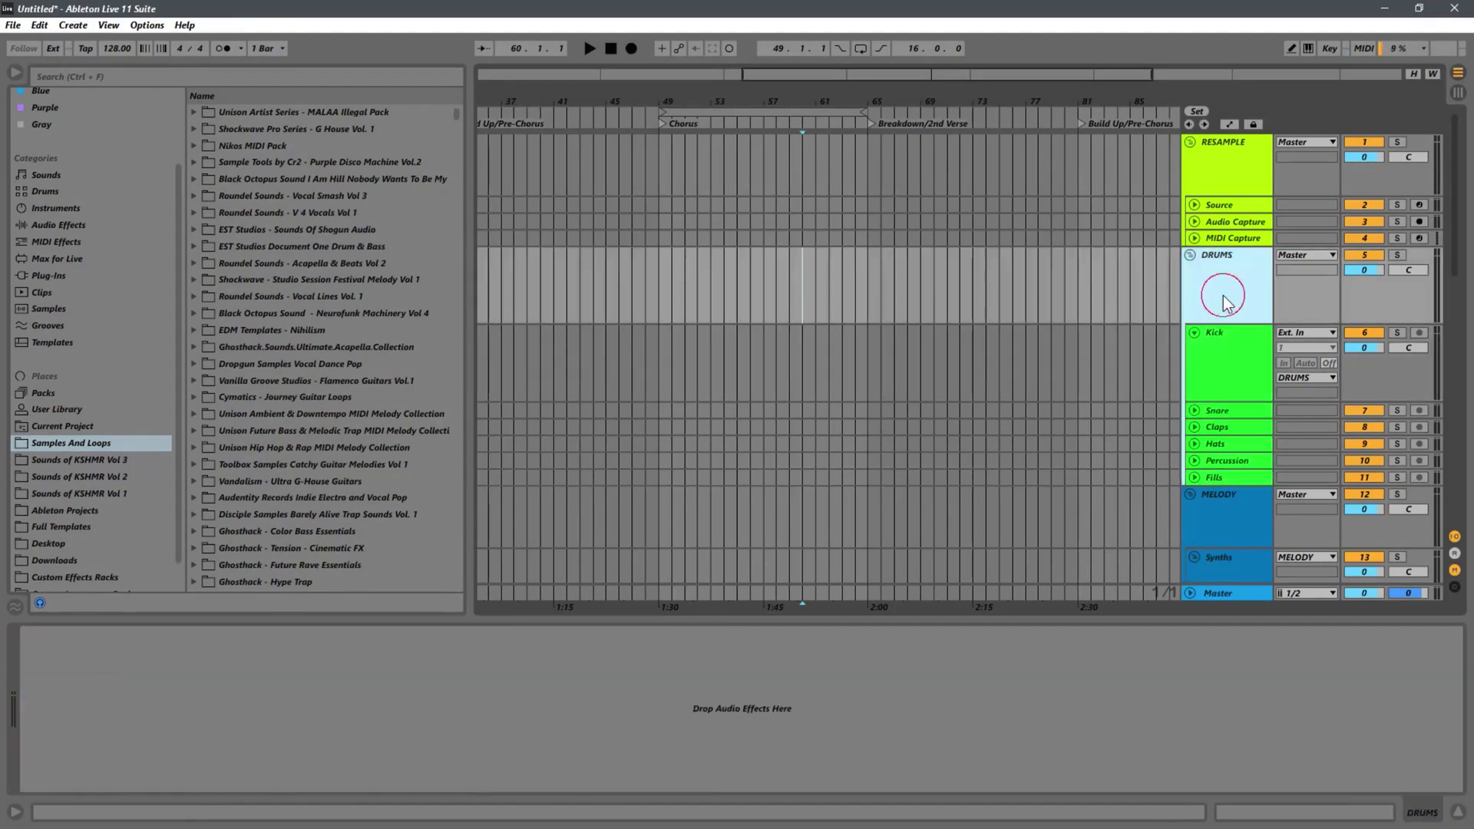
right_click(1209, 289)
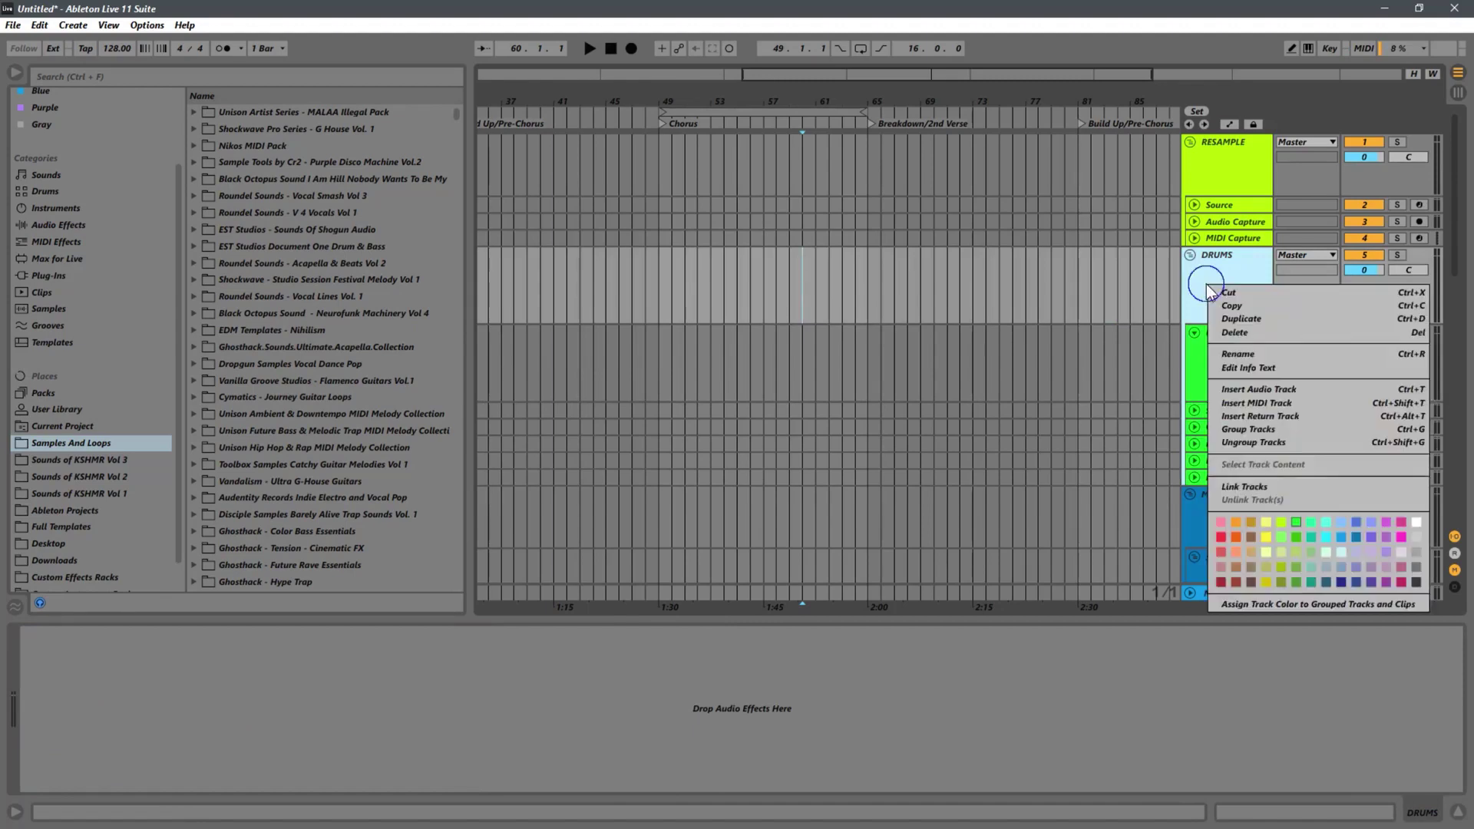
click(1250, 443)
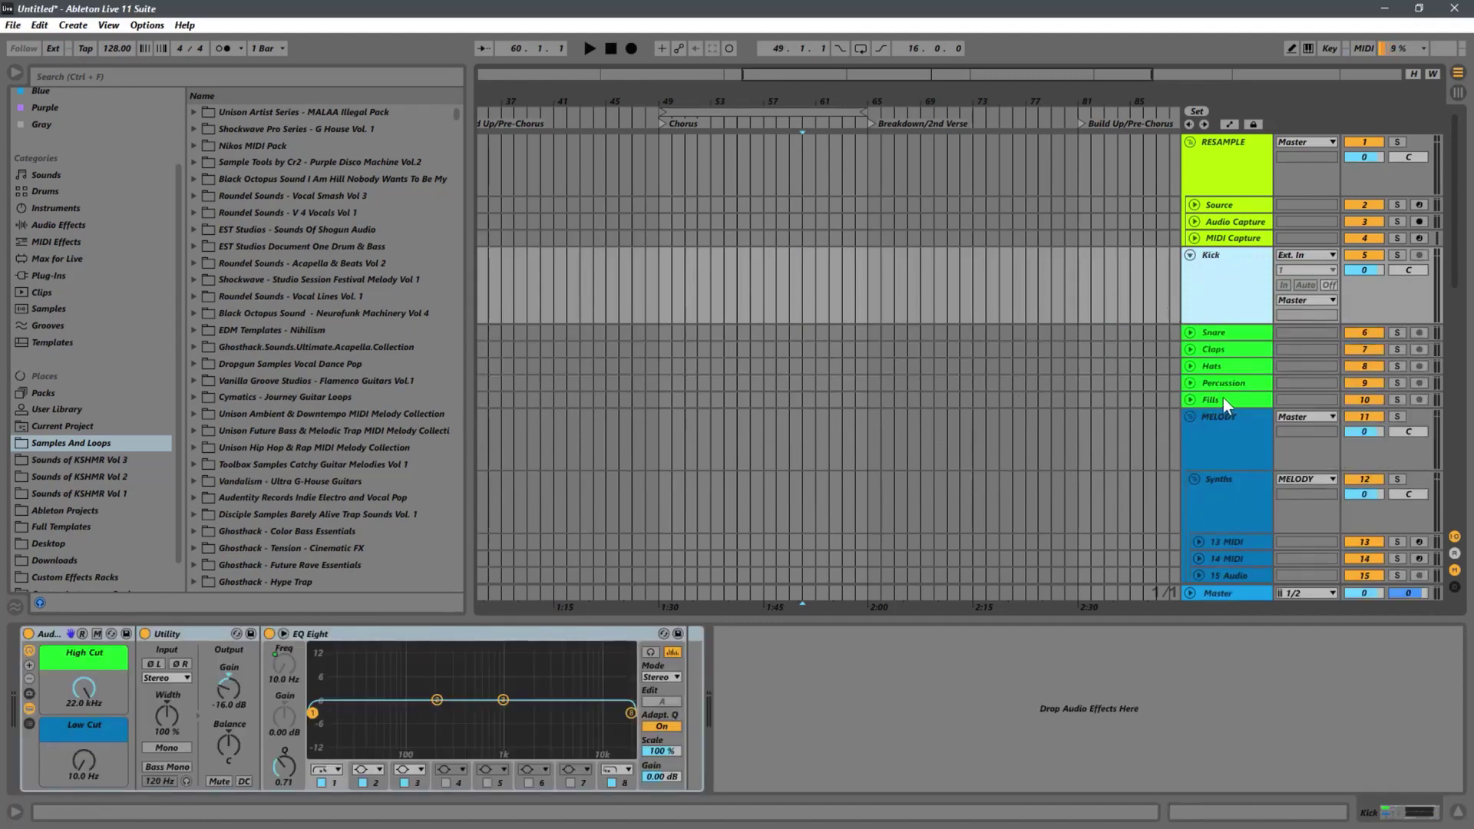
- Group the drum tracks from Kick through Fills into one group track
click(1217, 399)
click(1202, 294)
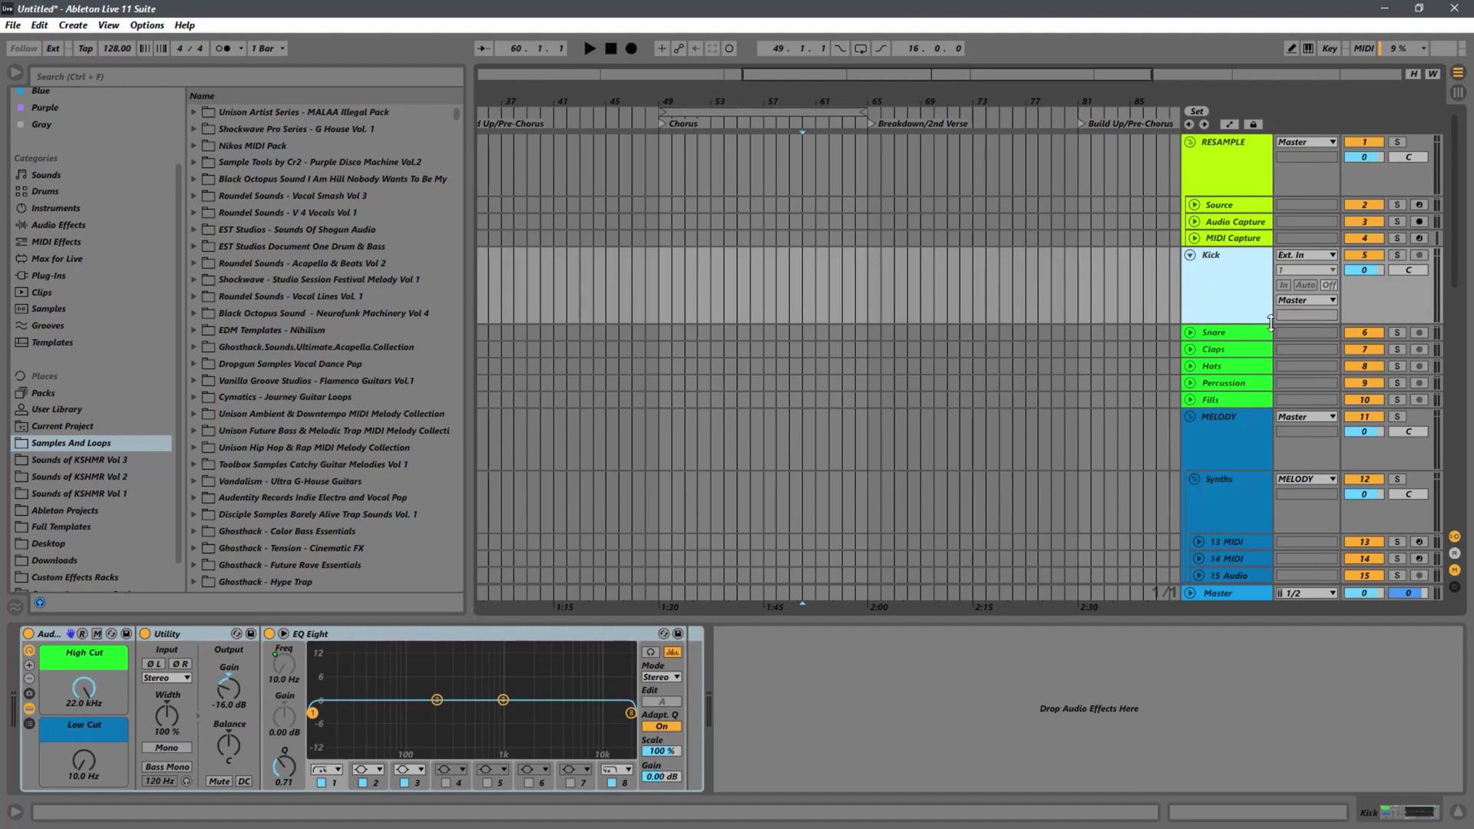
click(1216, 397)
right_click(1215, 397)
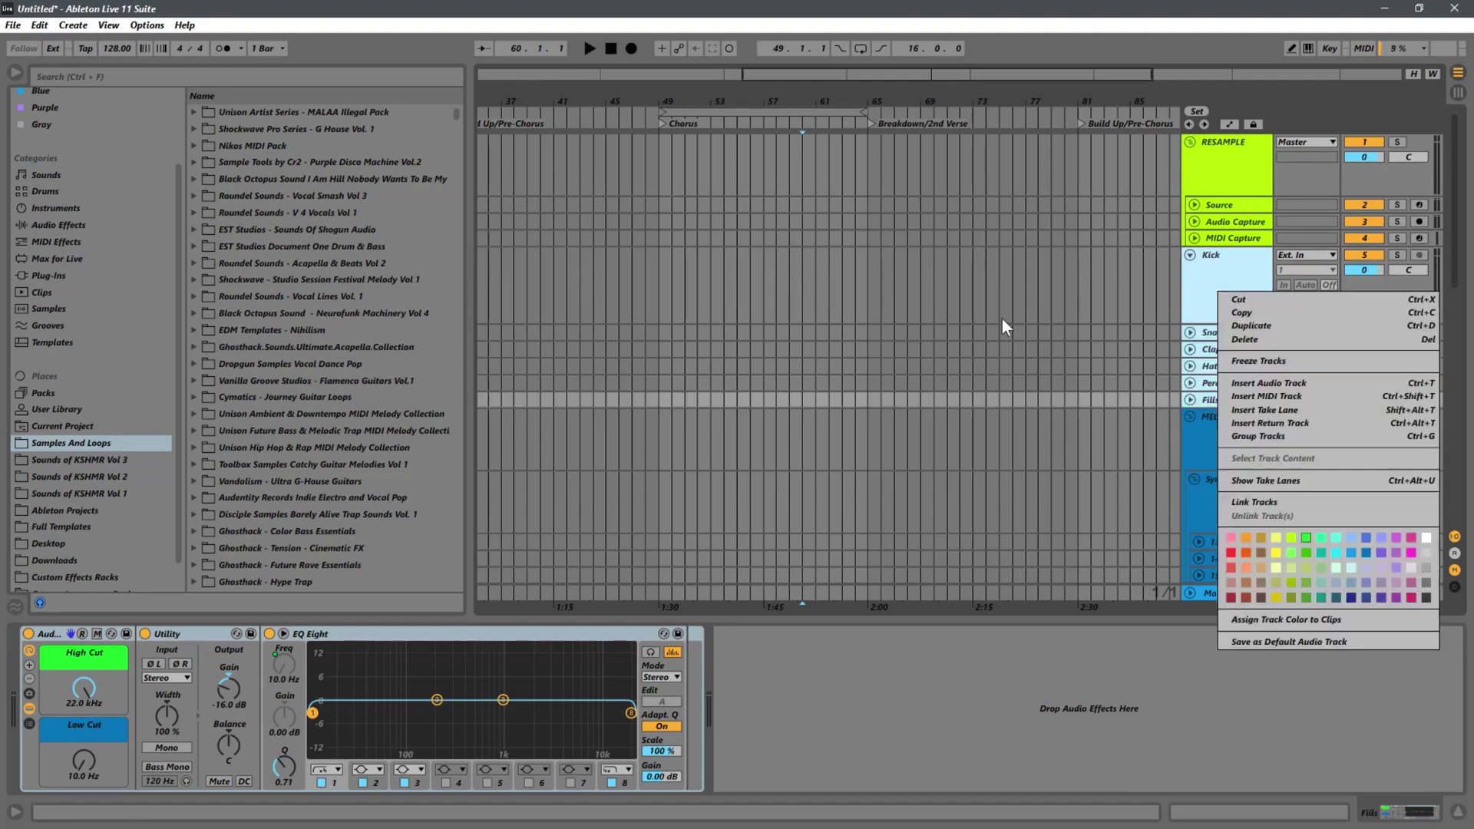
click(1250, 439)
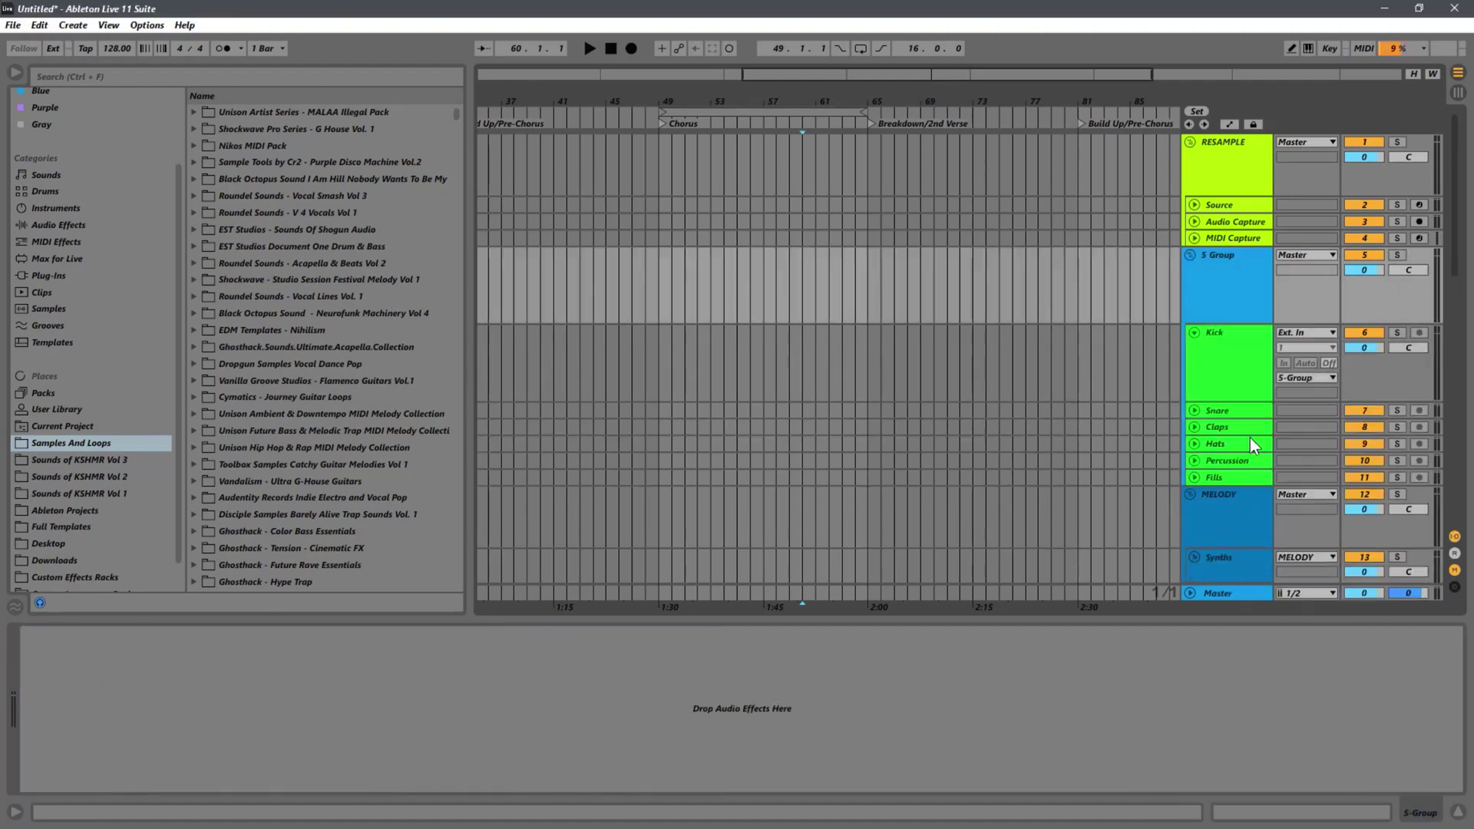
- Rename the new group track as DRUMS and give it the same green colour as its drum tracks
right_click(1191, 299)
click(1223, 368)
text(DRUMS)
key(Return)
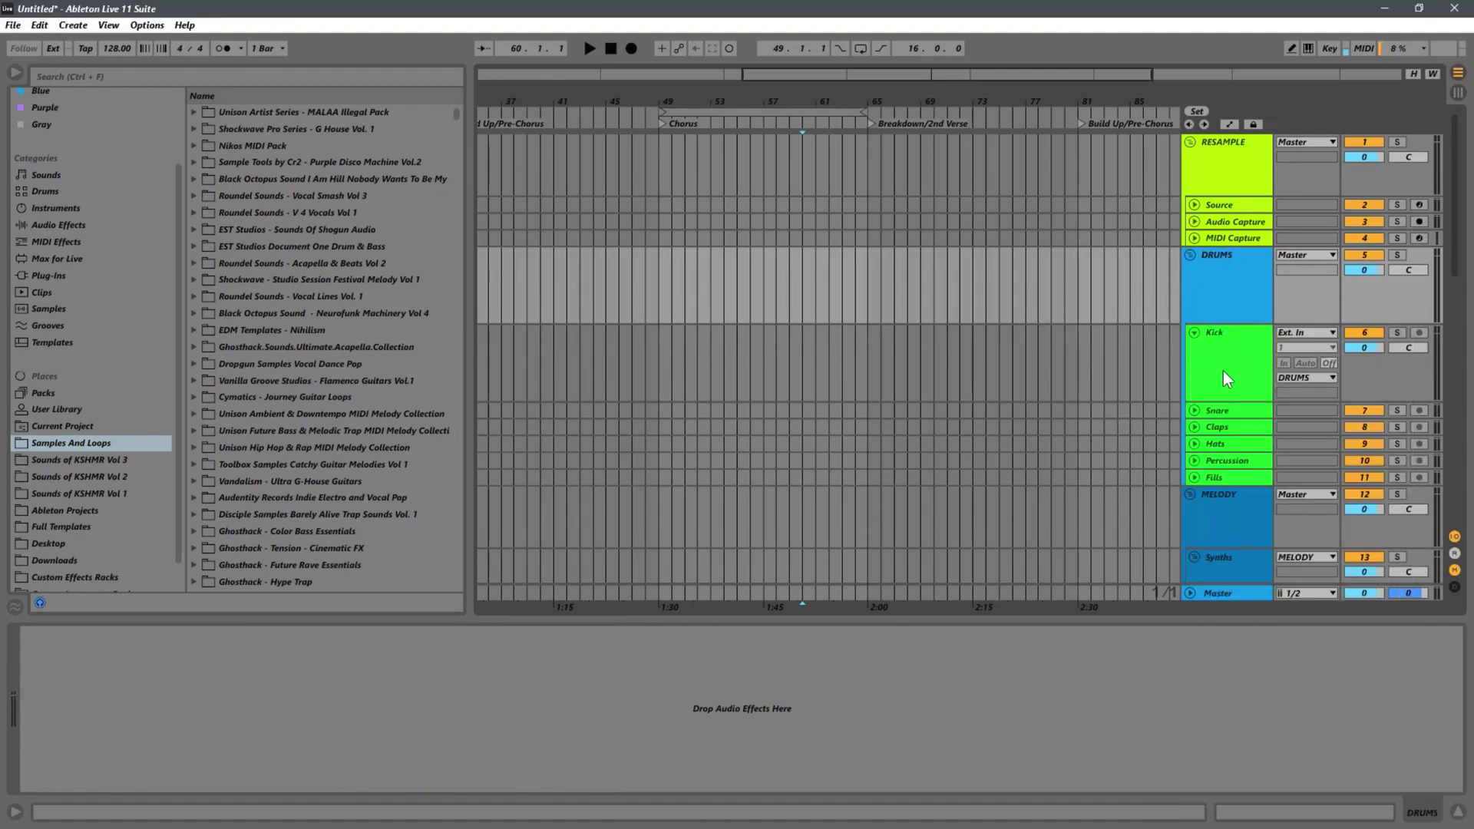
right_click(1219, 300)
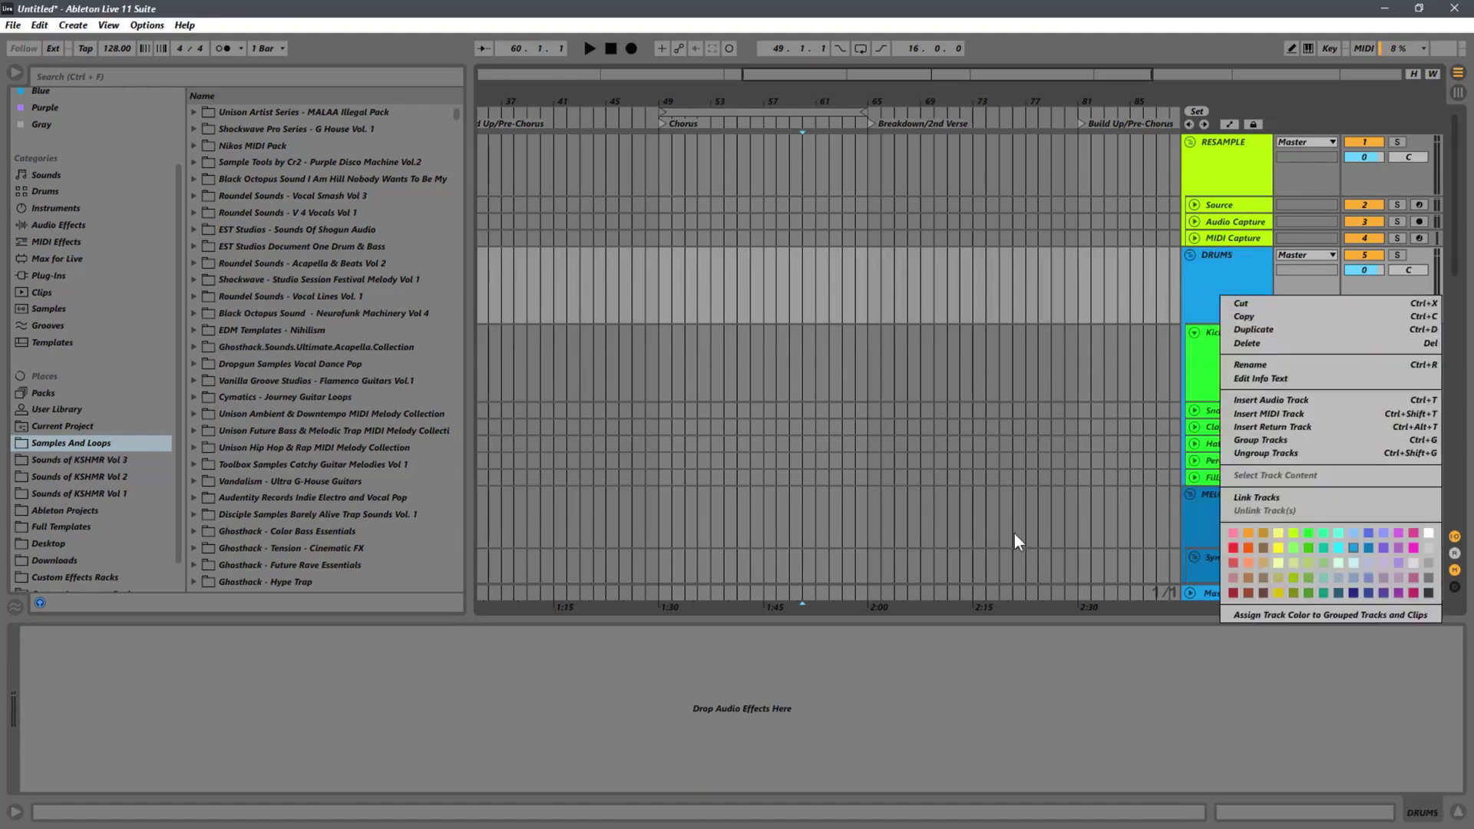
click(1310, 536)
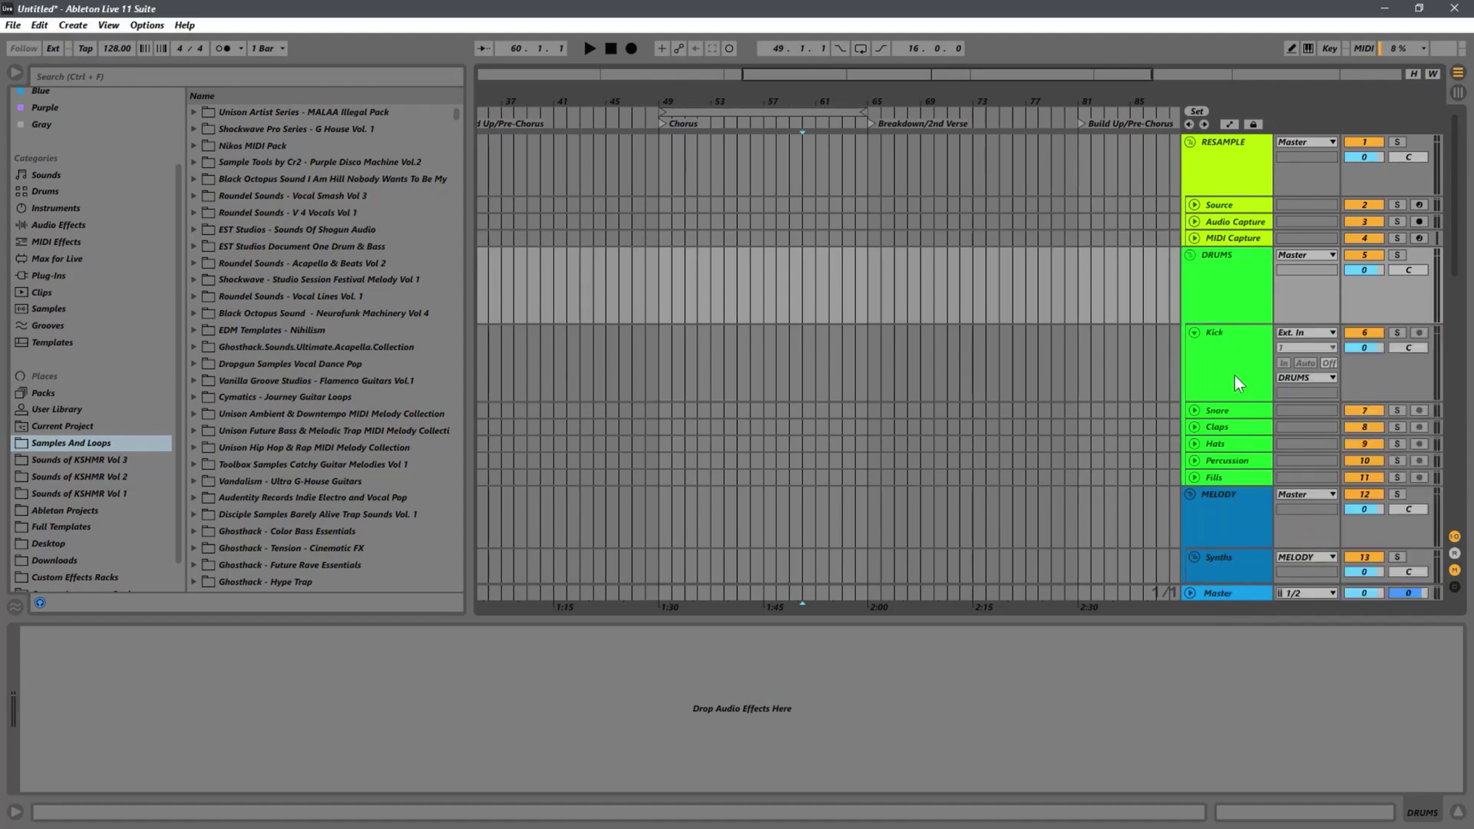
click(1210, 287)
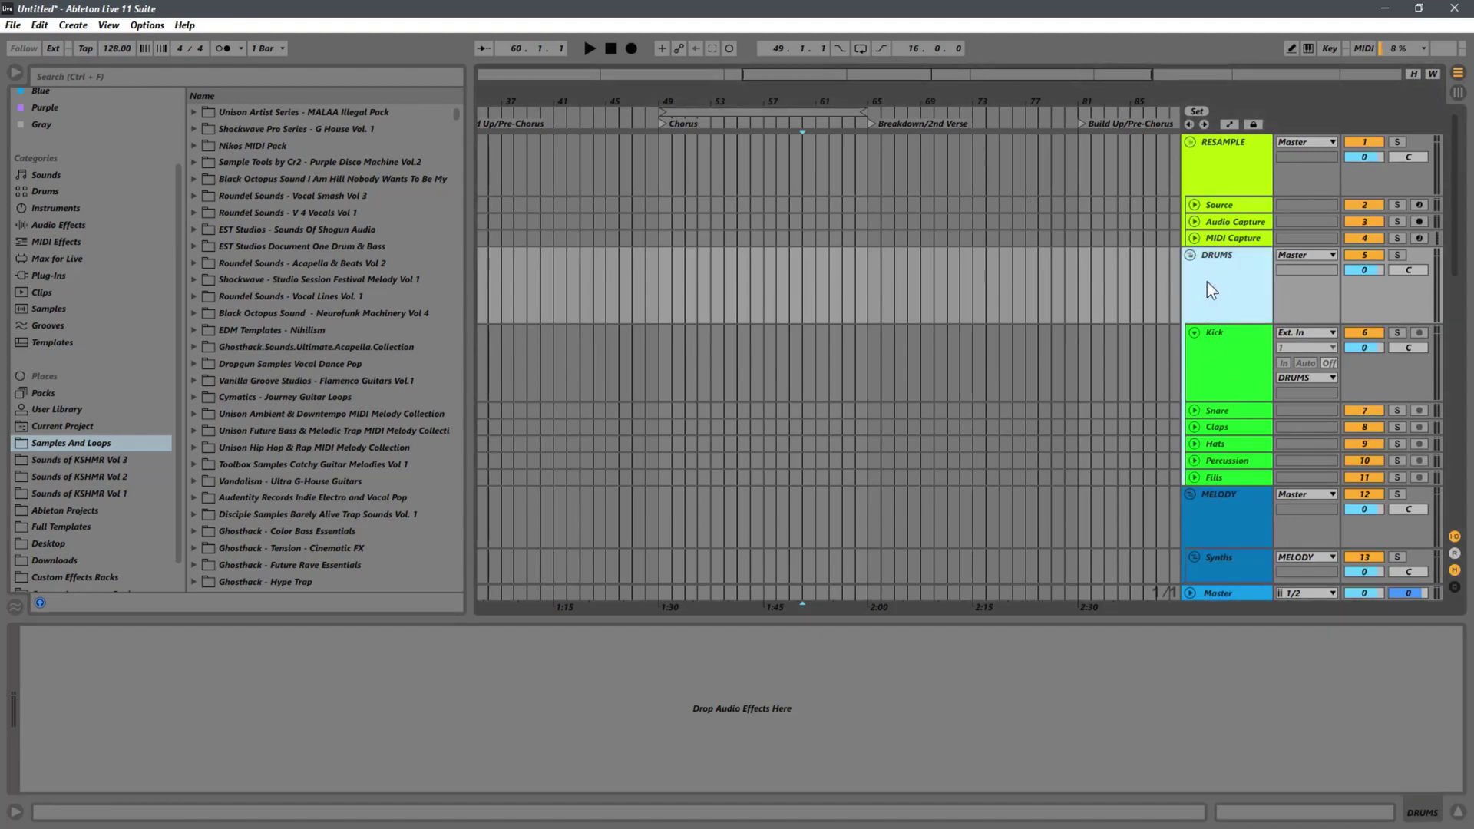
click(1064, 293)
click(1229, 294)
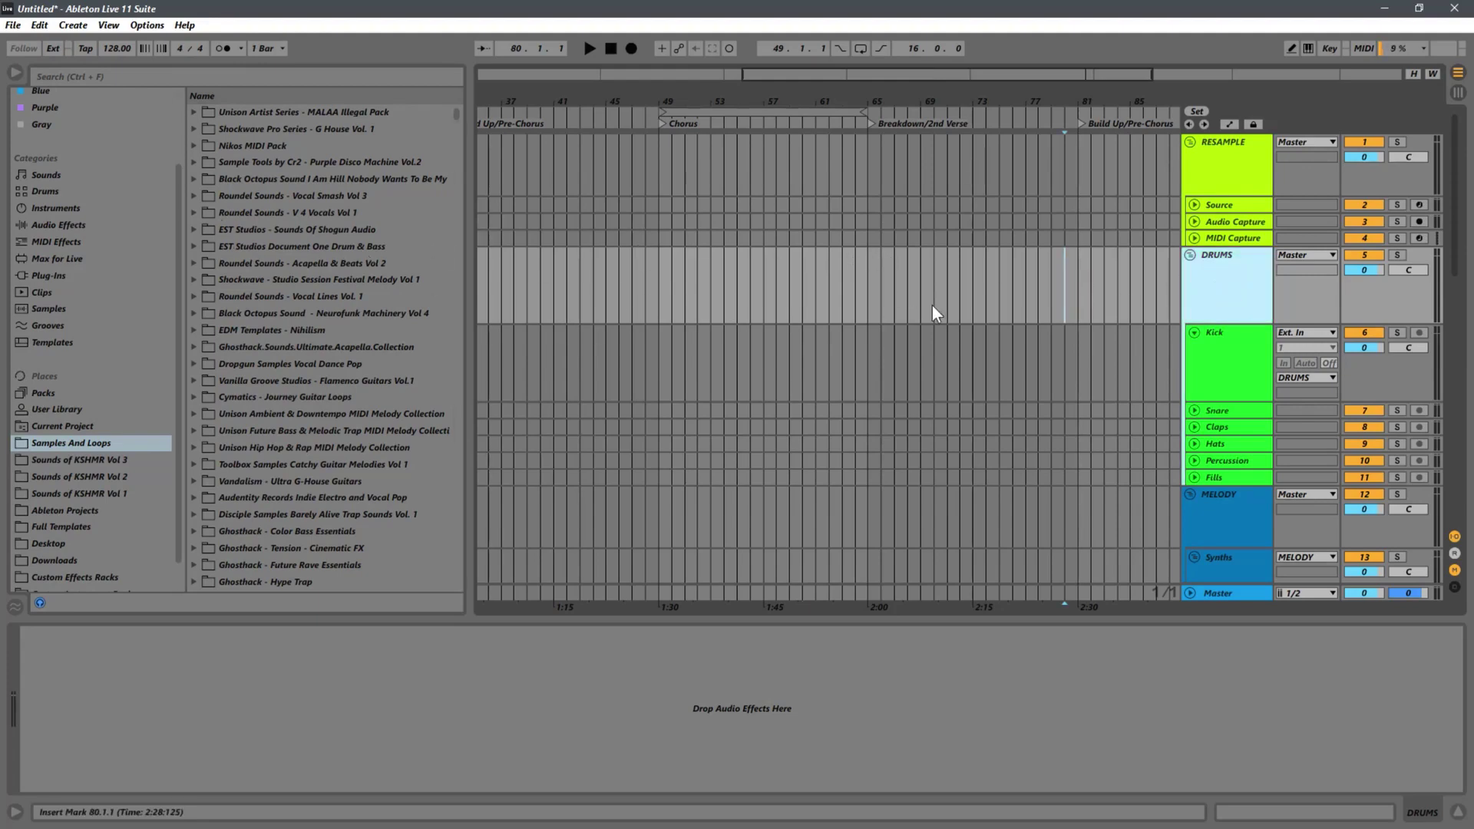
click(1229, 349)
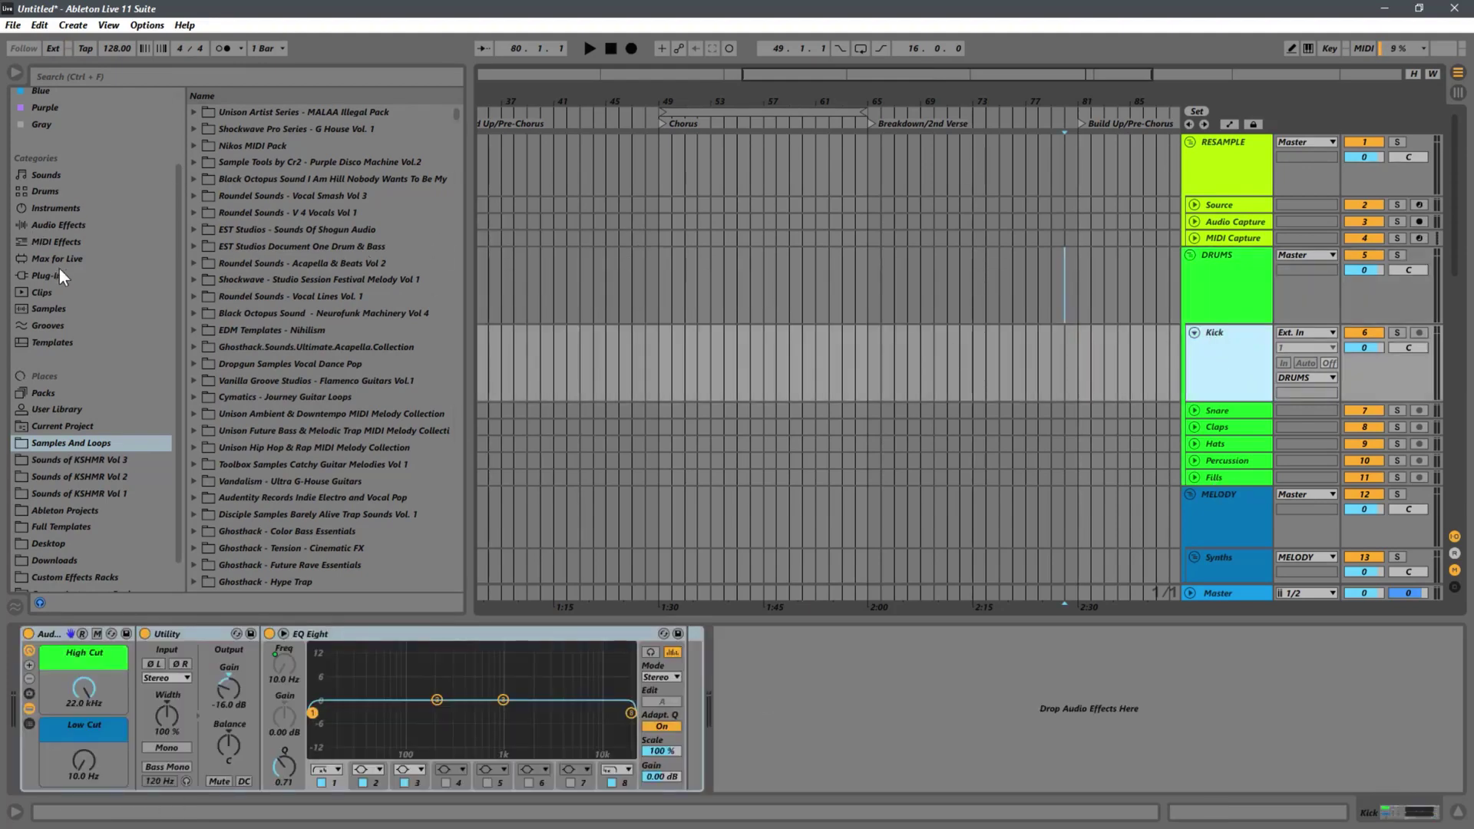
- Search the audio effects for "drum" and add Drum Buss from Drive & Color to the DRUMS group
click(76, 226)
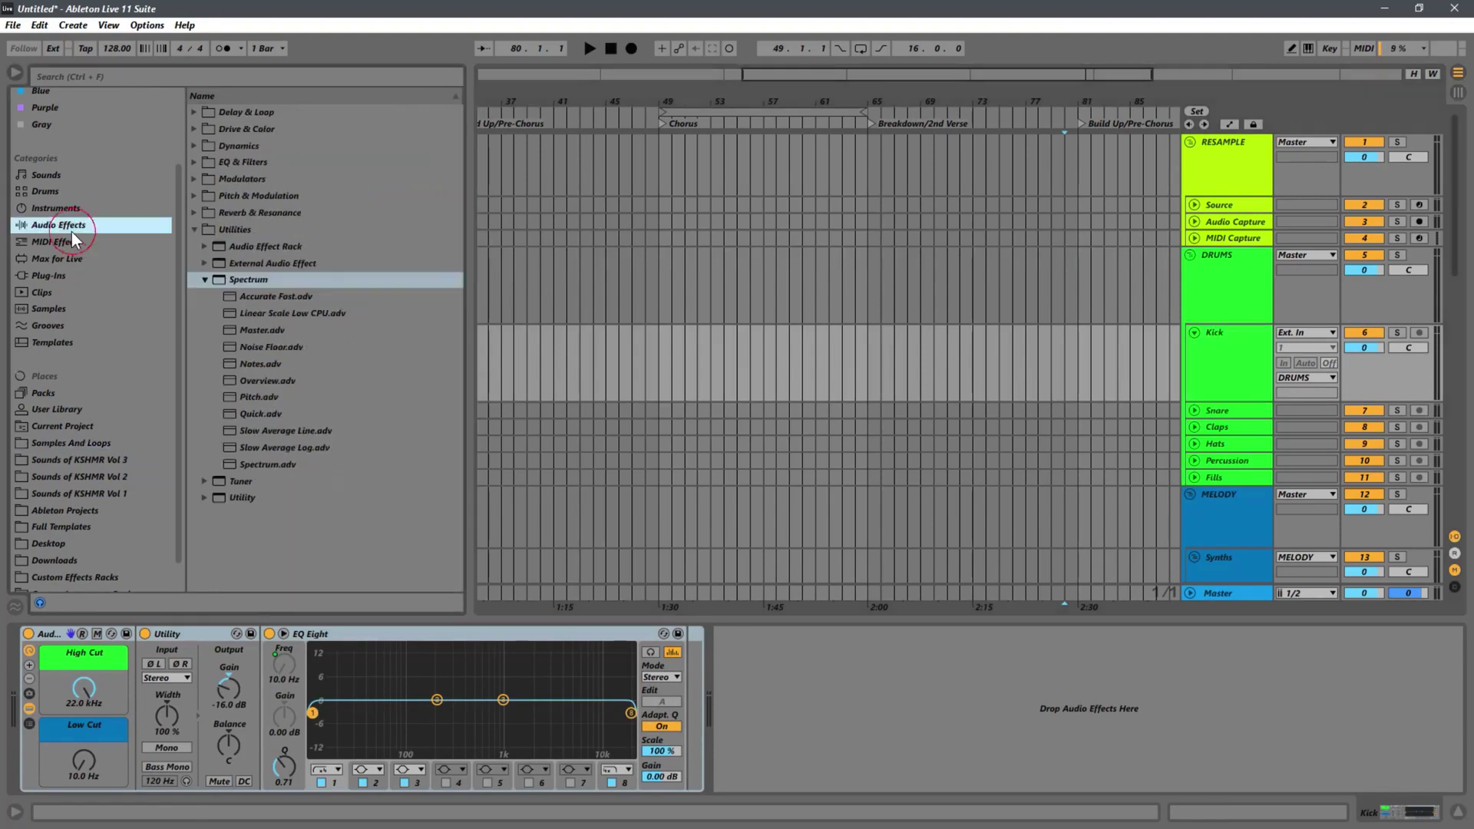
click(195, 228)
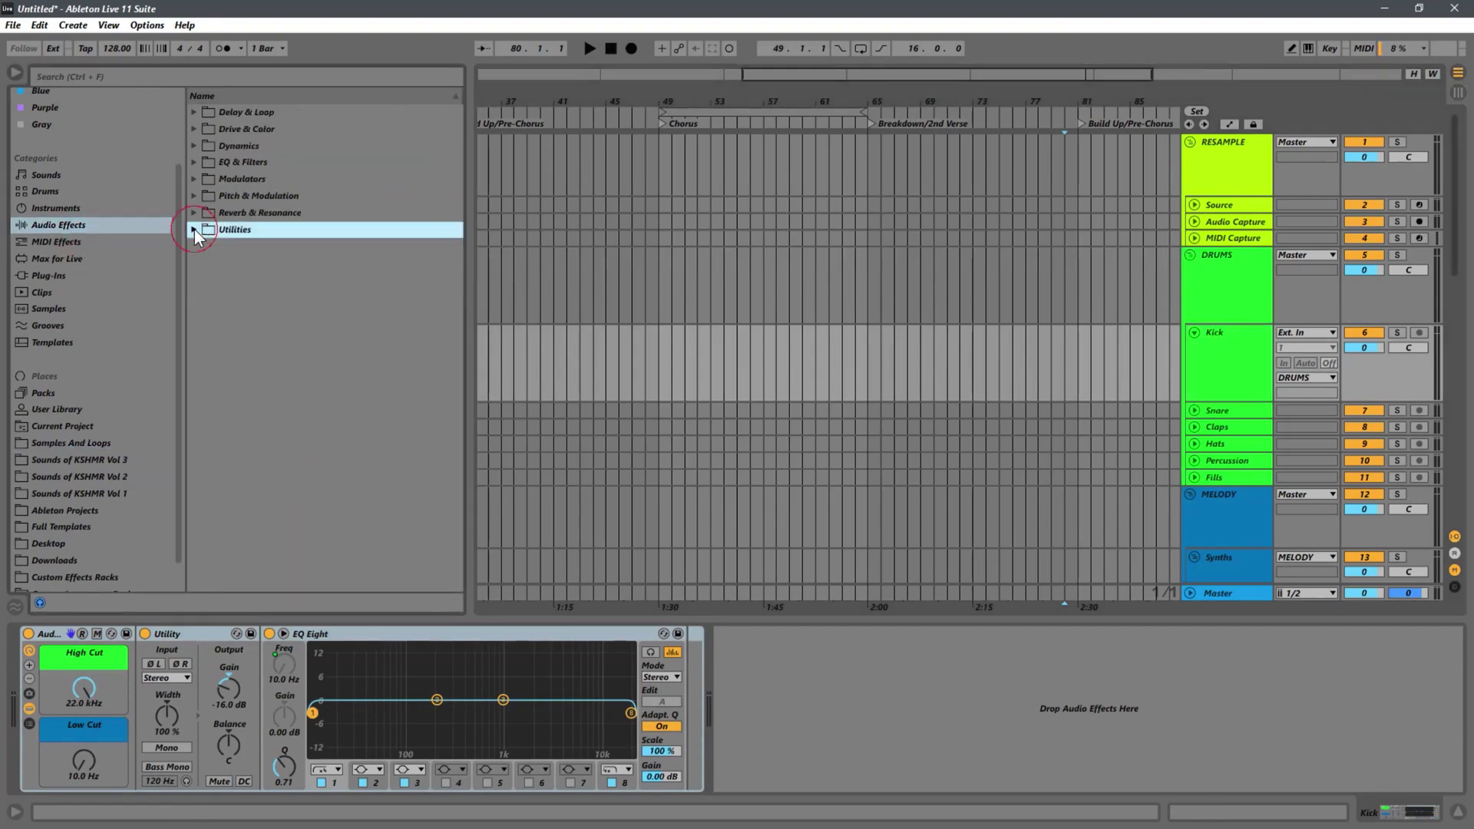
click(195, 131)
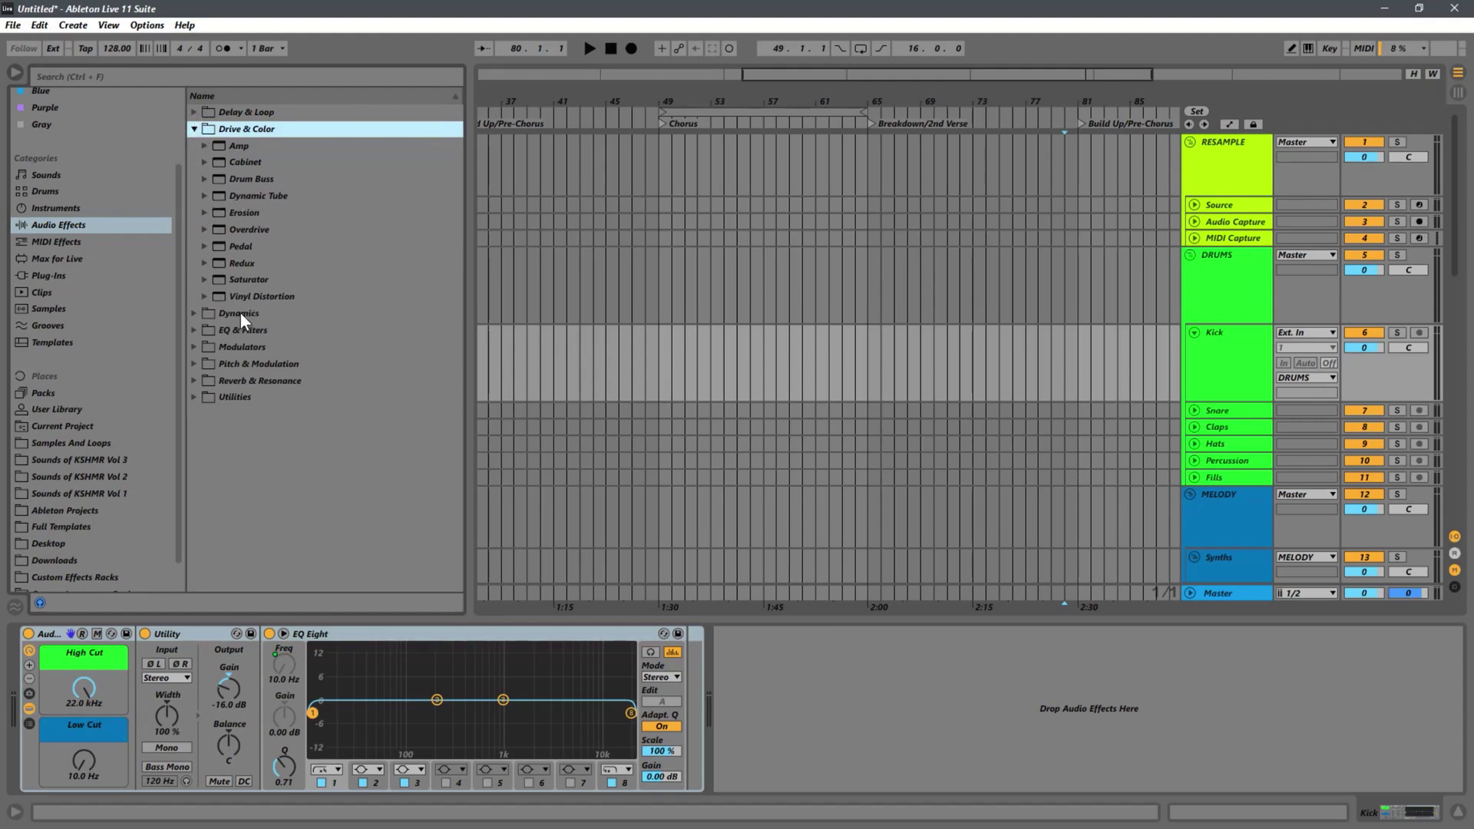
click(192, 314)
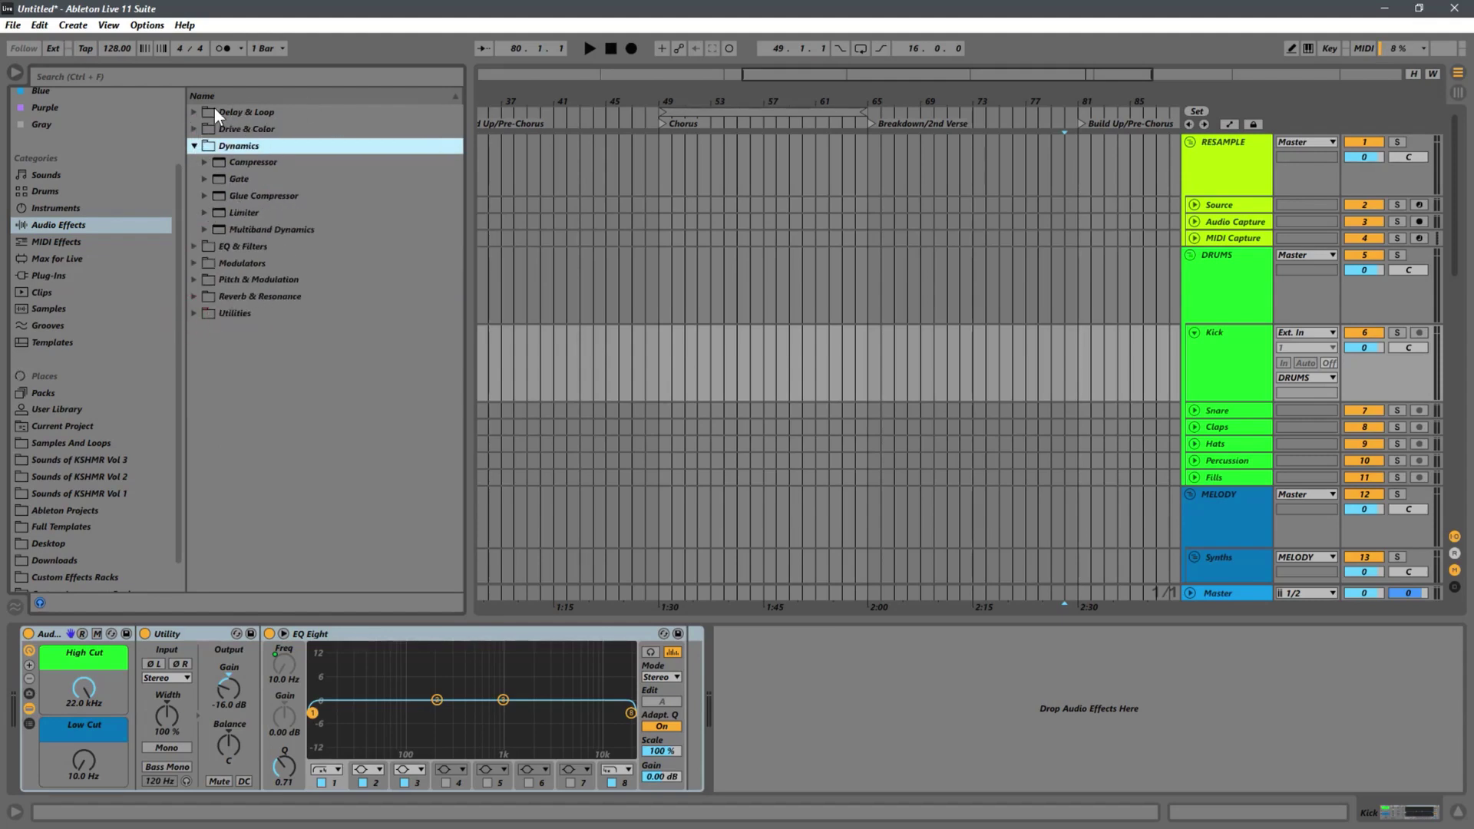
click(195, 145)
click(258, 75)
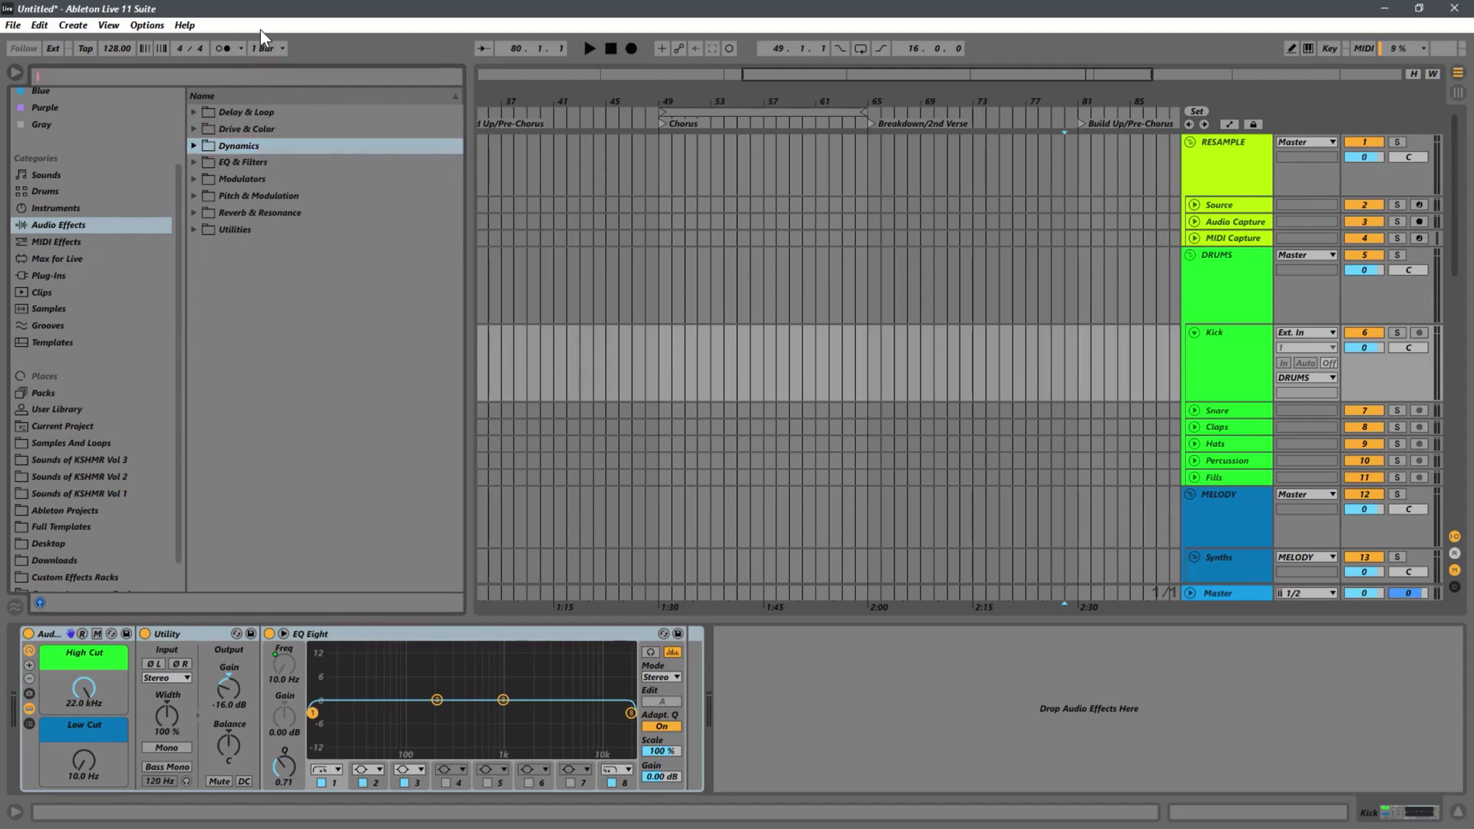
text(dr)
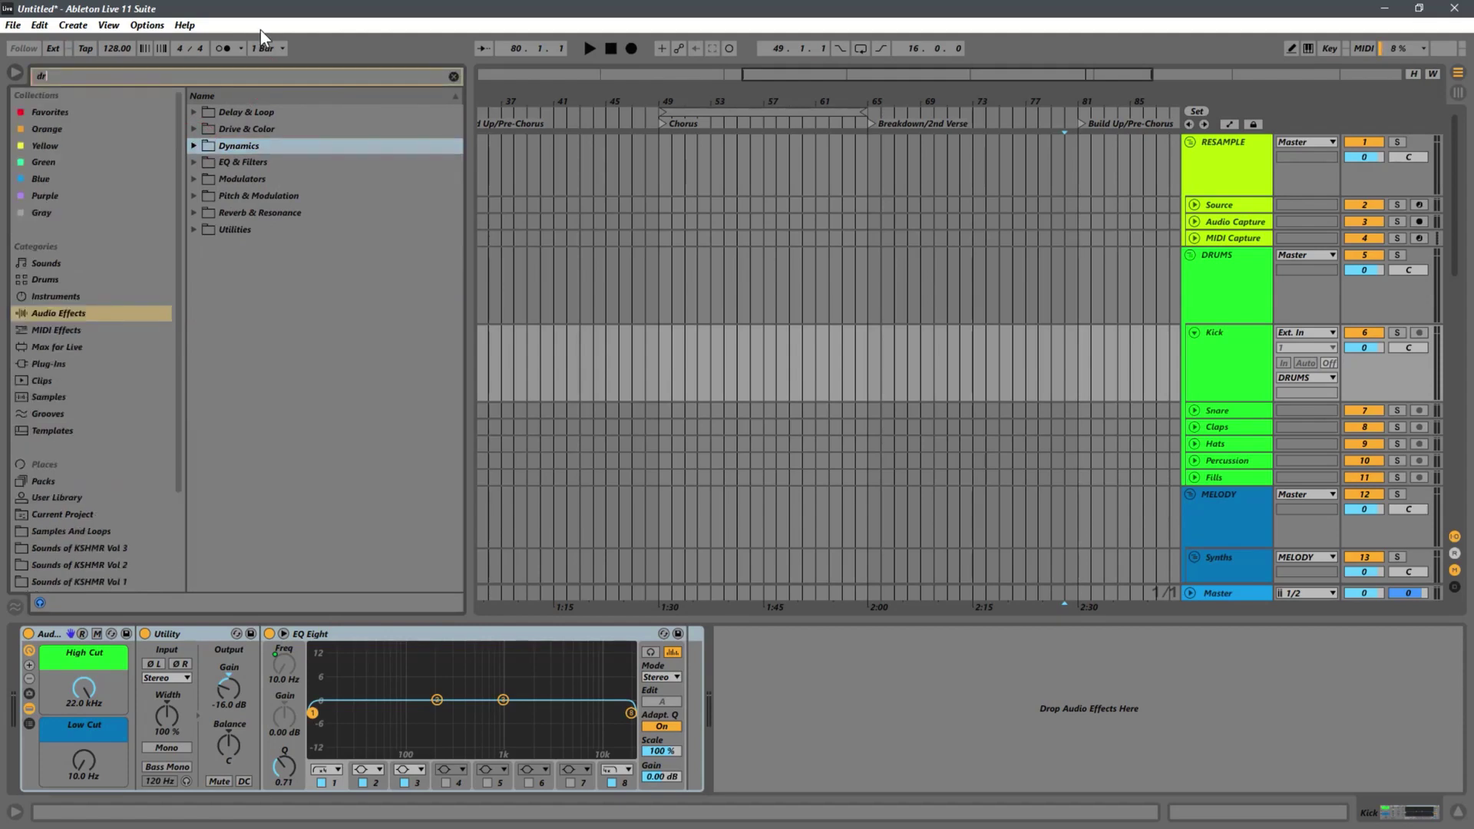
text(um)
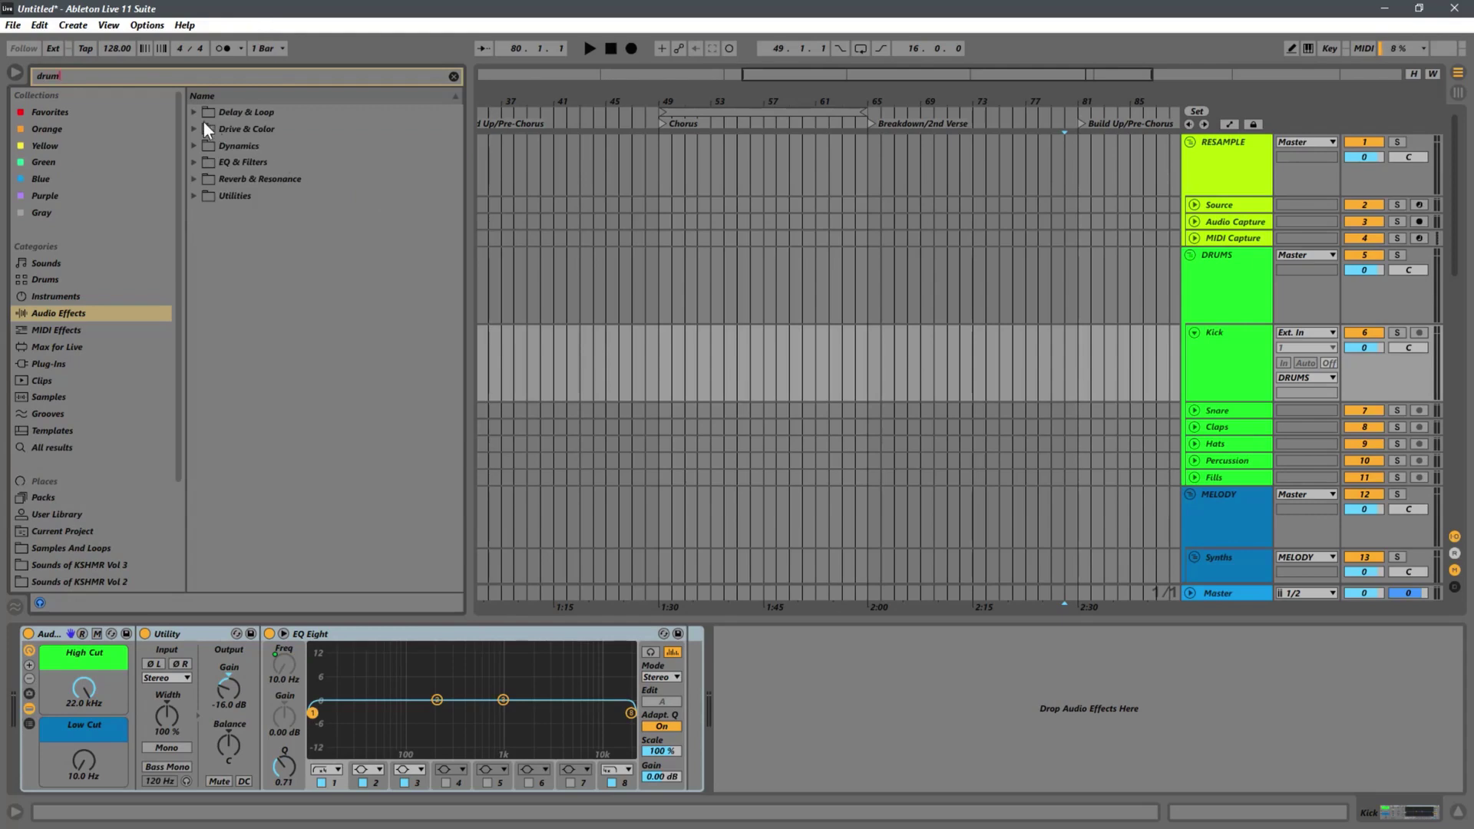
click(195, 112)
click(195, 164)
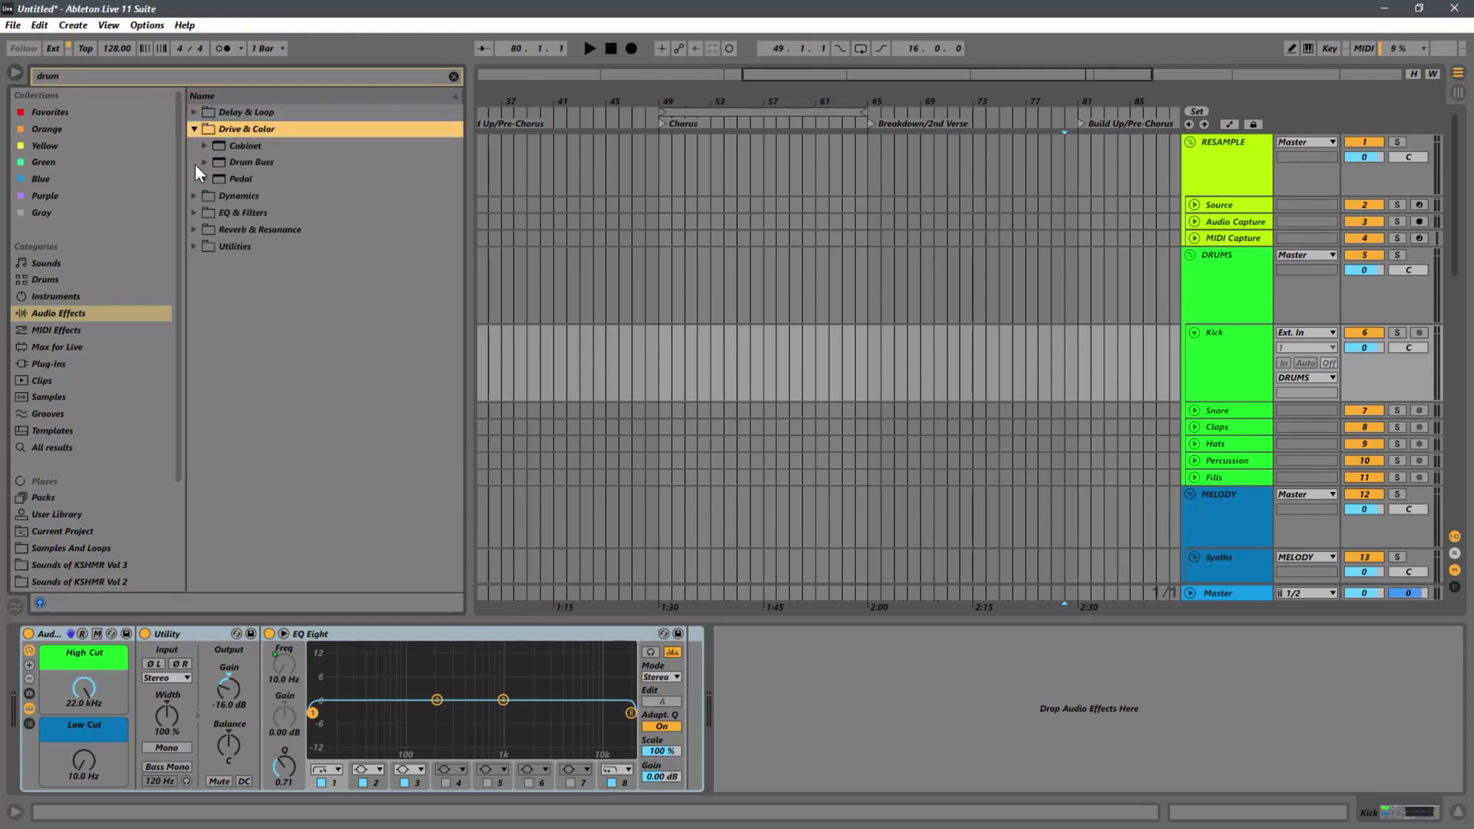
drag(228, 161, 1224, 287)
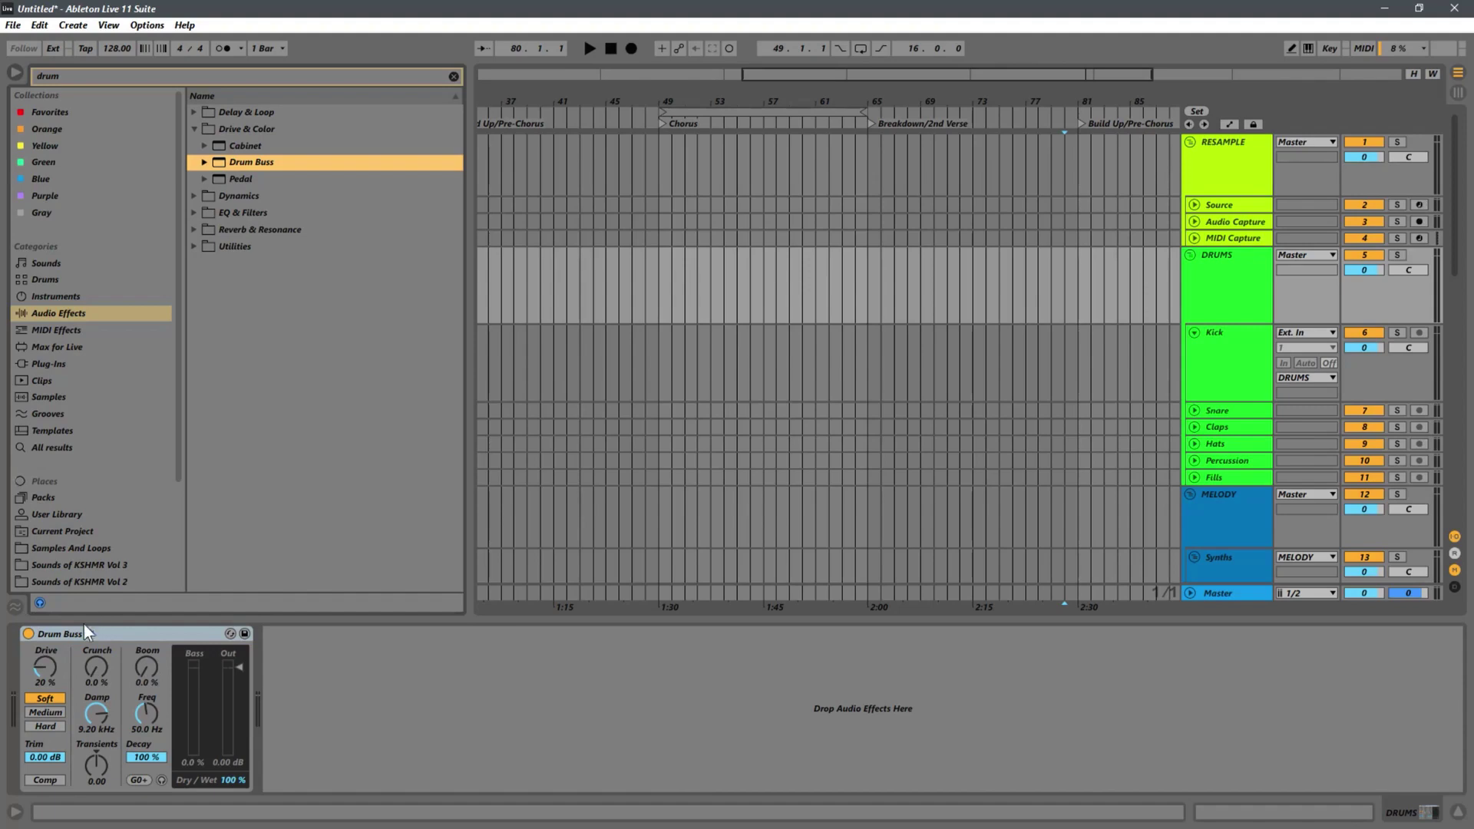
- Deactivate the Drum Buss on the DRUMS group and clear the browser search
click(28, 634)
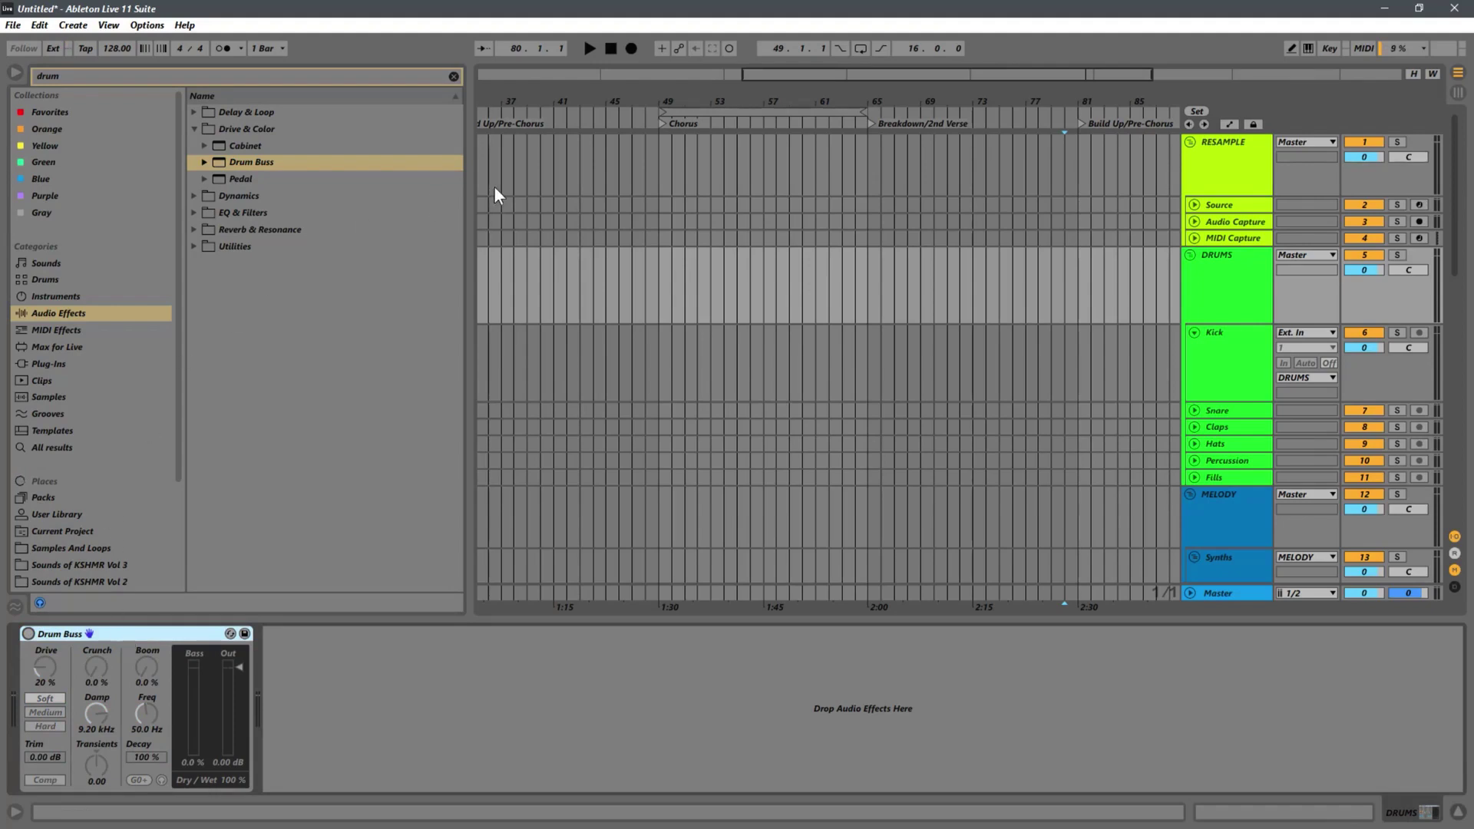
click(1225, 288)
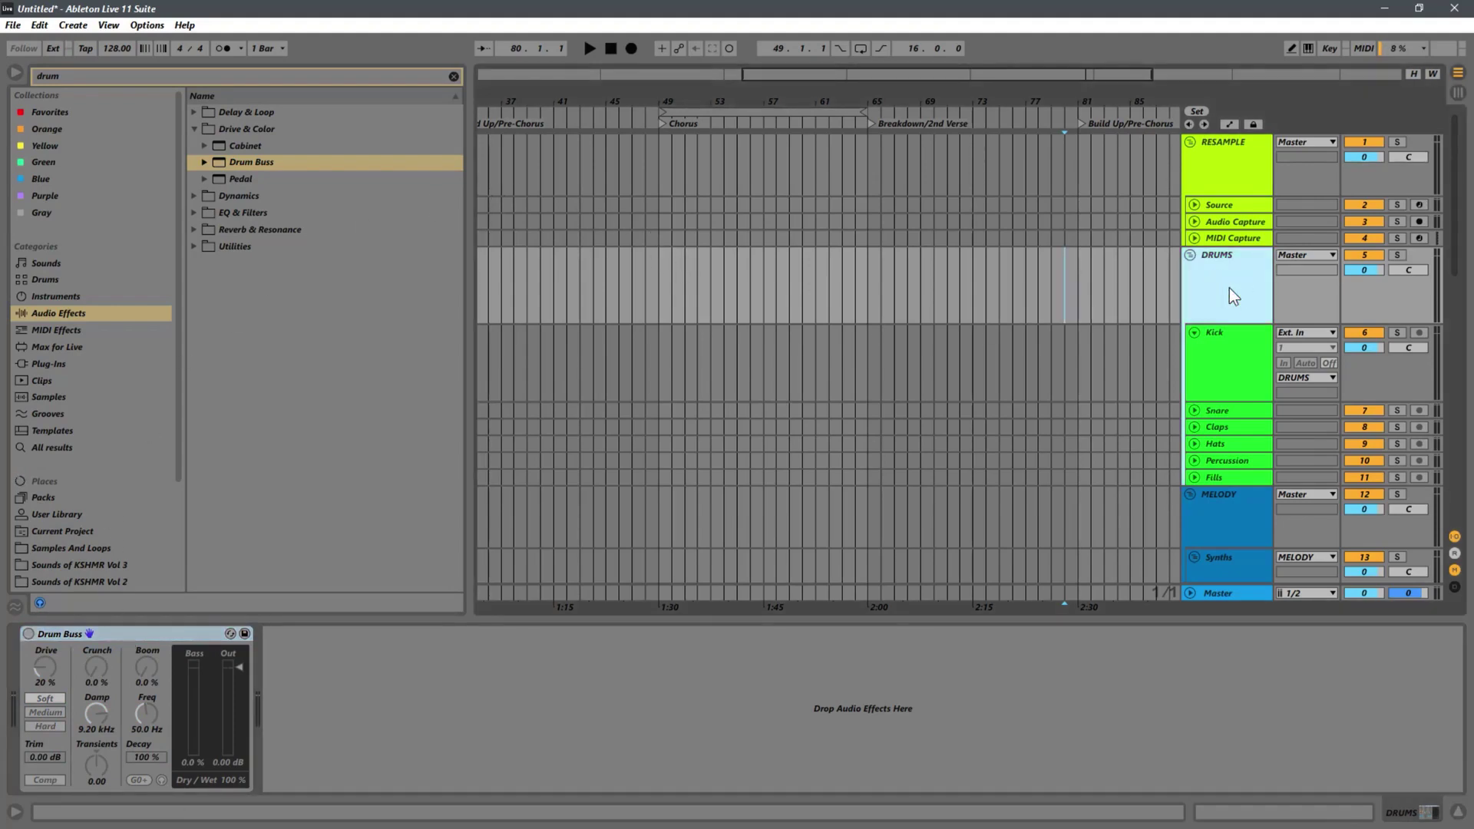
click(1232, 374)
click(1209, 304)
click(454, 76)
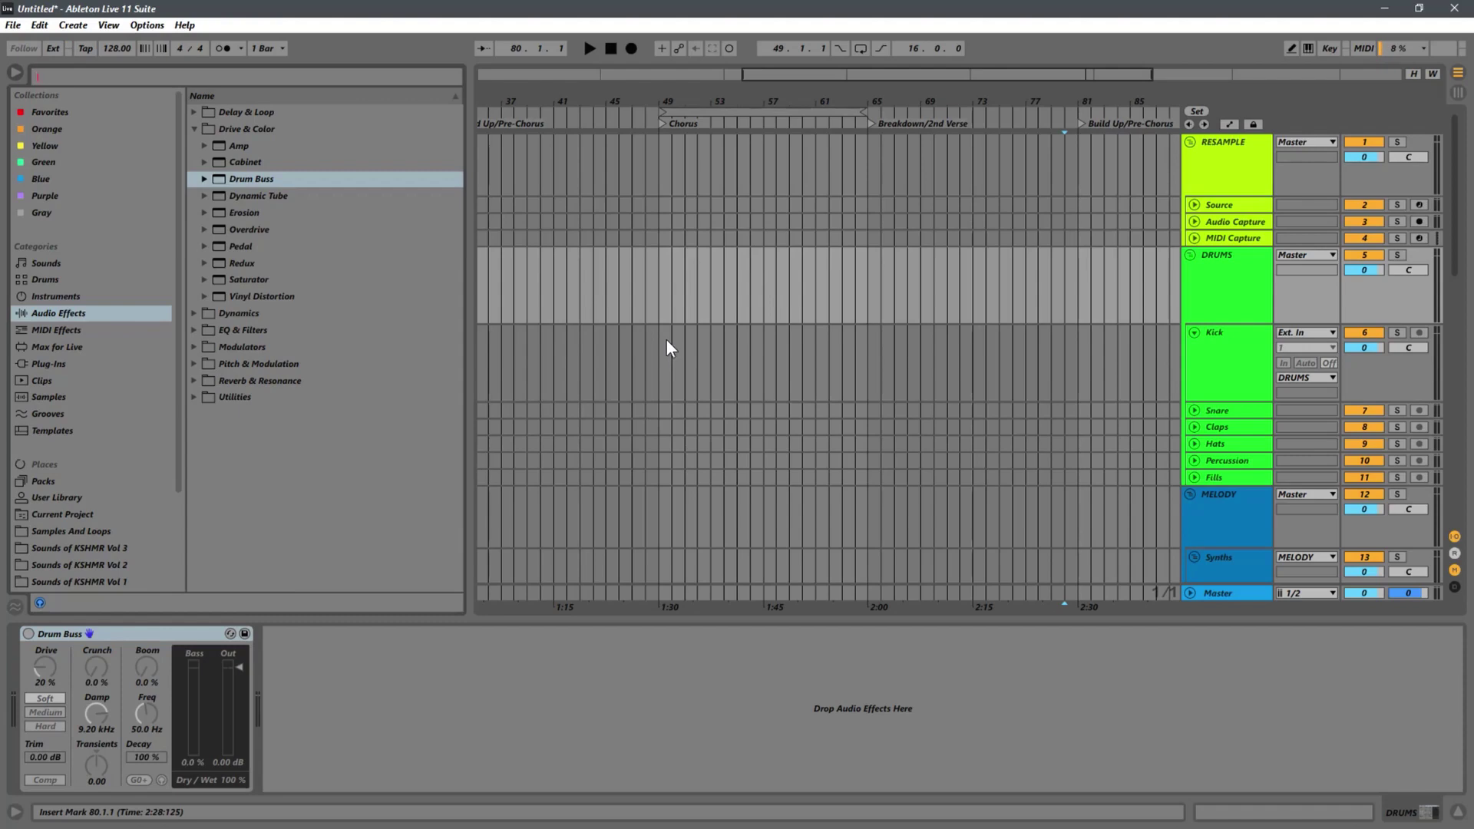
click(146, 631)
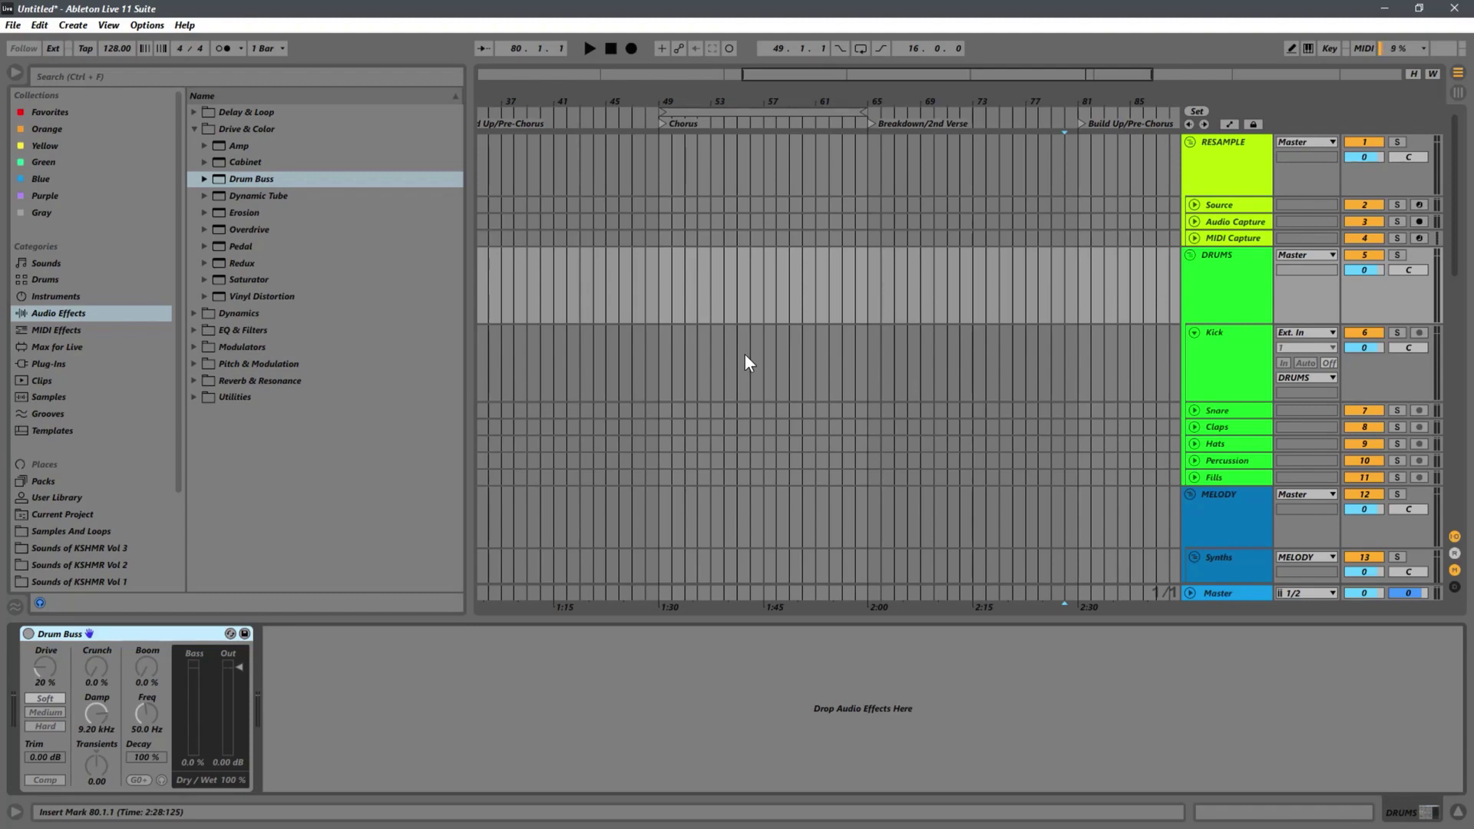
click(1210, 297)
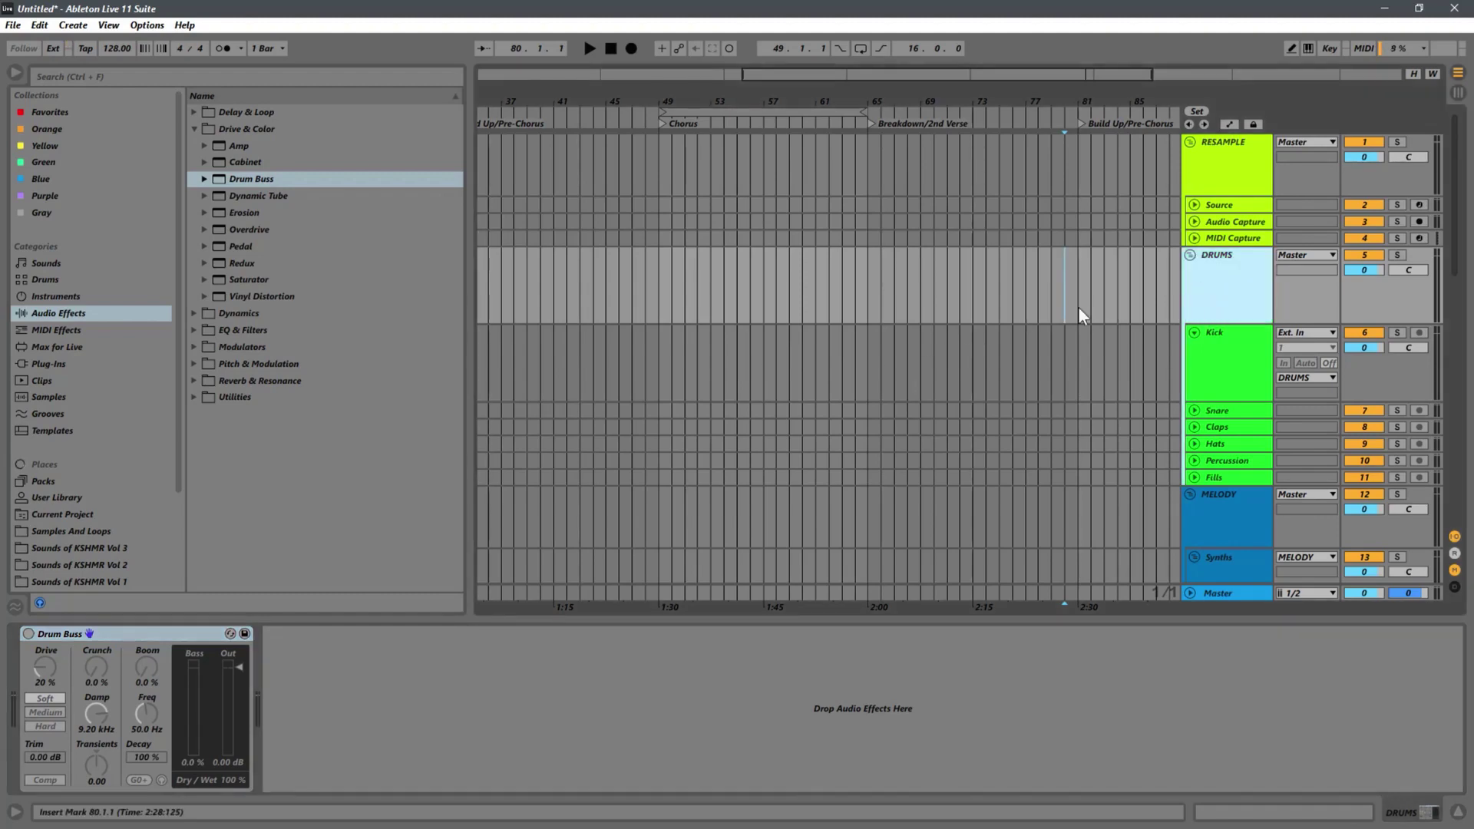
click(652, 306)
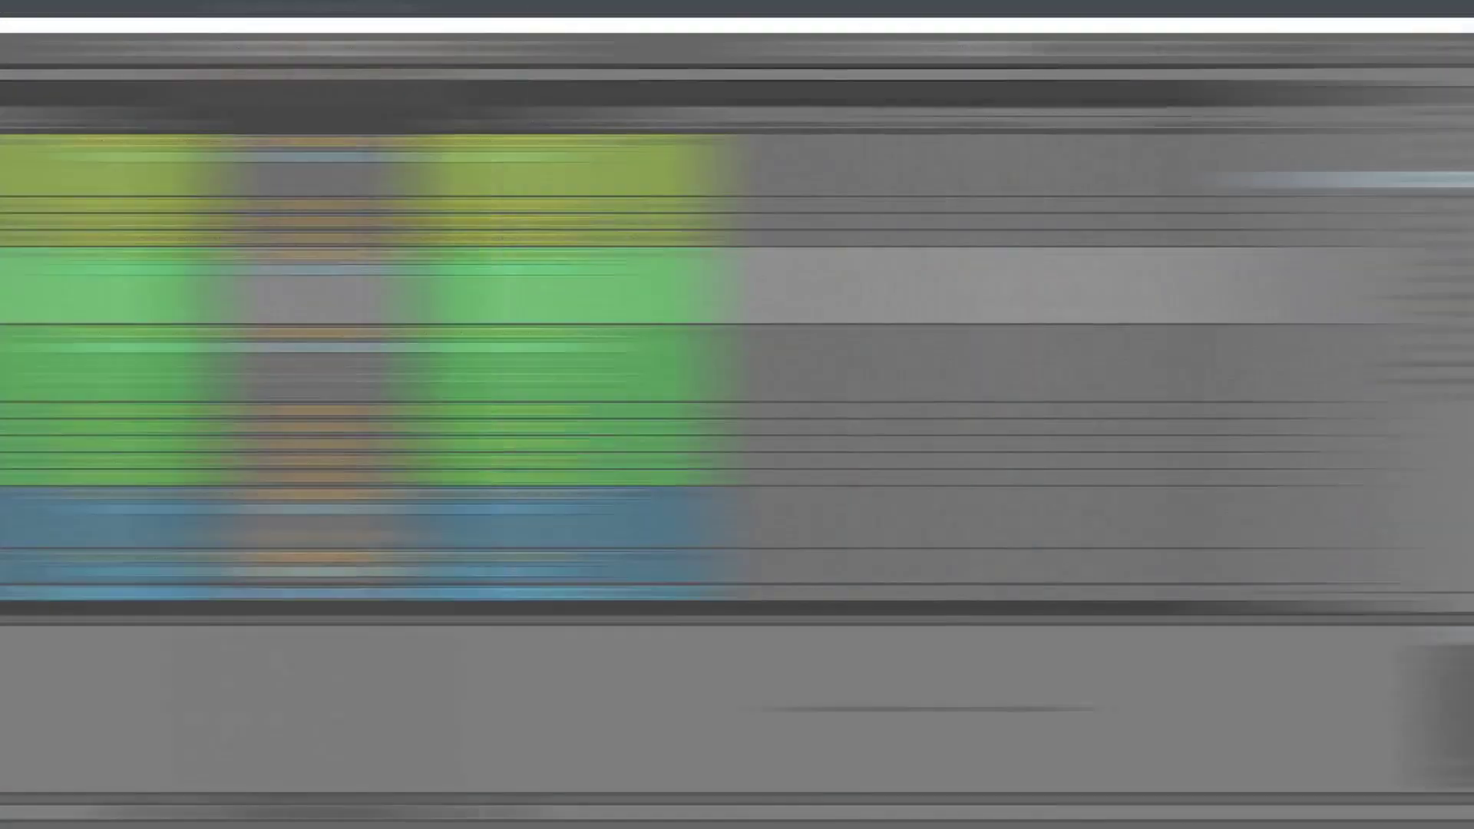
click(932, 386)
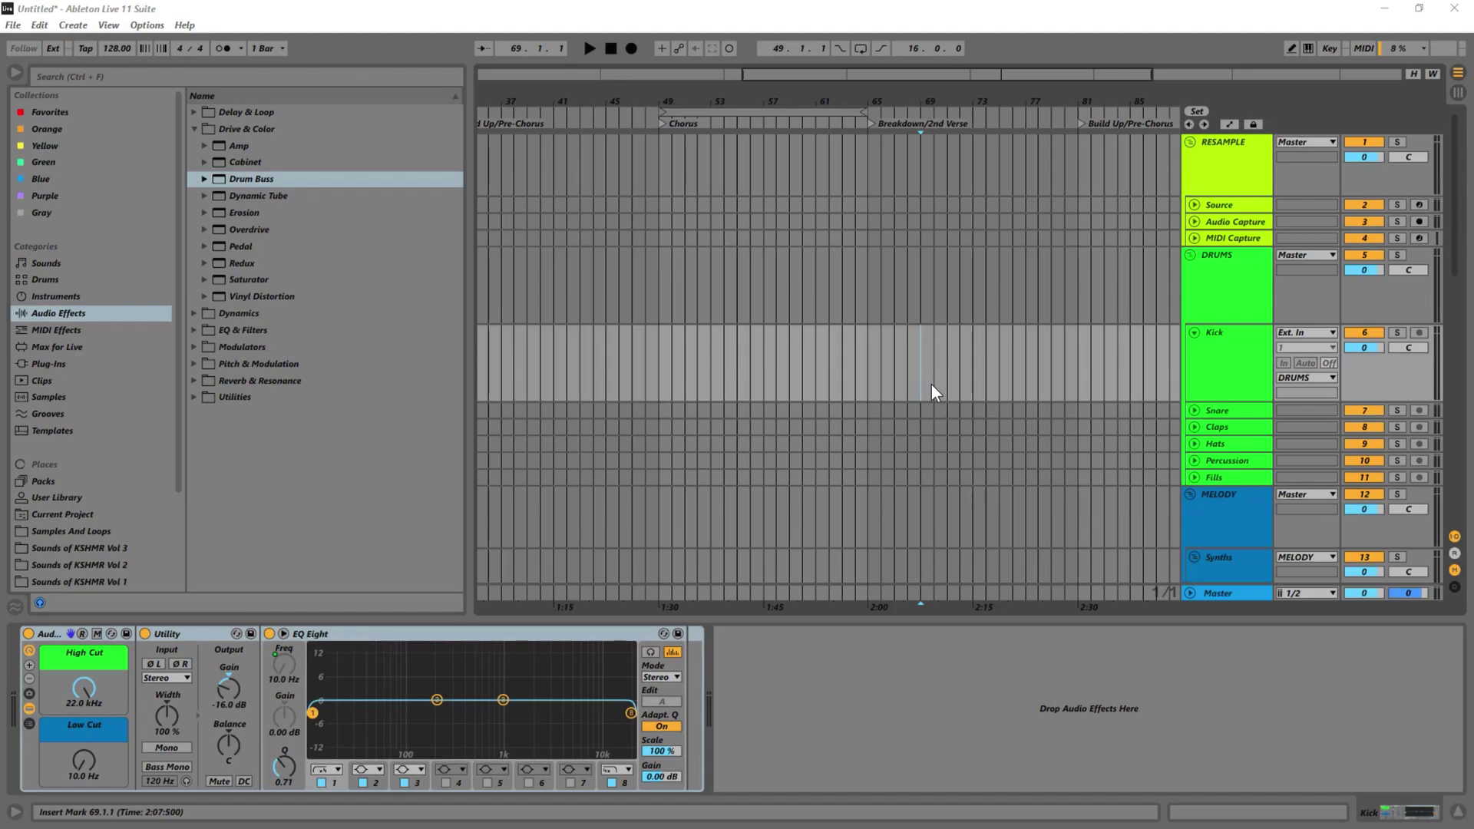
click(657, 372)
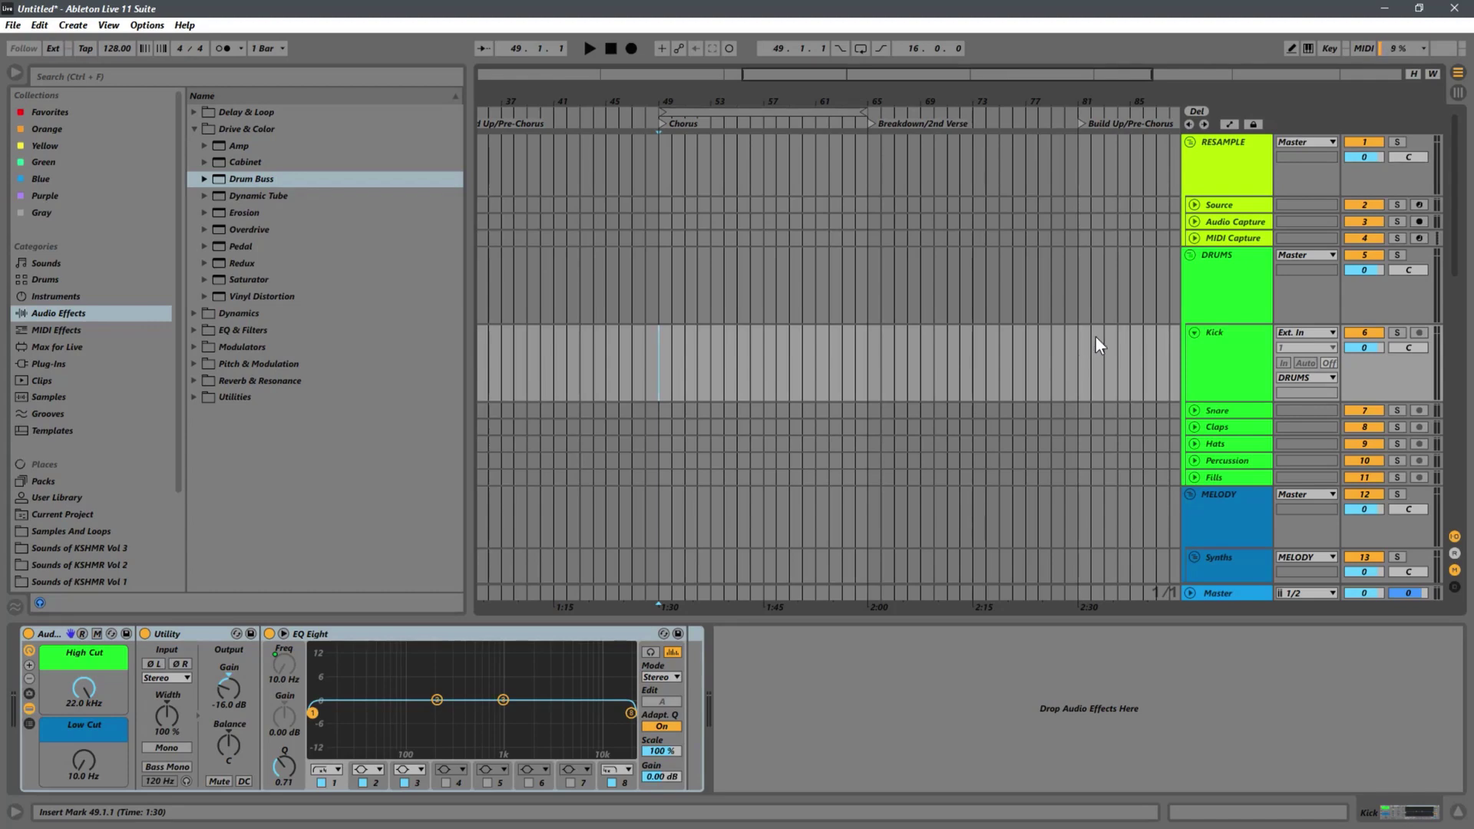
click(1218, 341)
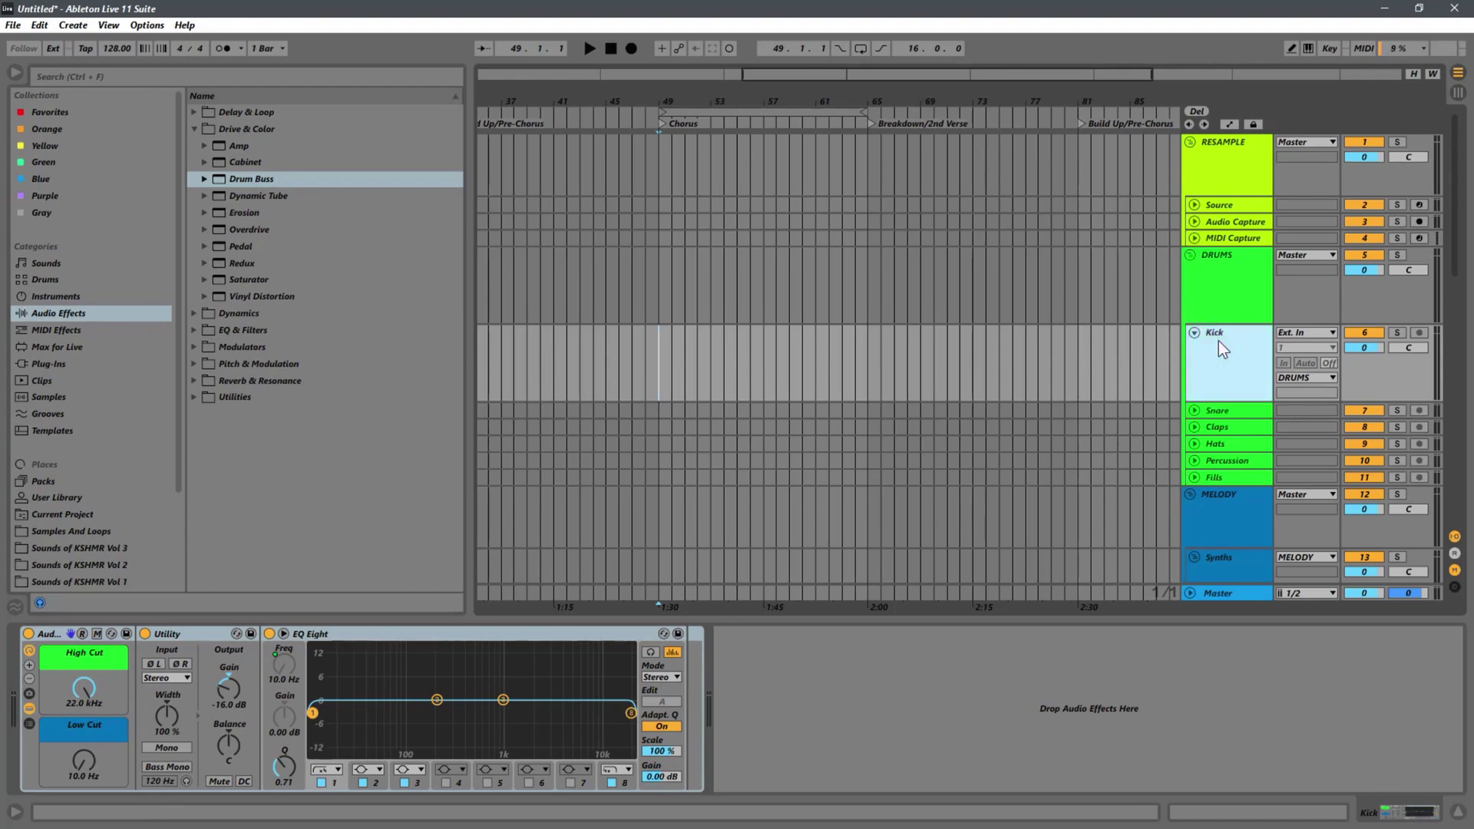
- Collapse the Drive & Color effects folder and examine the RESAMPLE group with its Source and Audio Capture tracks
click(198, 130)
click(1229, 155)
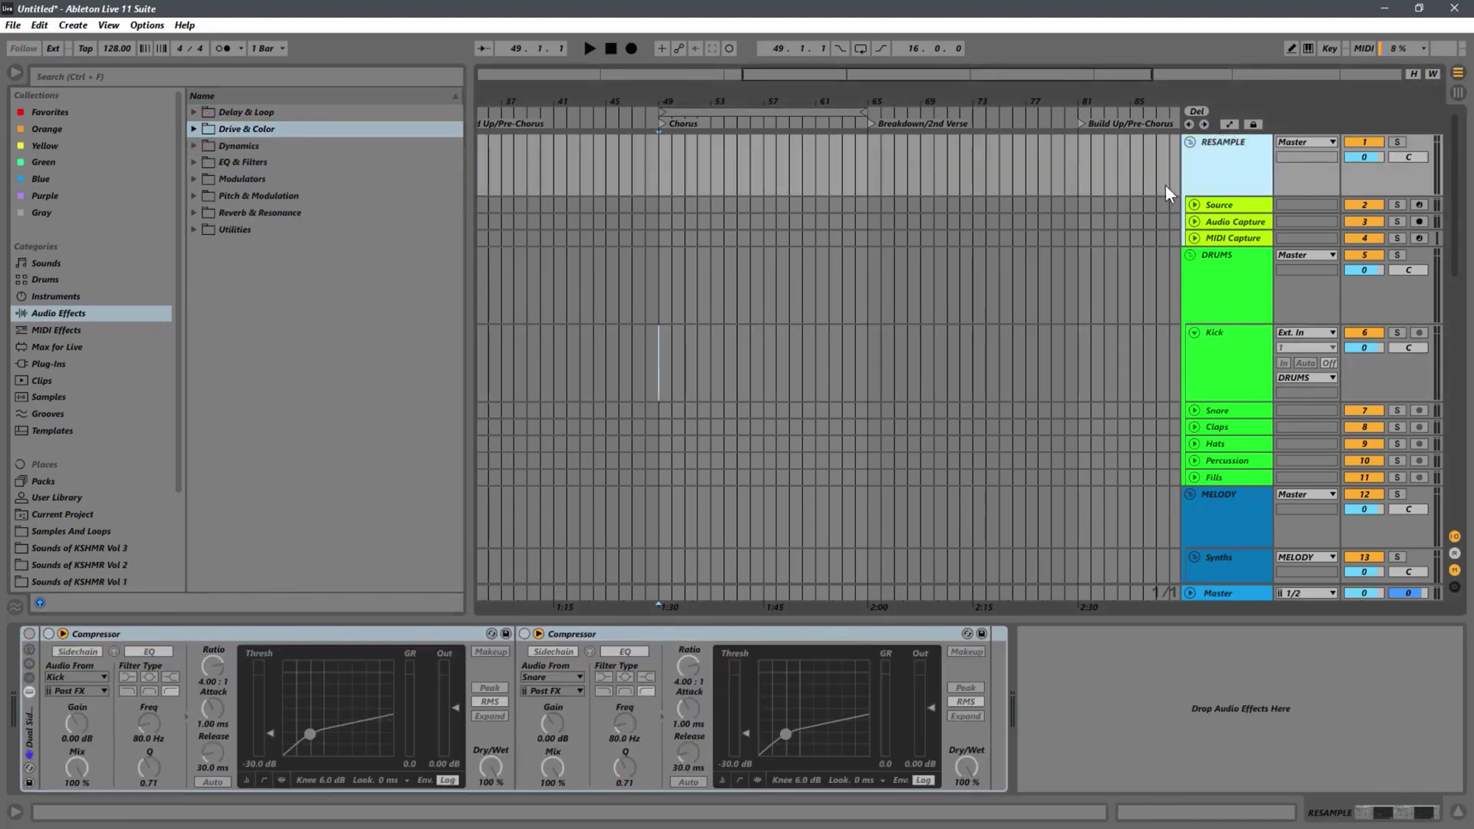
click(1259, 206)
click(1210, 223)
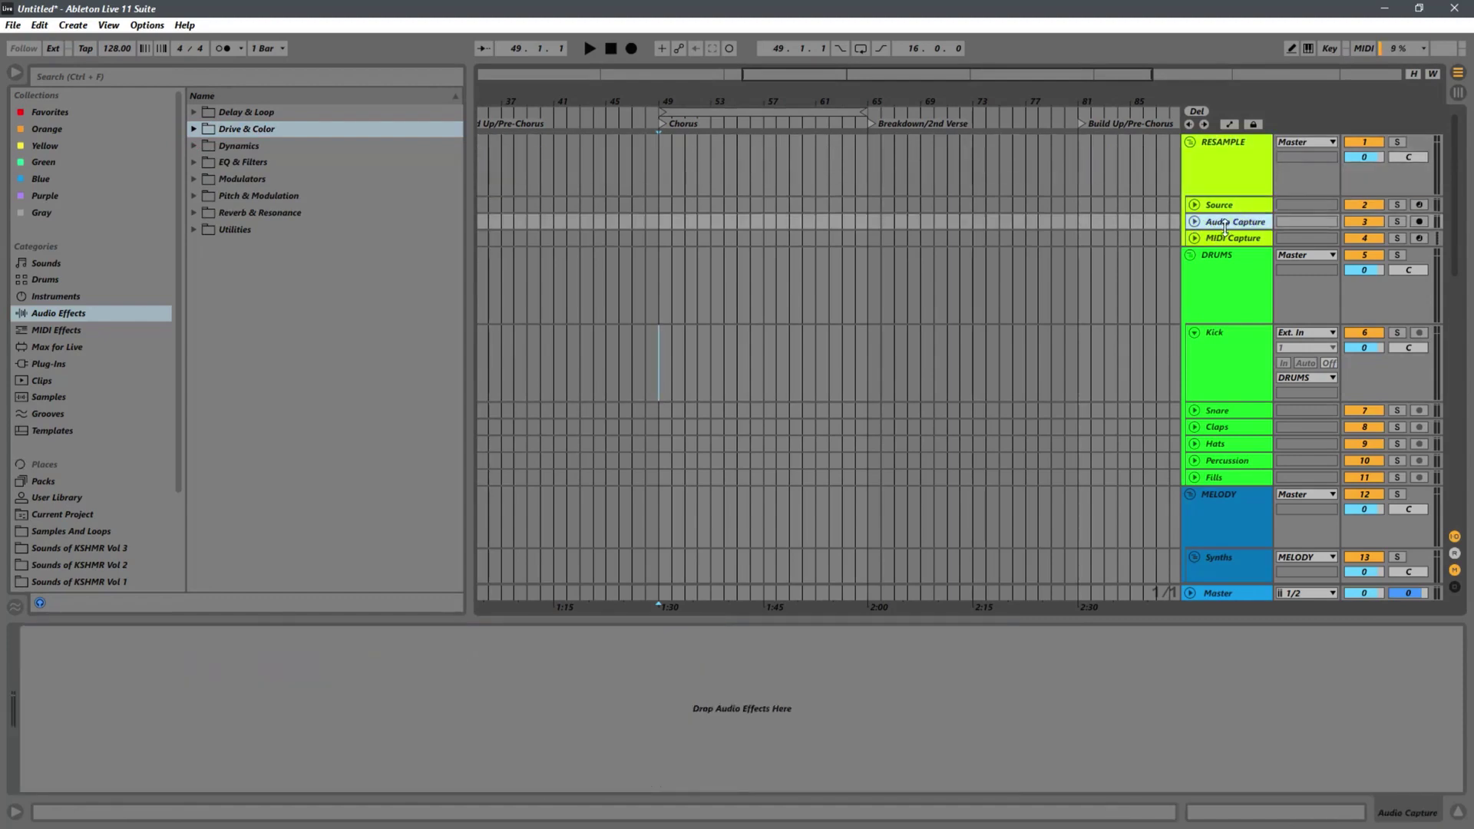
- Examine the effect chains on the MIDI Capture track, the RESAMPLE group and the Kick track
click(1225, 238)
click(1228, 191)
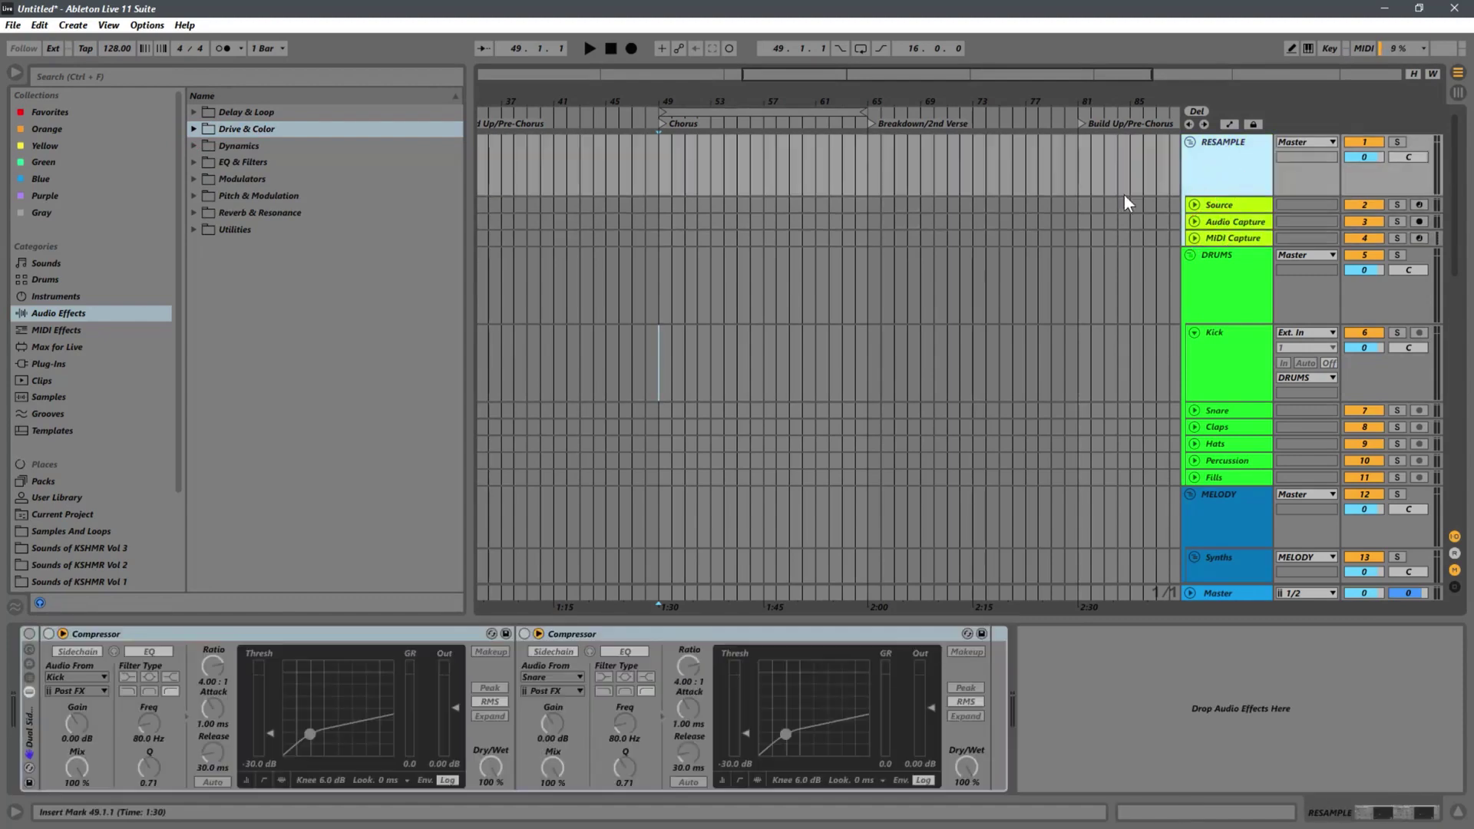
click(1219, 353)
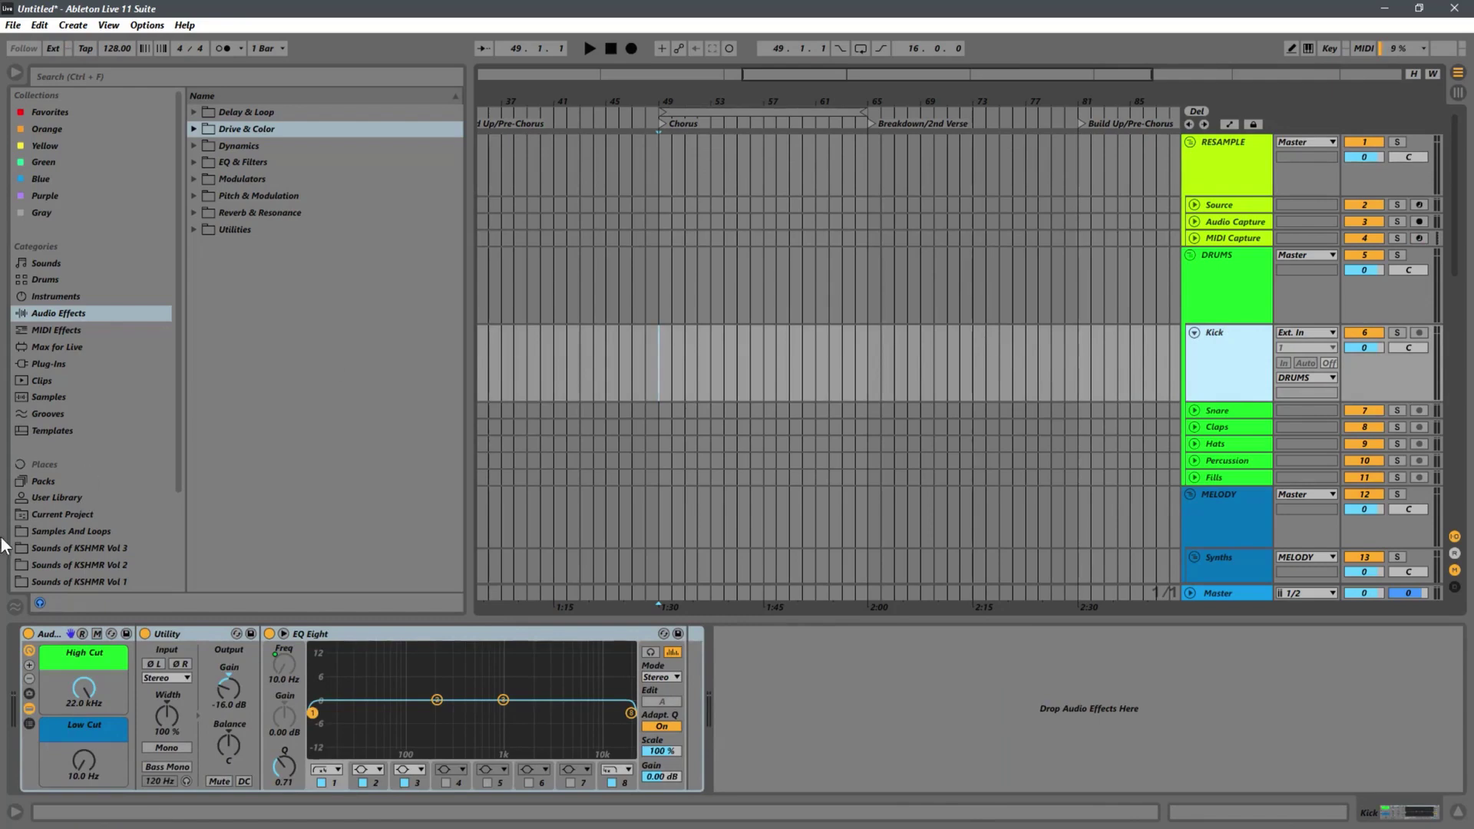
- Browse the Samples And Loops place and expand the Sample Tools by Cr2 Mainroom Anthems pack
click(108, 530)
scroll(367, 280, down, 15)
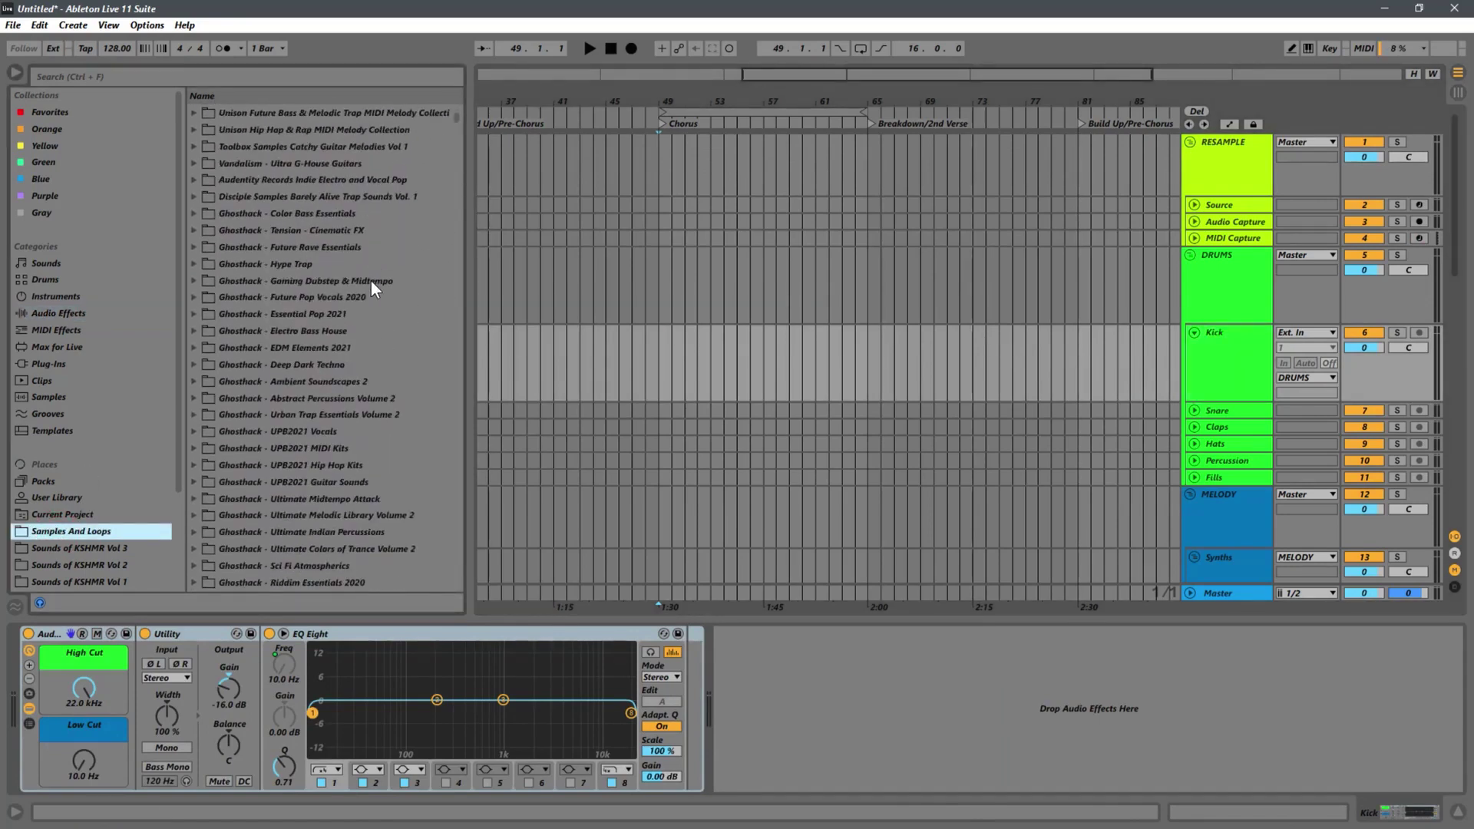
scroll(371, 280, down, 3)
scroll(373, 281, up, 5)
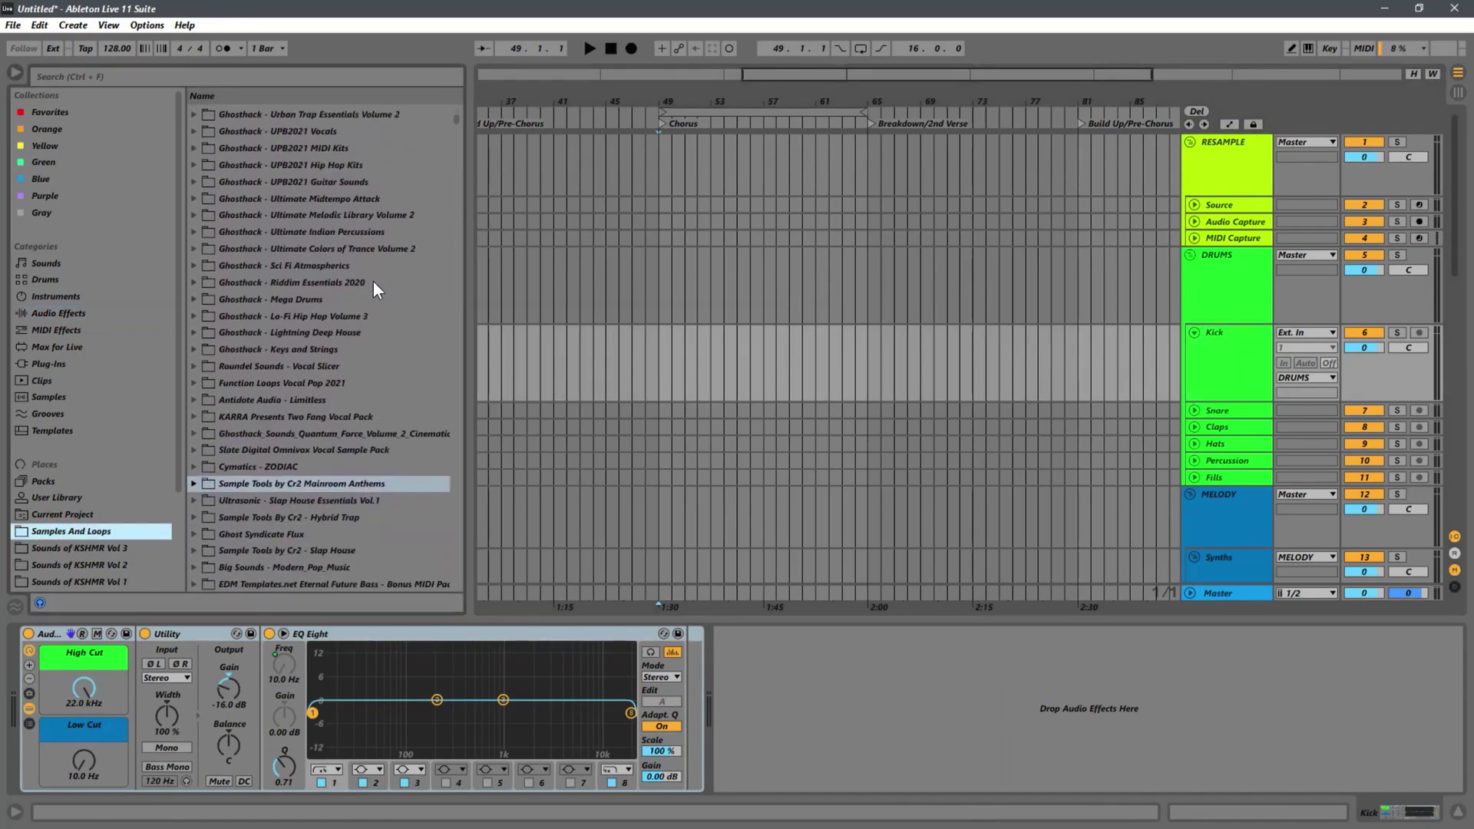
scroll(376, 281, up, 9)
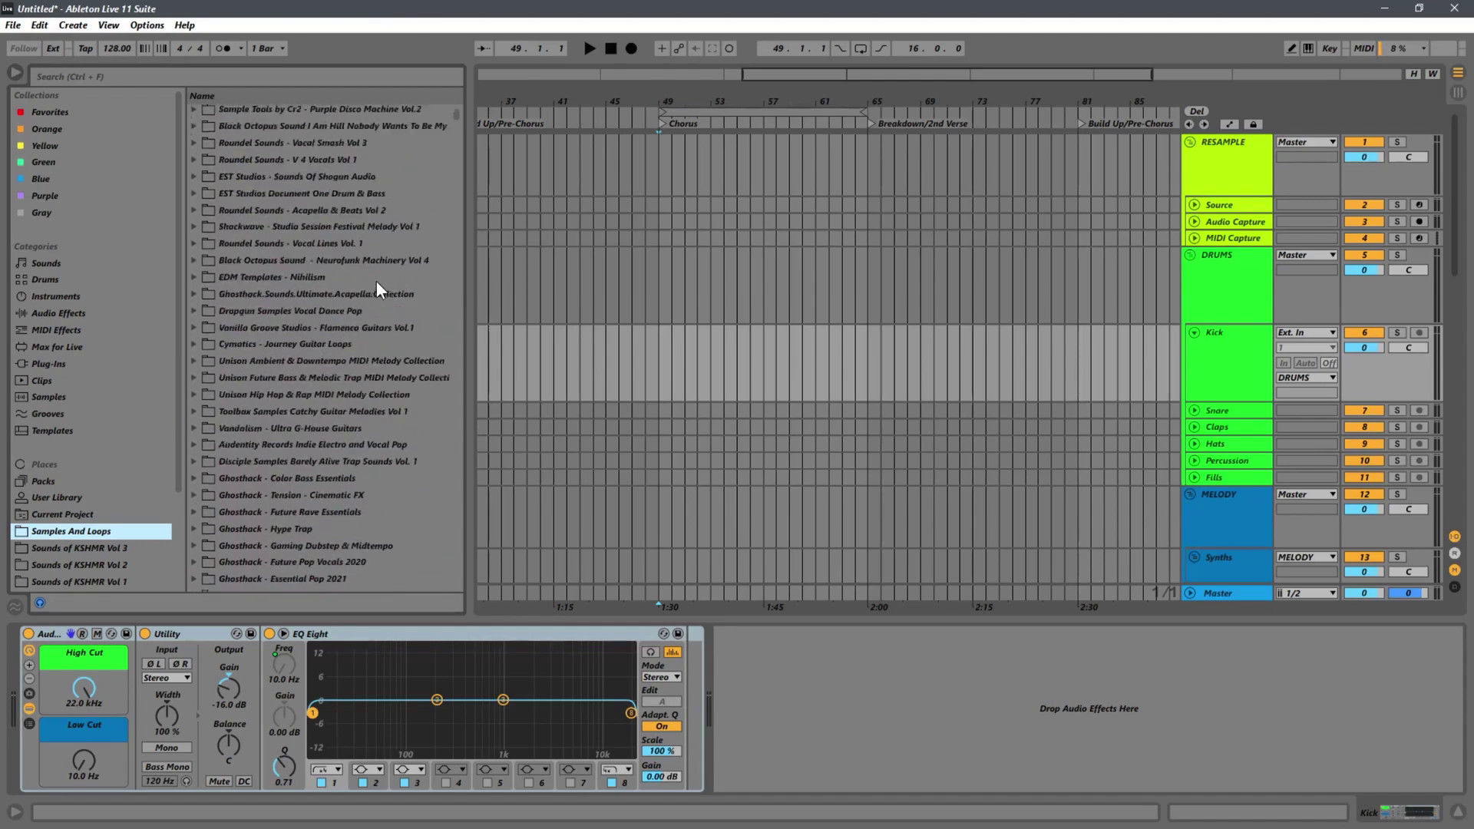
scroll(372, 280, down, 8)
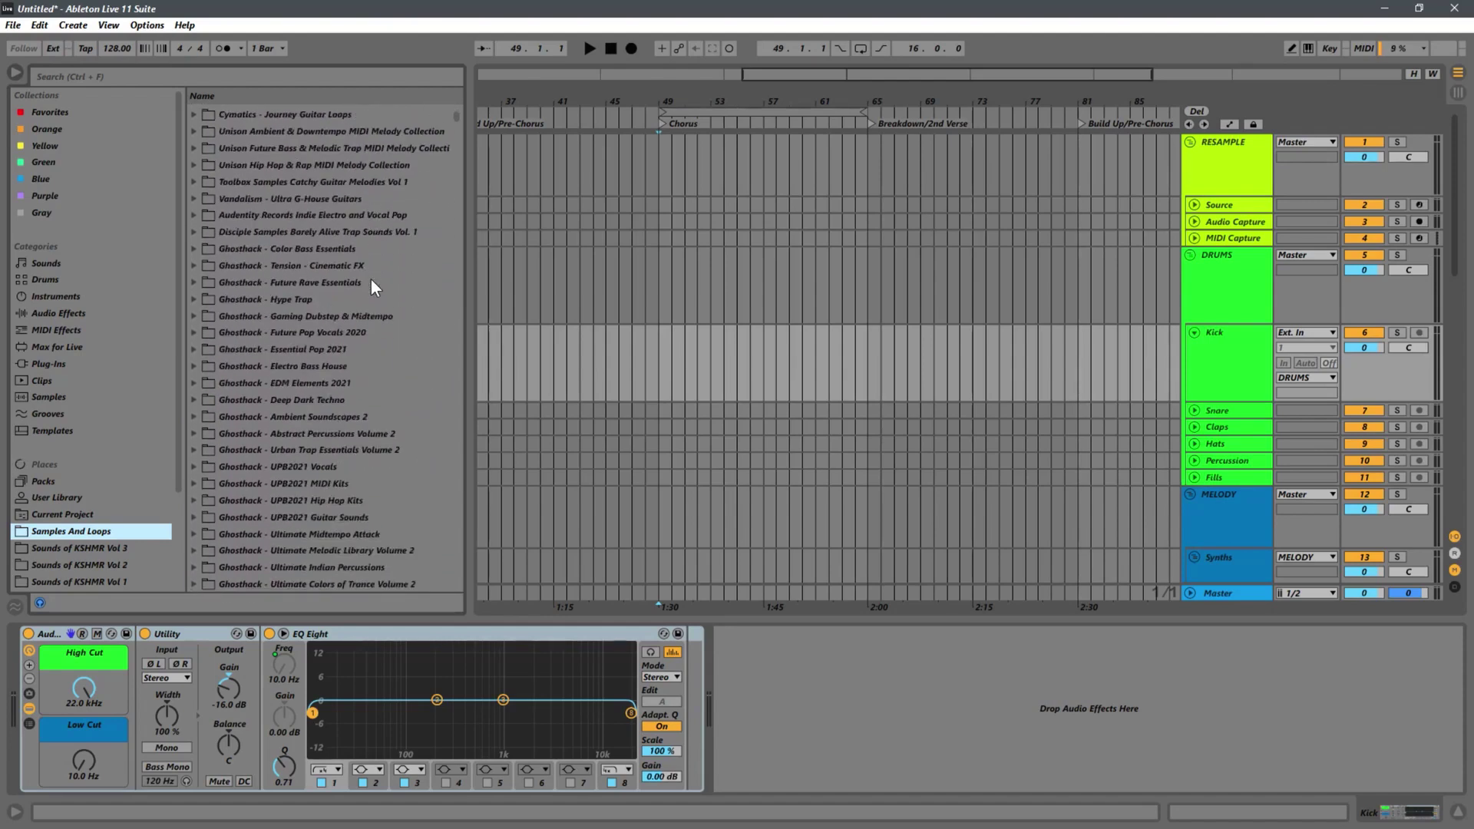
scroll(371, 279, down, 5)
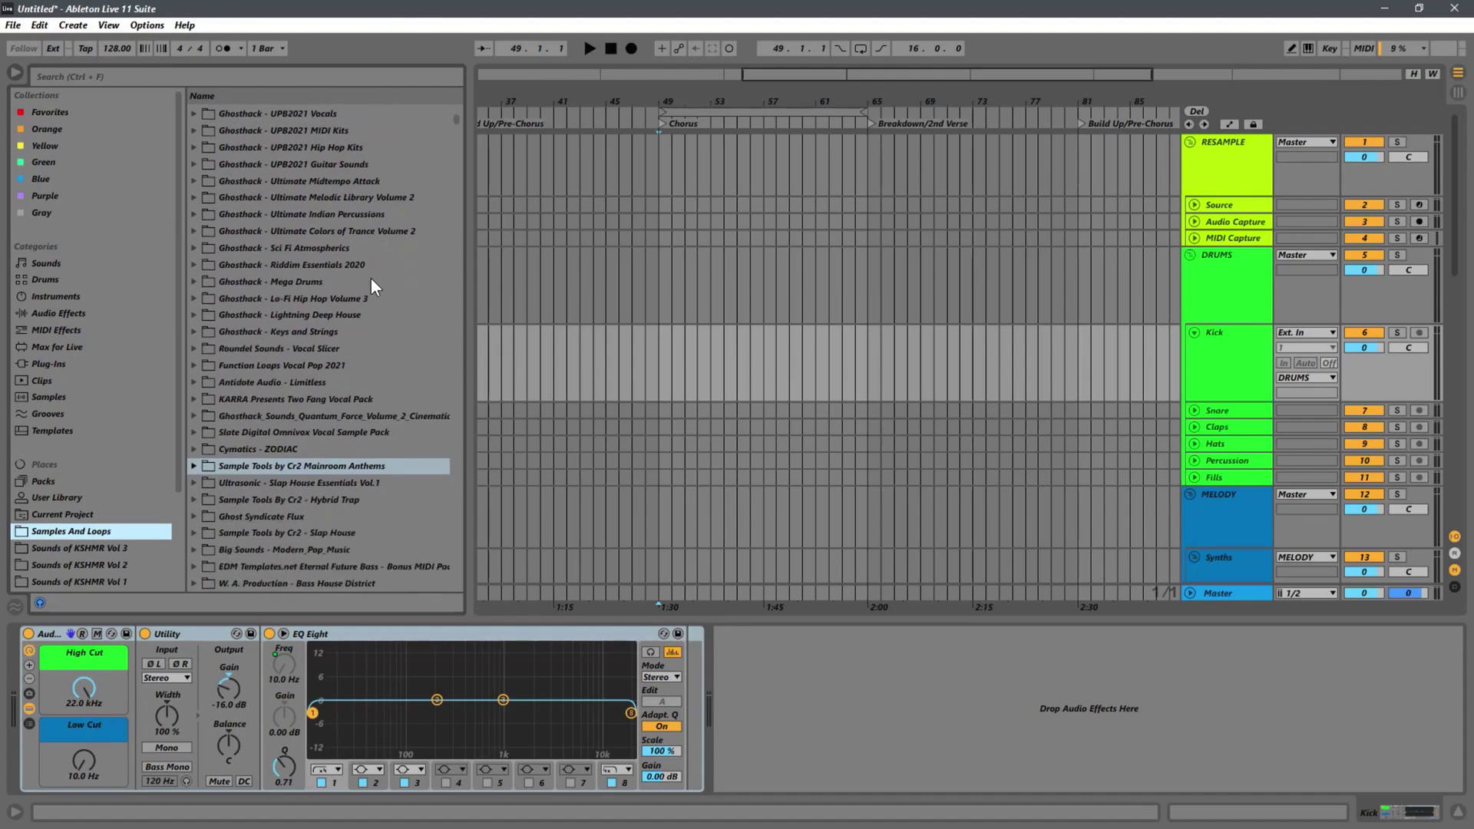
scroll(370, 278, down, 2)
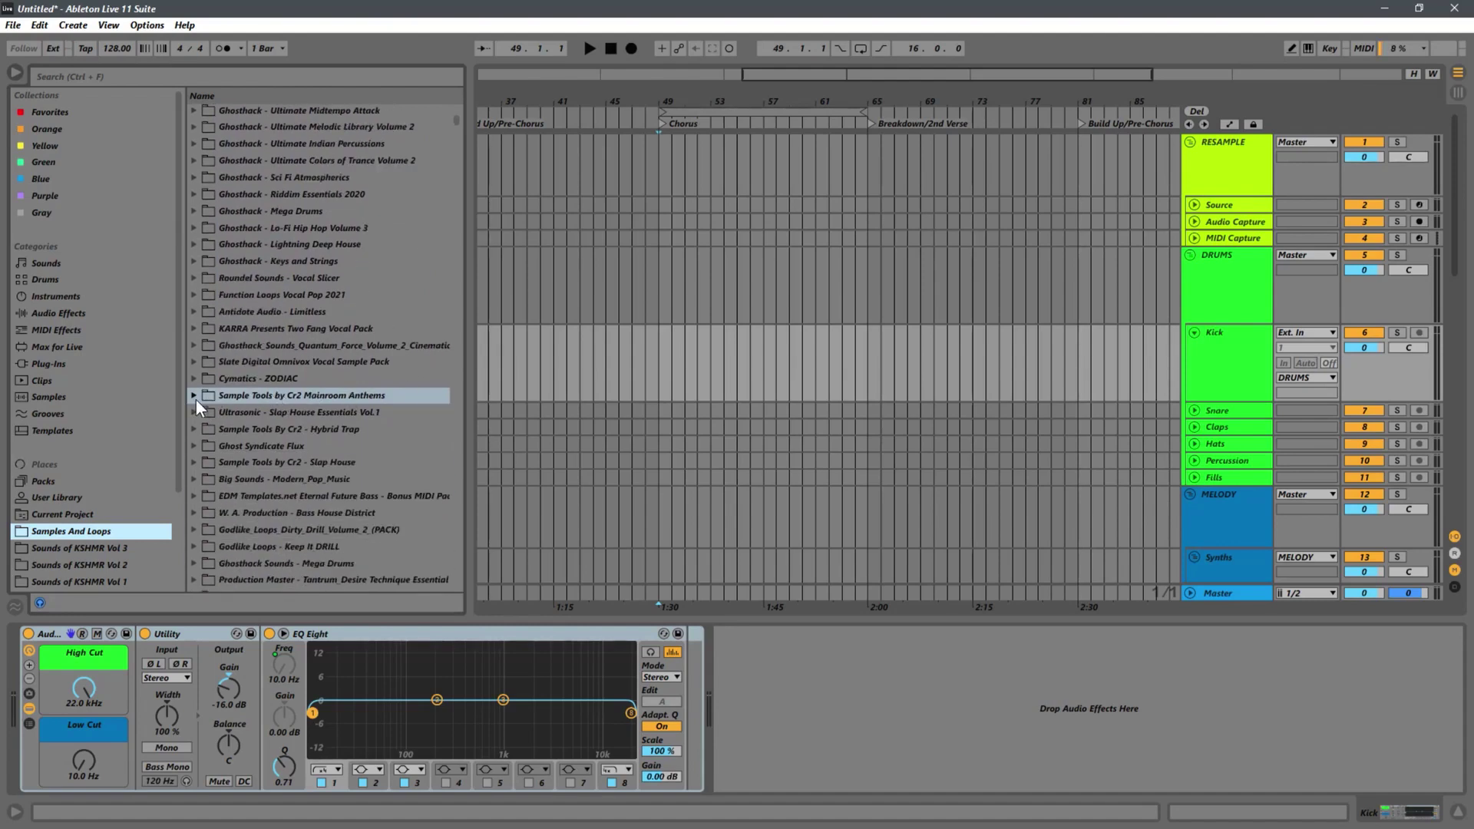
click(195, 398)
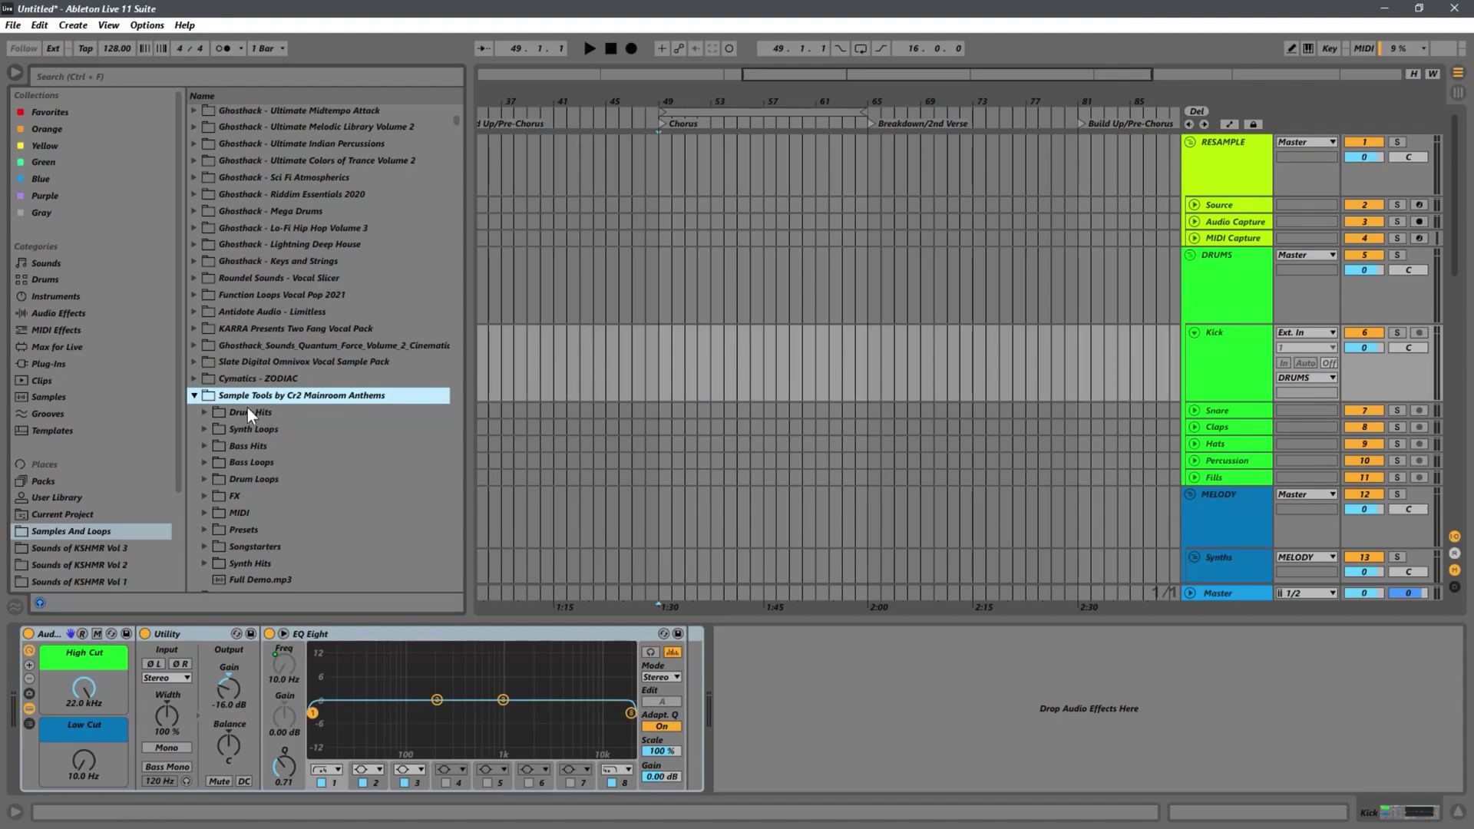
- Expand the Drum Hits folder of the Cr2 Mainroom Anthems pack and its Kicks subfolder
click(251, 378)
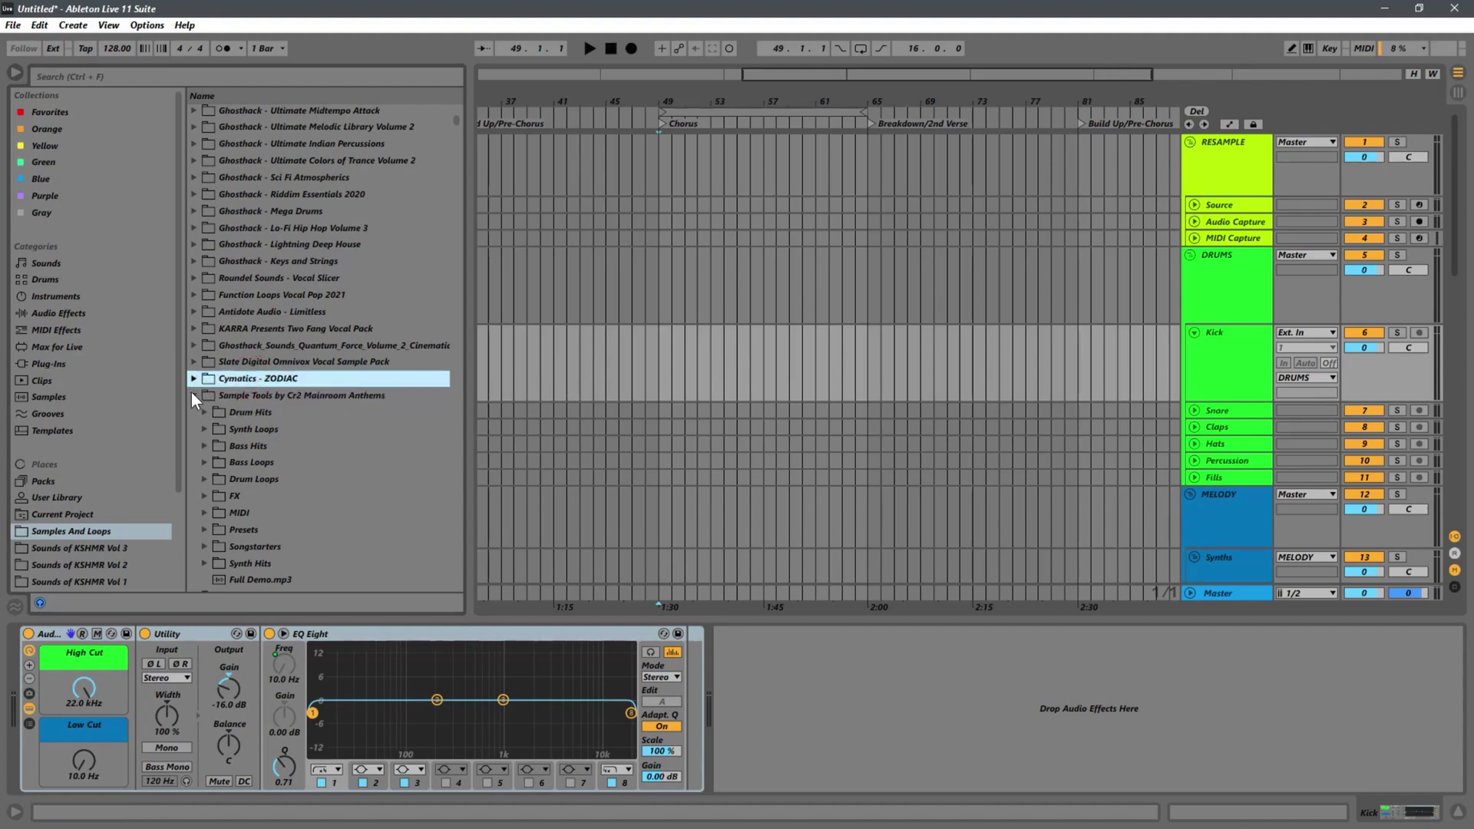
scroll(341, 377, up, 3)
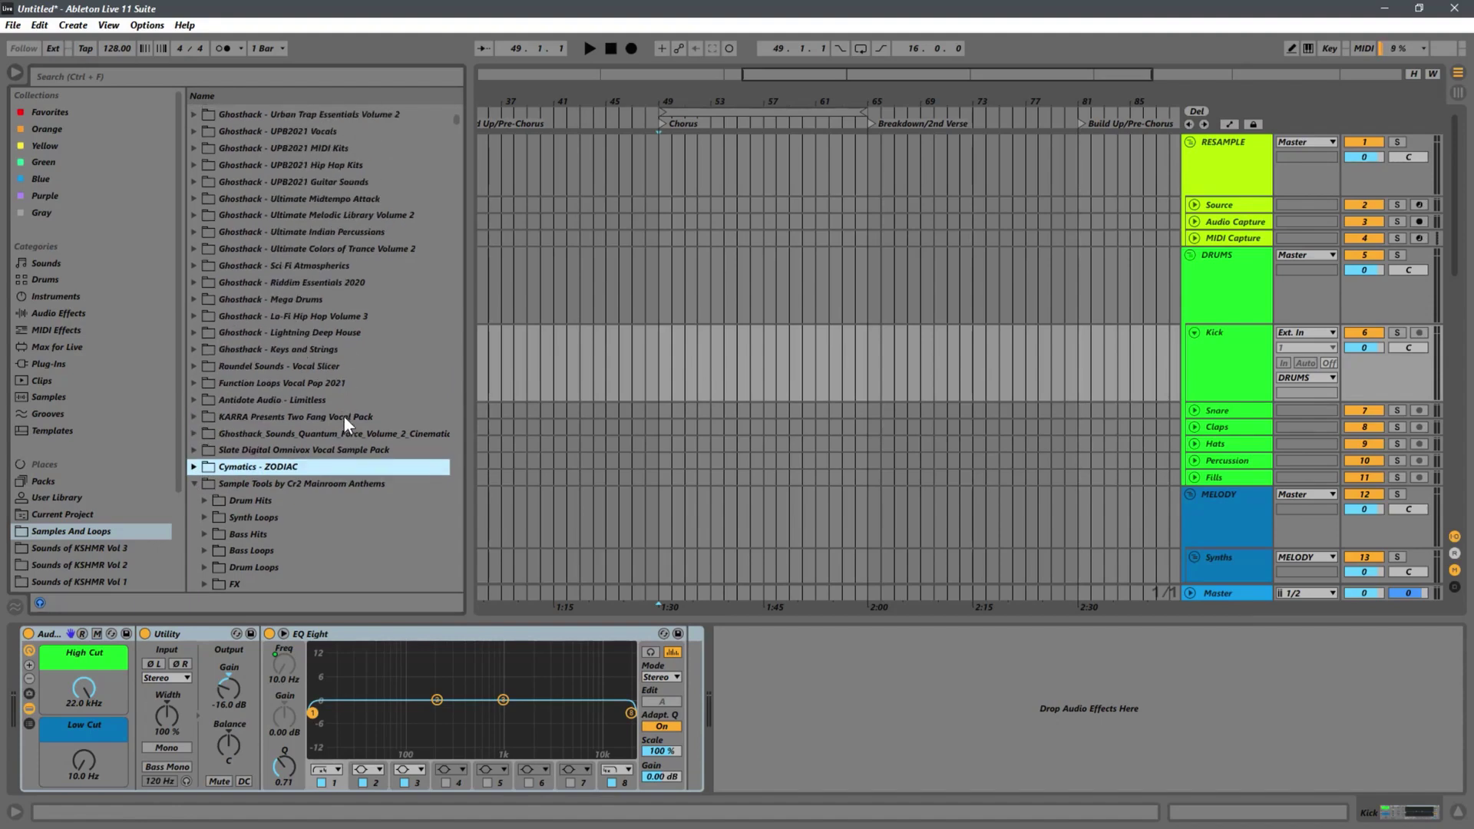
scroll(343, 415, up, 8)
scroll(344, 413, down, 9)
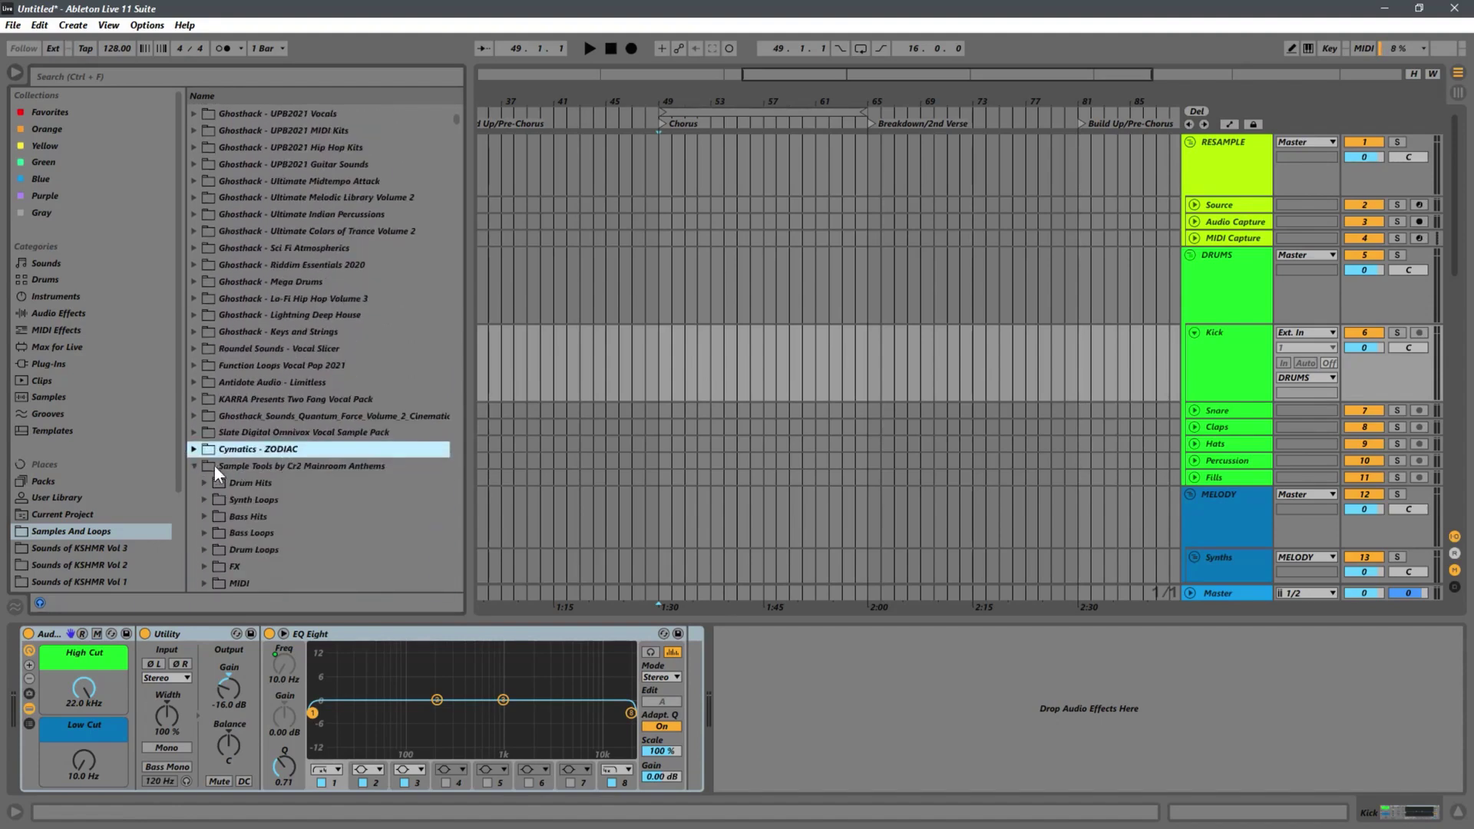
scroll(292, 388, down, 4)
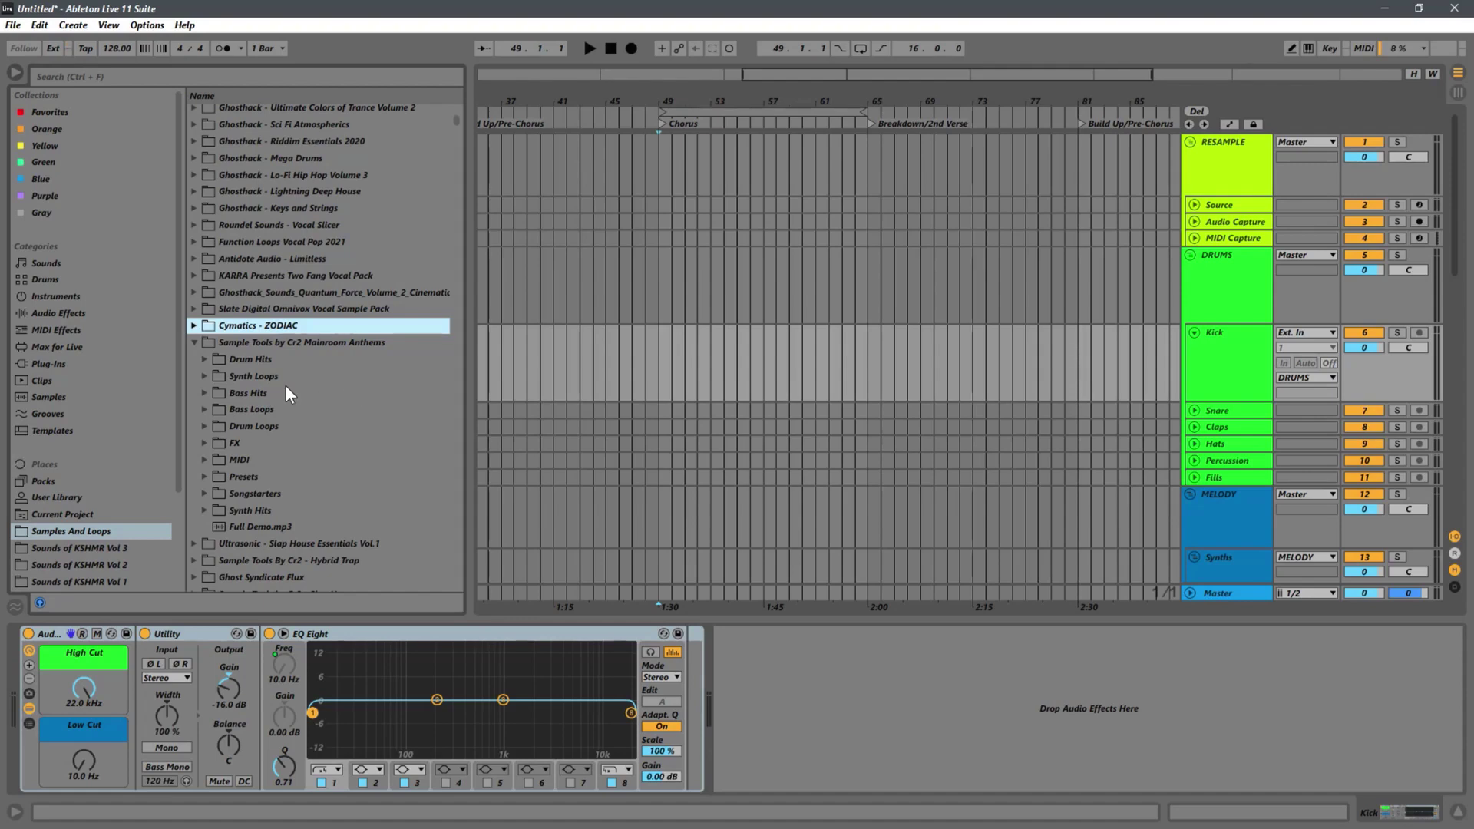
click(204, 359)
click(218, 426)
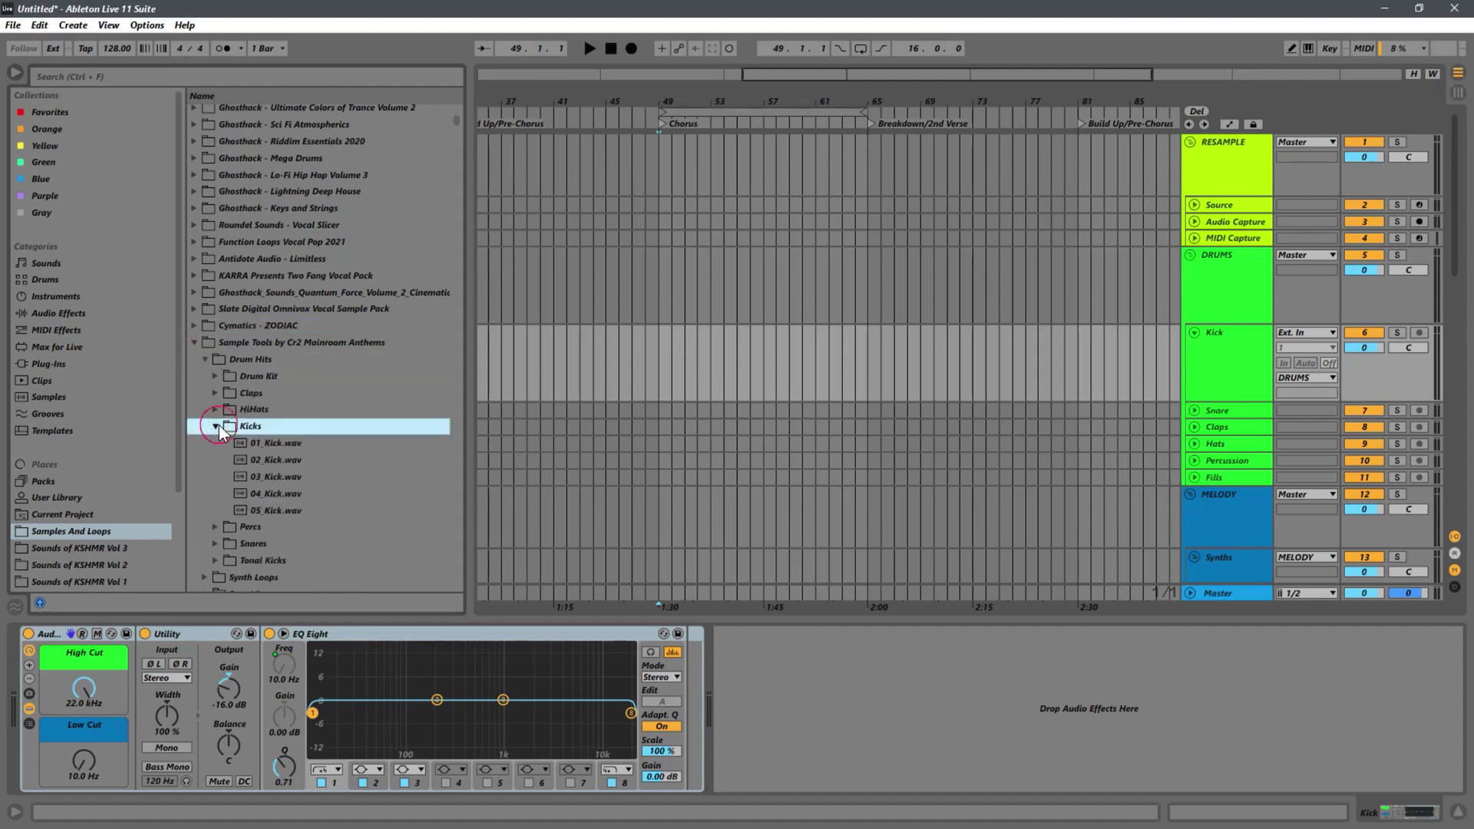
- Audition the kick samples from 01_Kick.wav to 05_Kick.wav in the Kicks folder
click(292, 446)
click(269, 461)
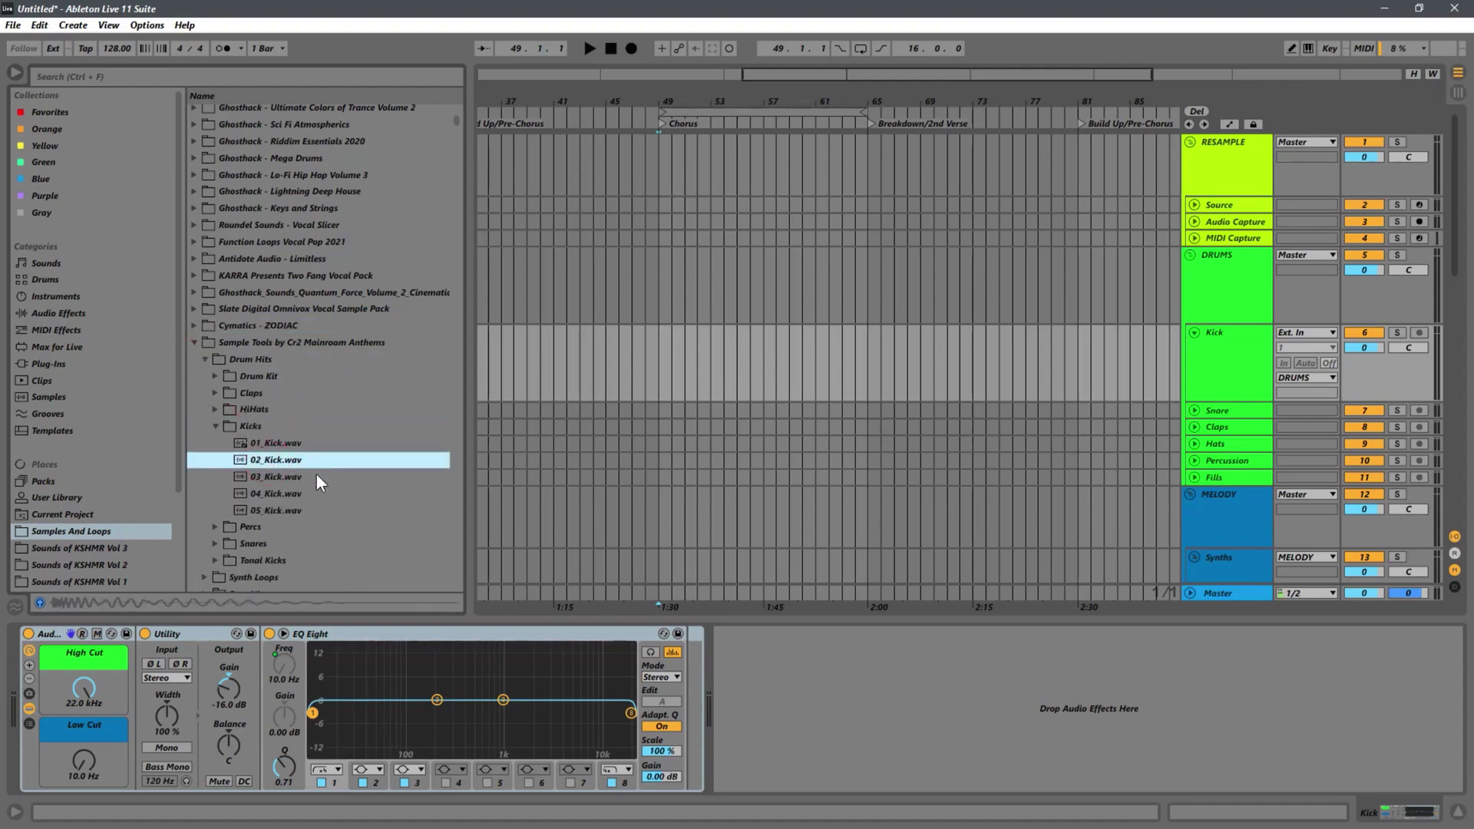
click(283, 478)
click(284, 494)
click(283, 509)
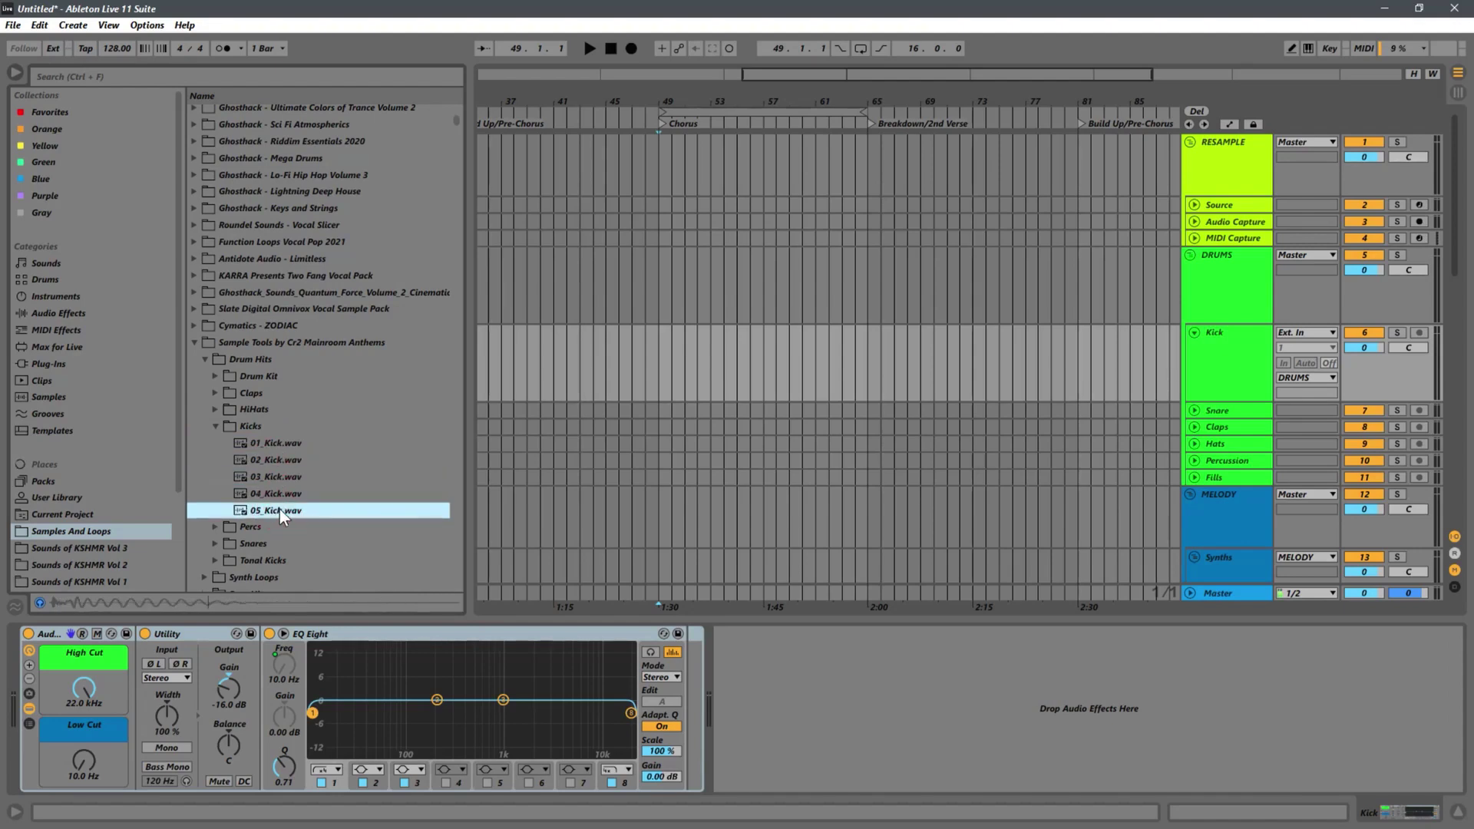
click(279, 473)
click(278, 512)
click(279, 494)
click(265, 476)
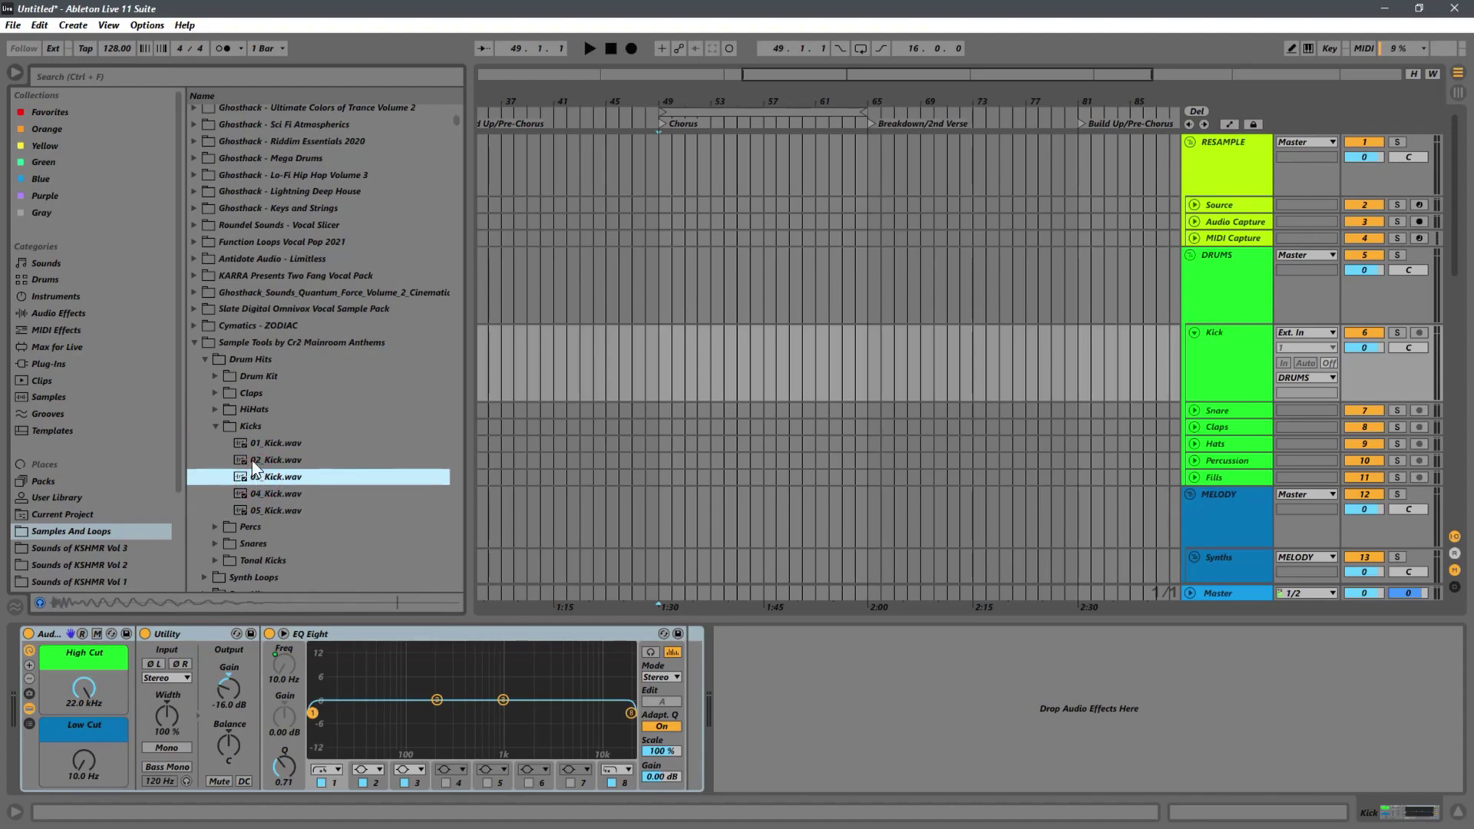
click(254, 459)
click(298, 444)
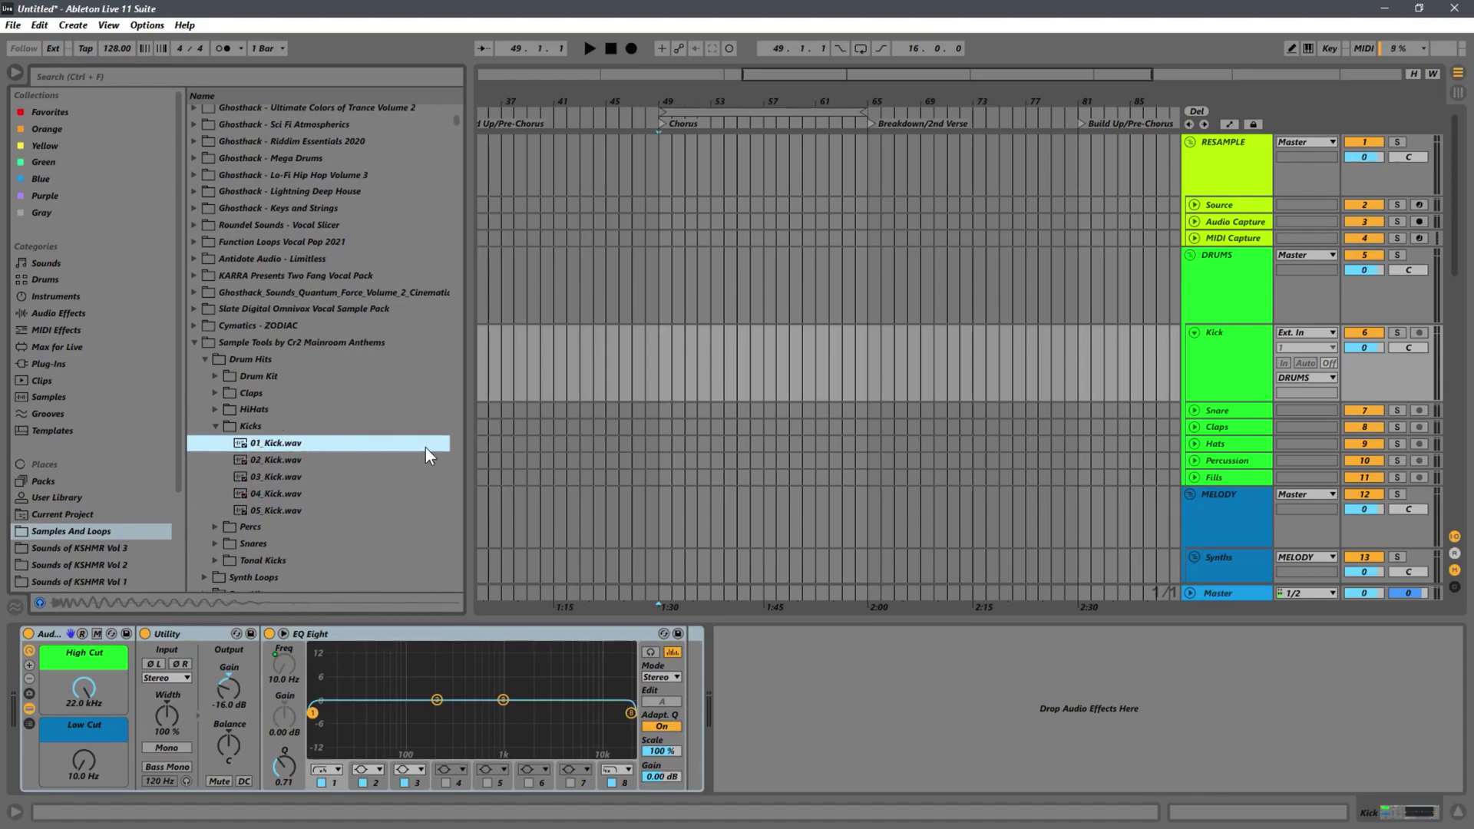
- Collapse the Kicks folder and audition the 02, 03 and 04 samples in the Tonal Kicks folder, closing it when done
click(215, 426)
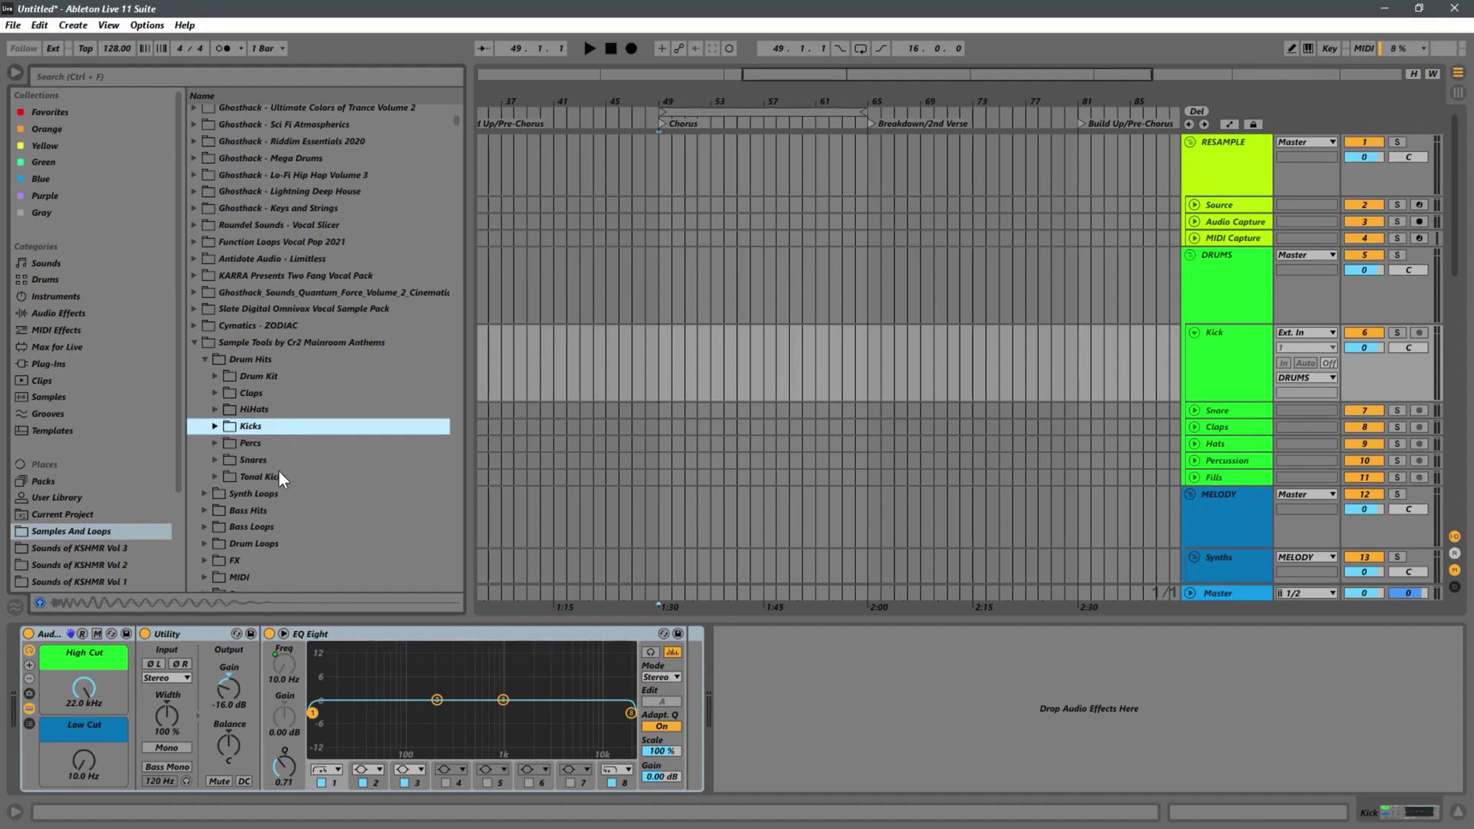
click(217, 477)
click(307, 510)
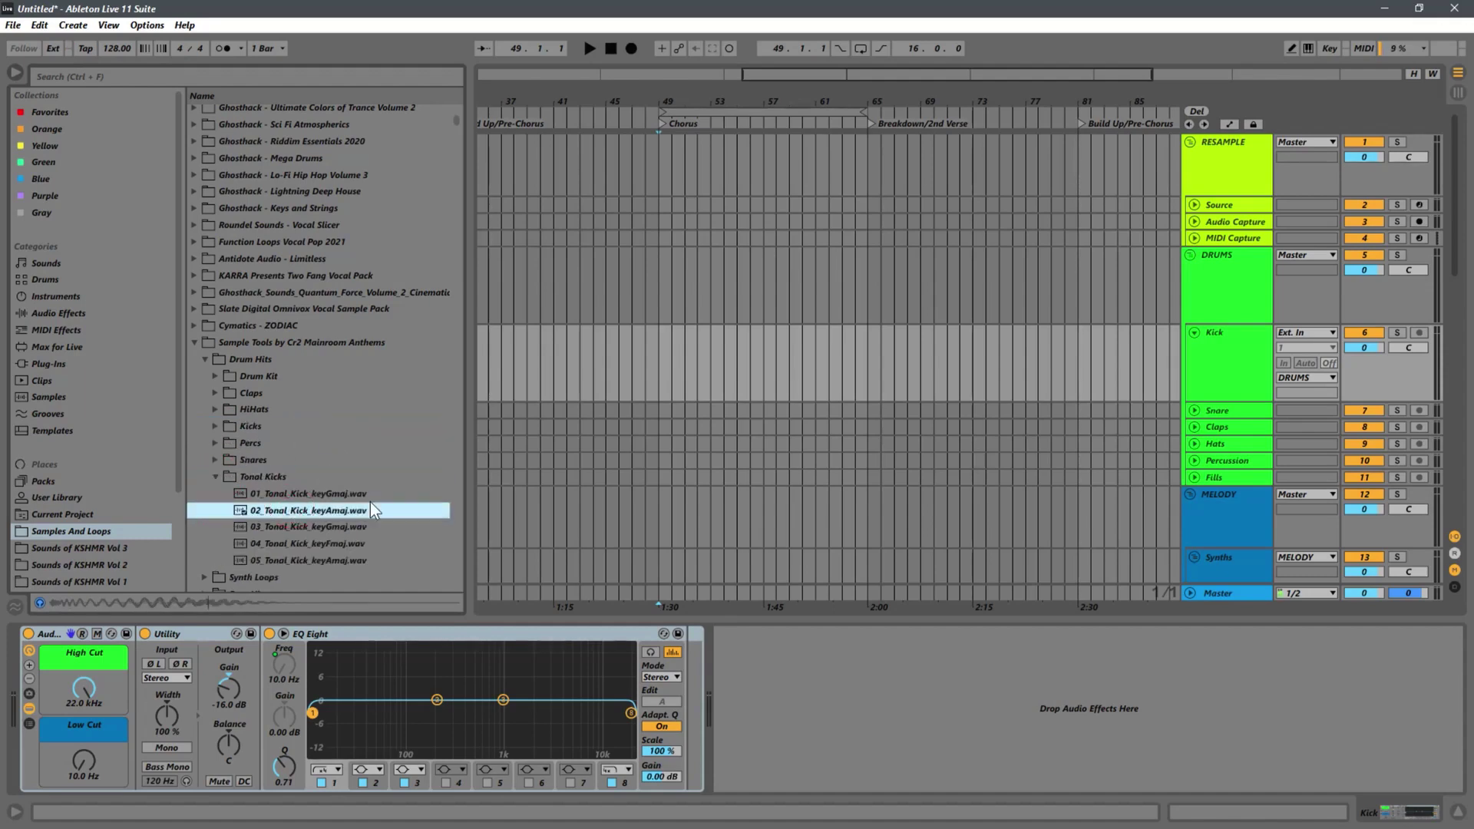
click(319, 529)
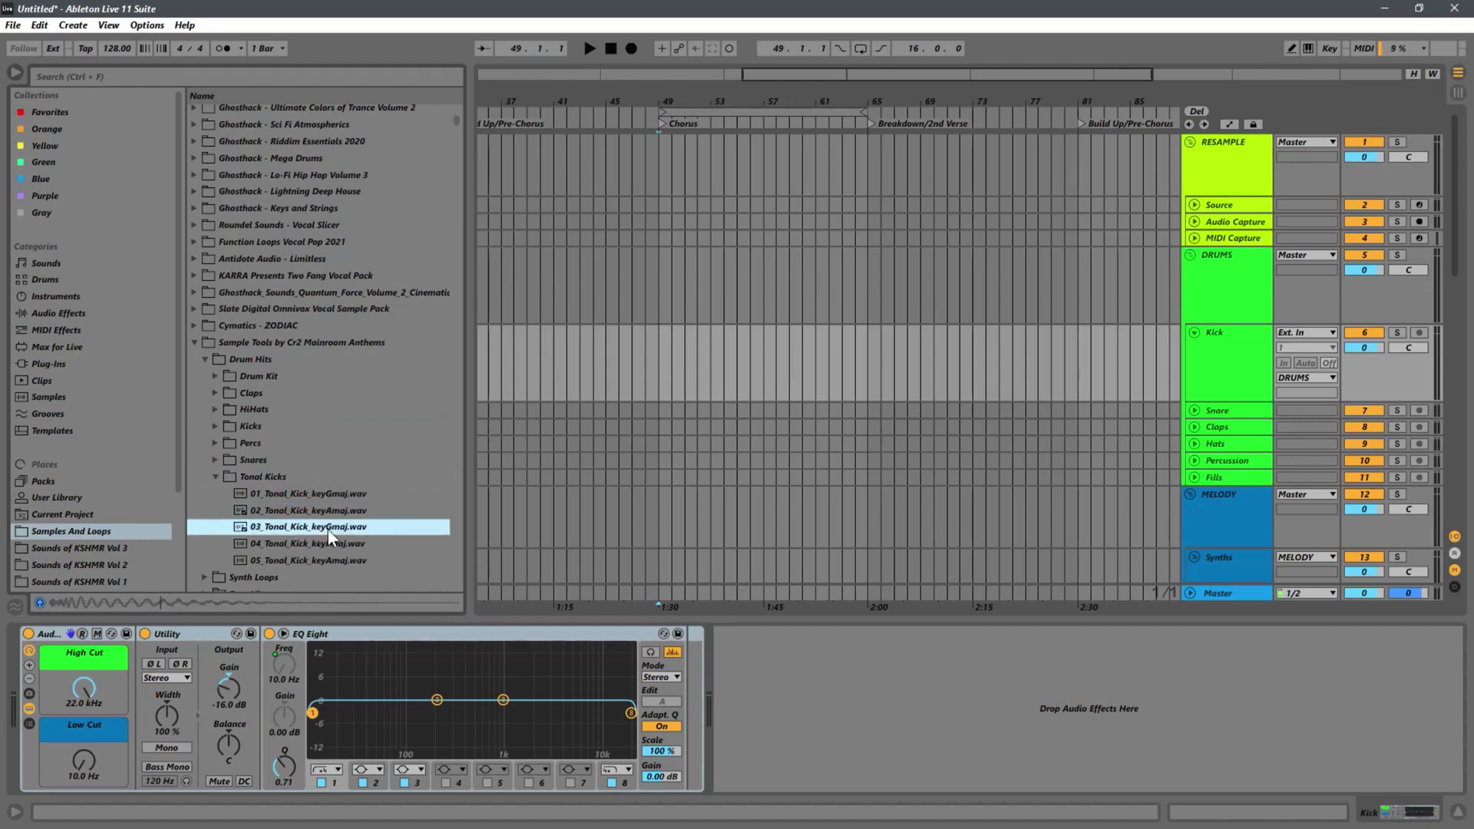
click(347, 545)
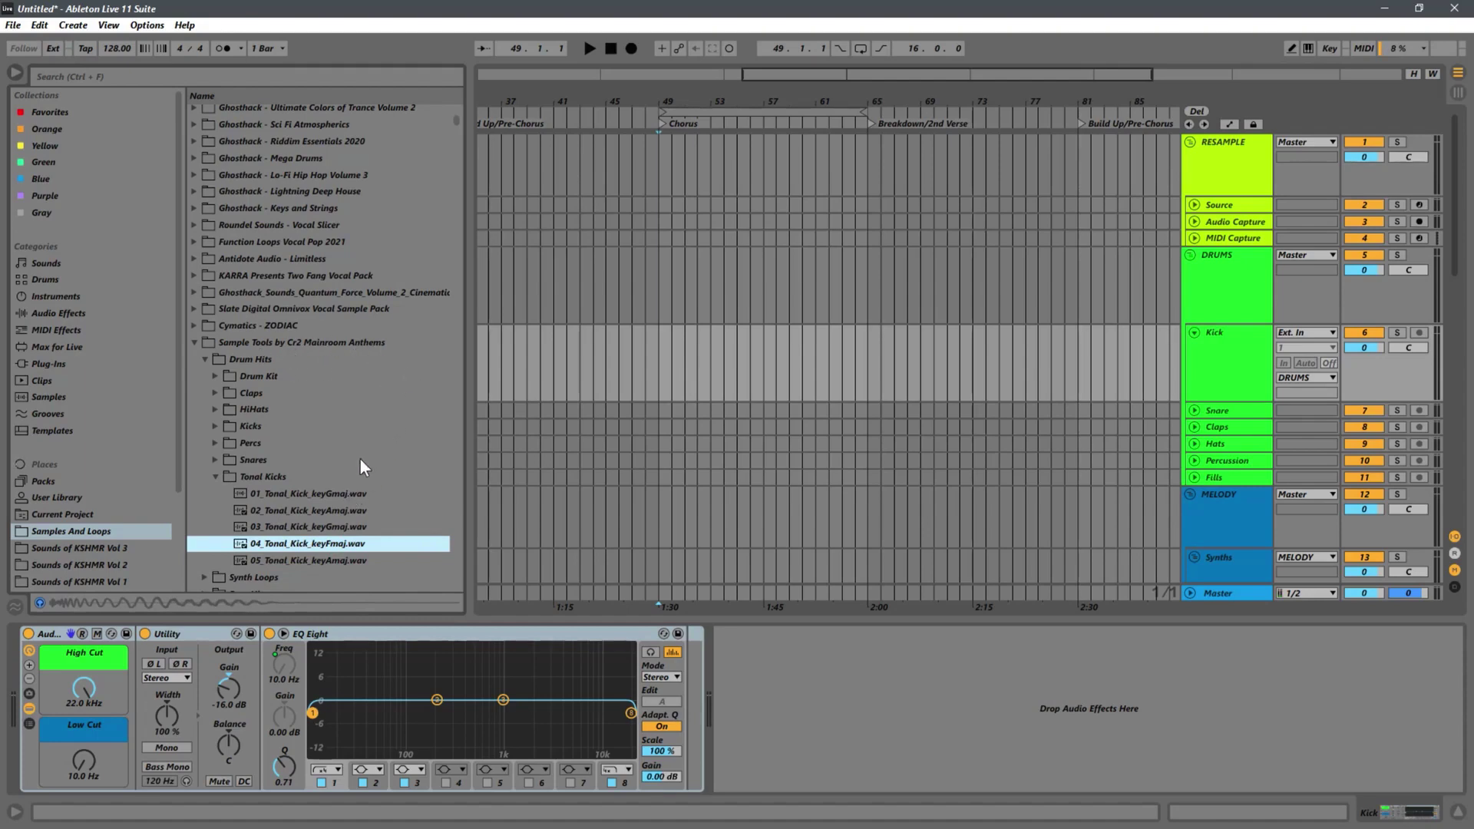
click(216, 477)
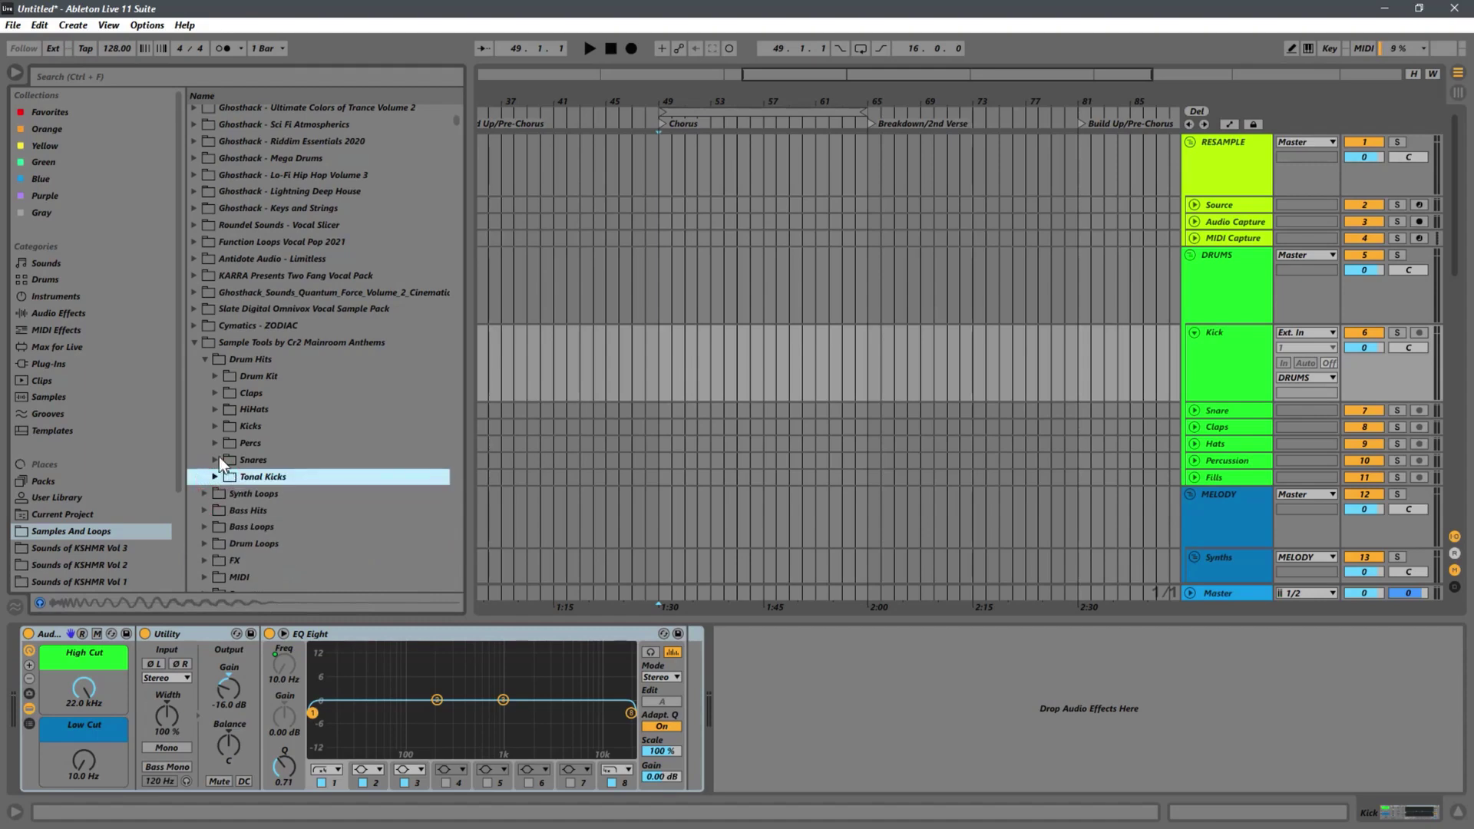
- Preview Kick.wav from the Drum Kit folder and place it on the Kick track at bar 49, where the Chorus starts
click(215, 377)
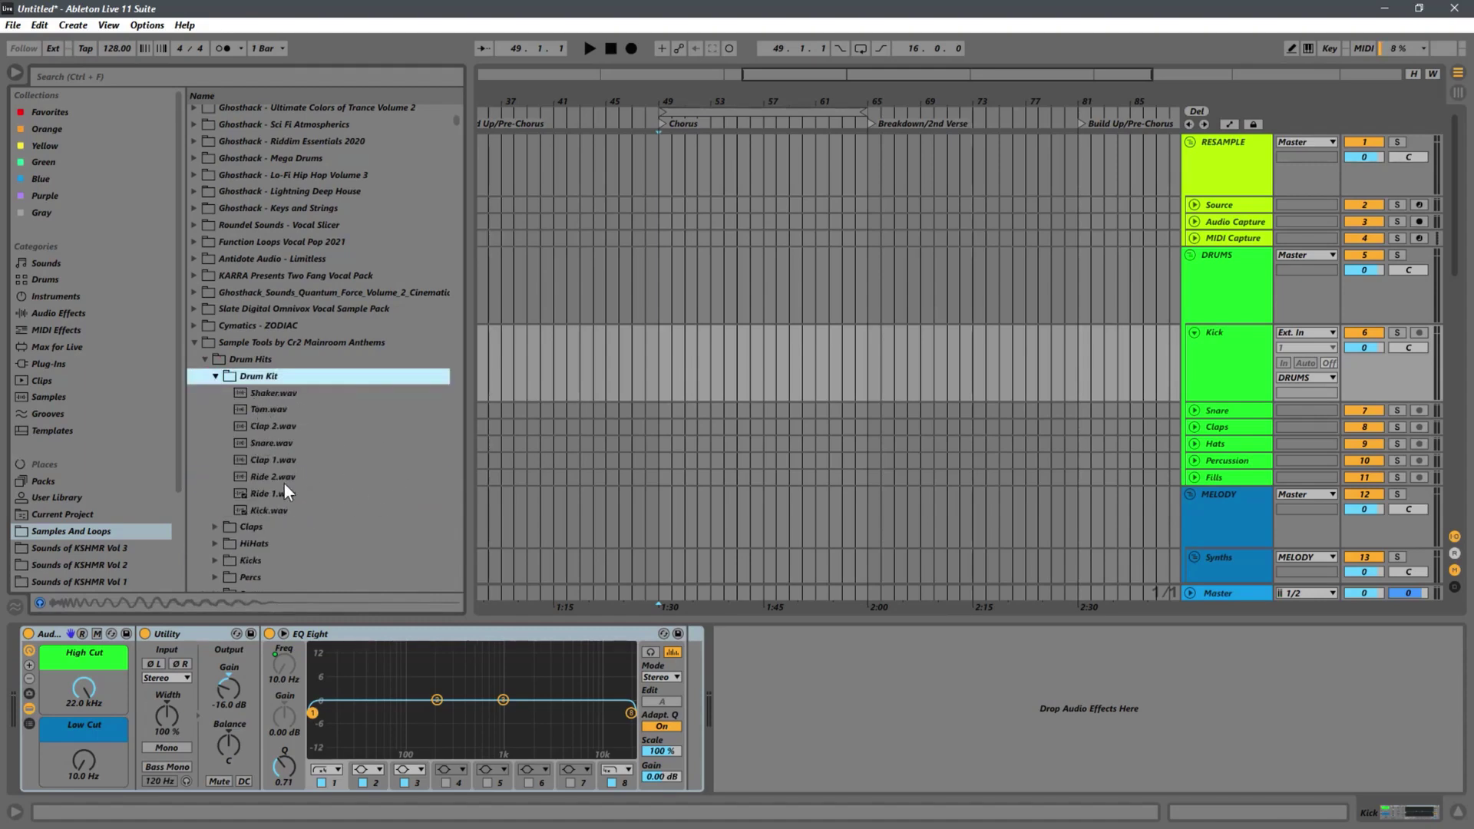
click(252, 509)
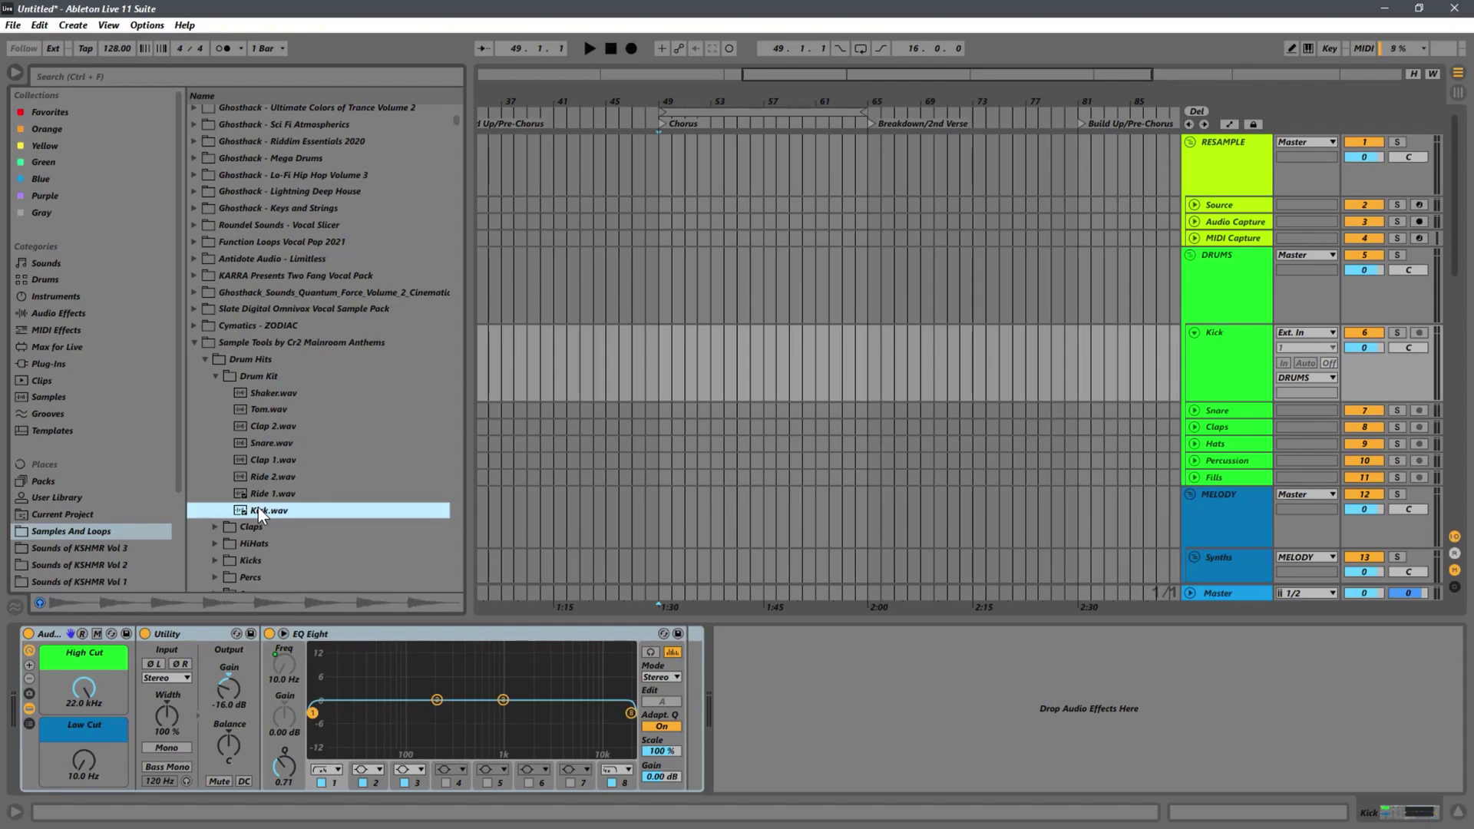
drag(268, 509, 661, 348)
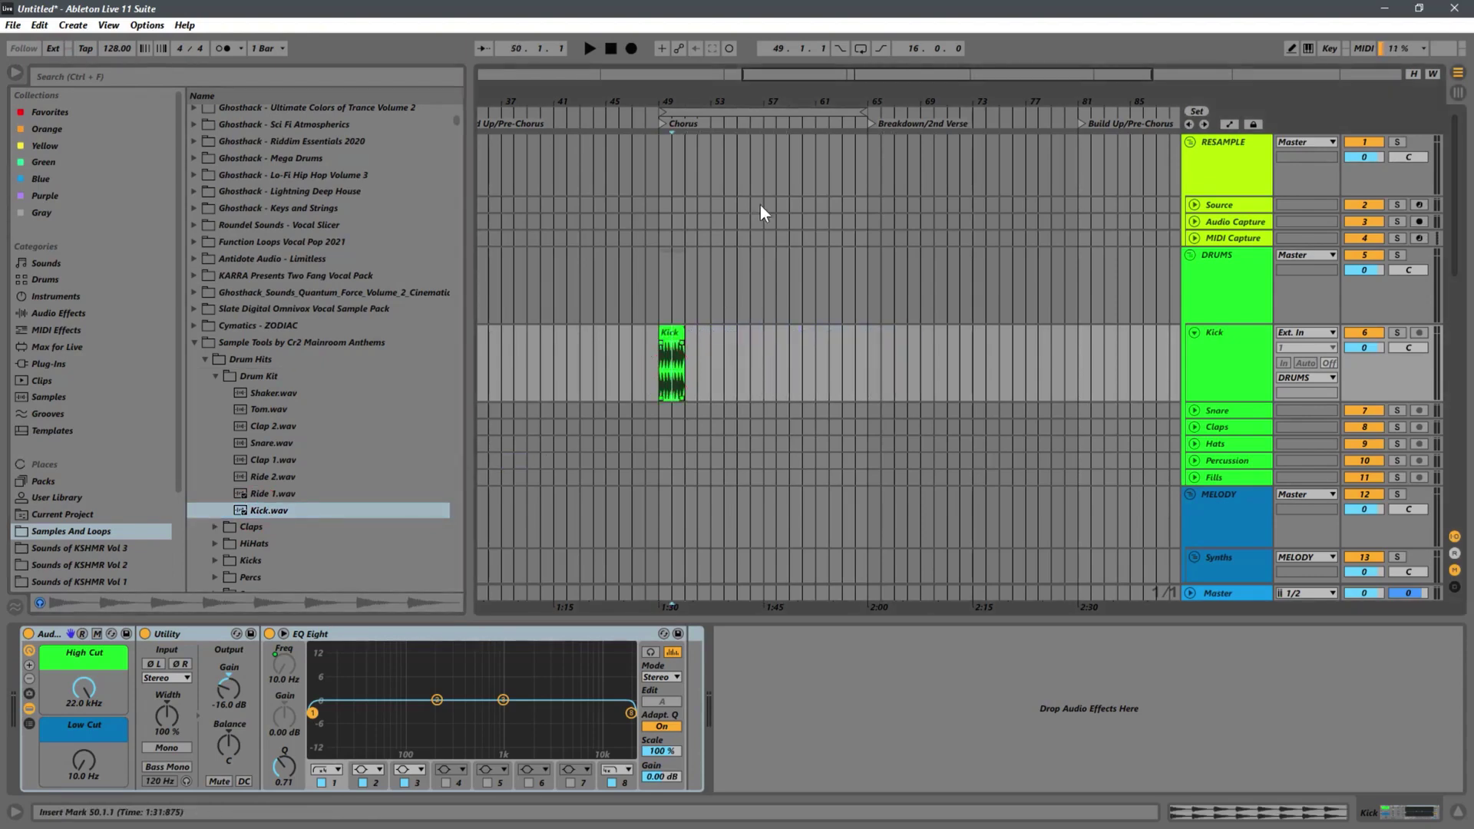
- Zoom the arrangement in on the Chorus section around the kick clip and collapse the Sample Tools by Cr2 Mainroom Anthems folder
click(686, 114)
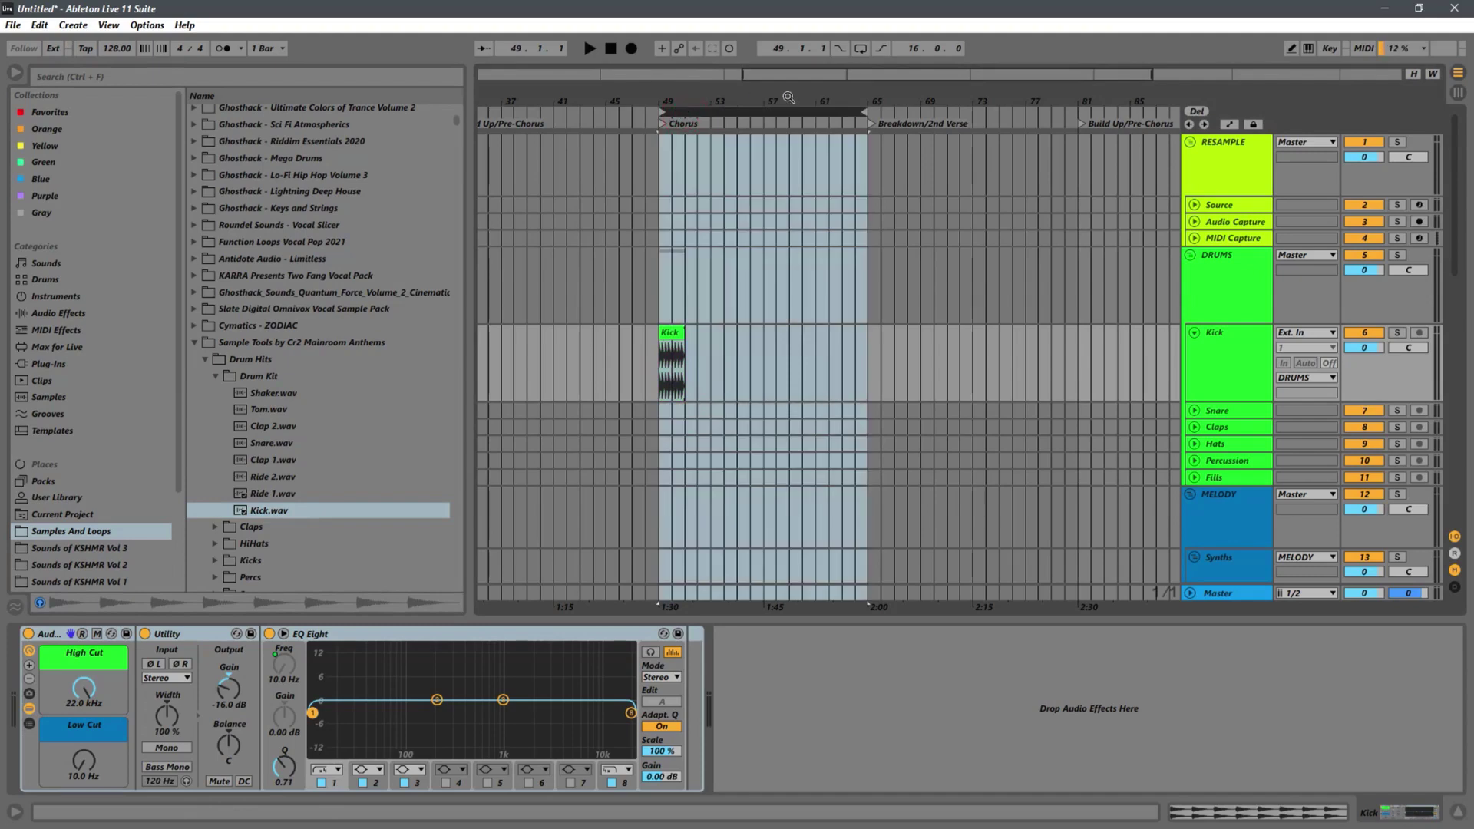
drag(747, 99, 666, 89)
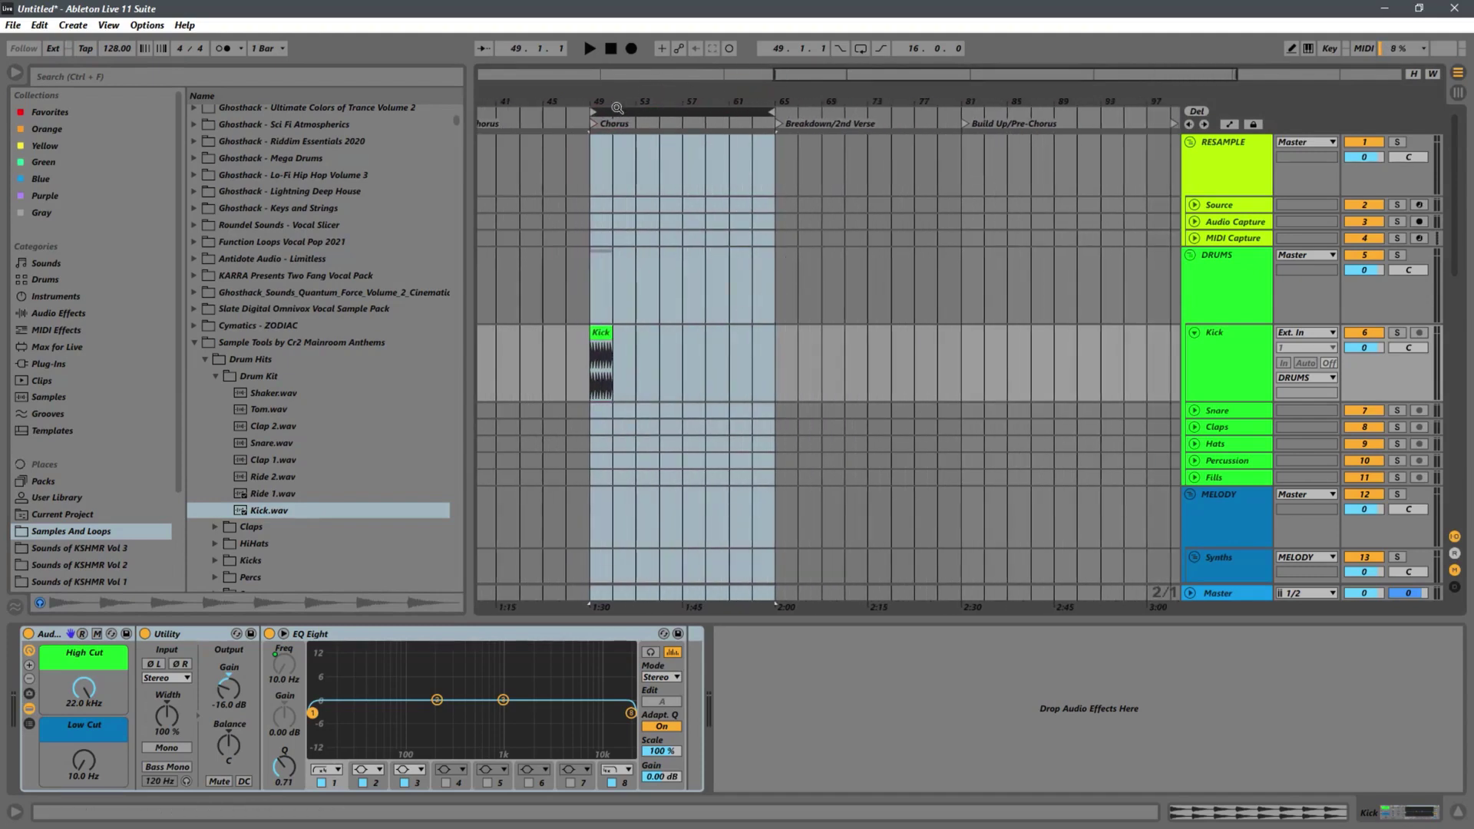
drag(596, 103, 660, 182)
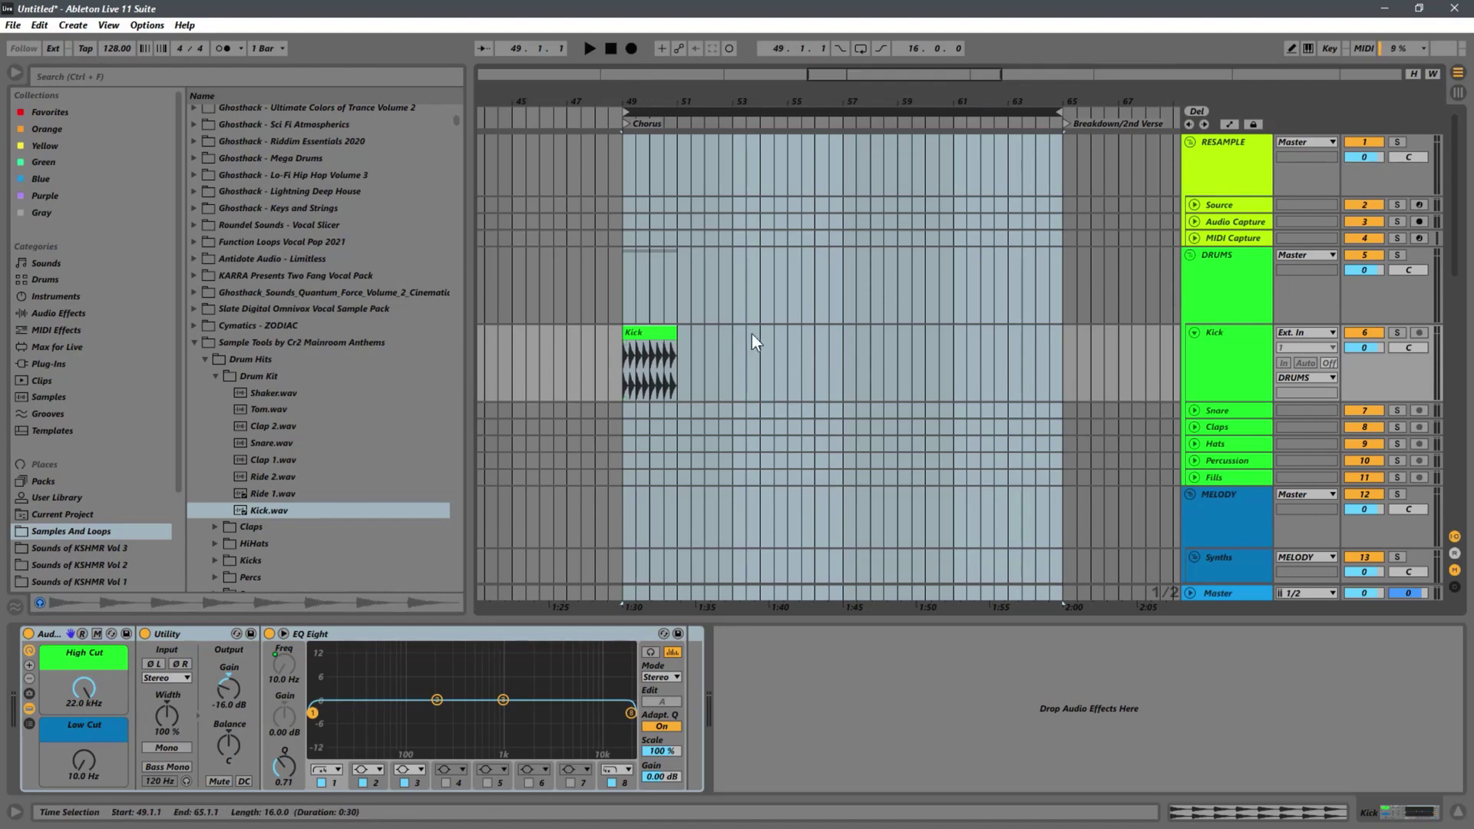
click(614, 361)
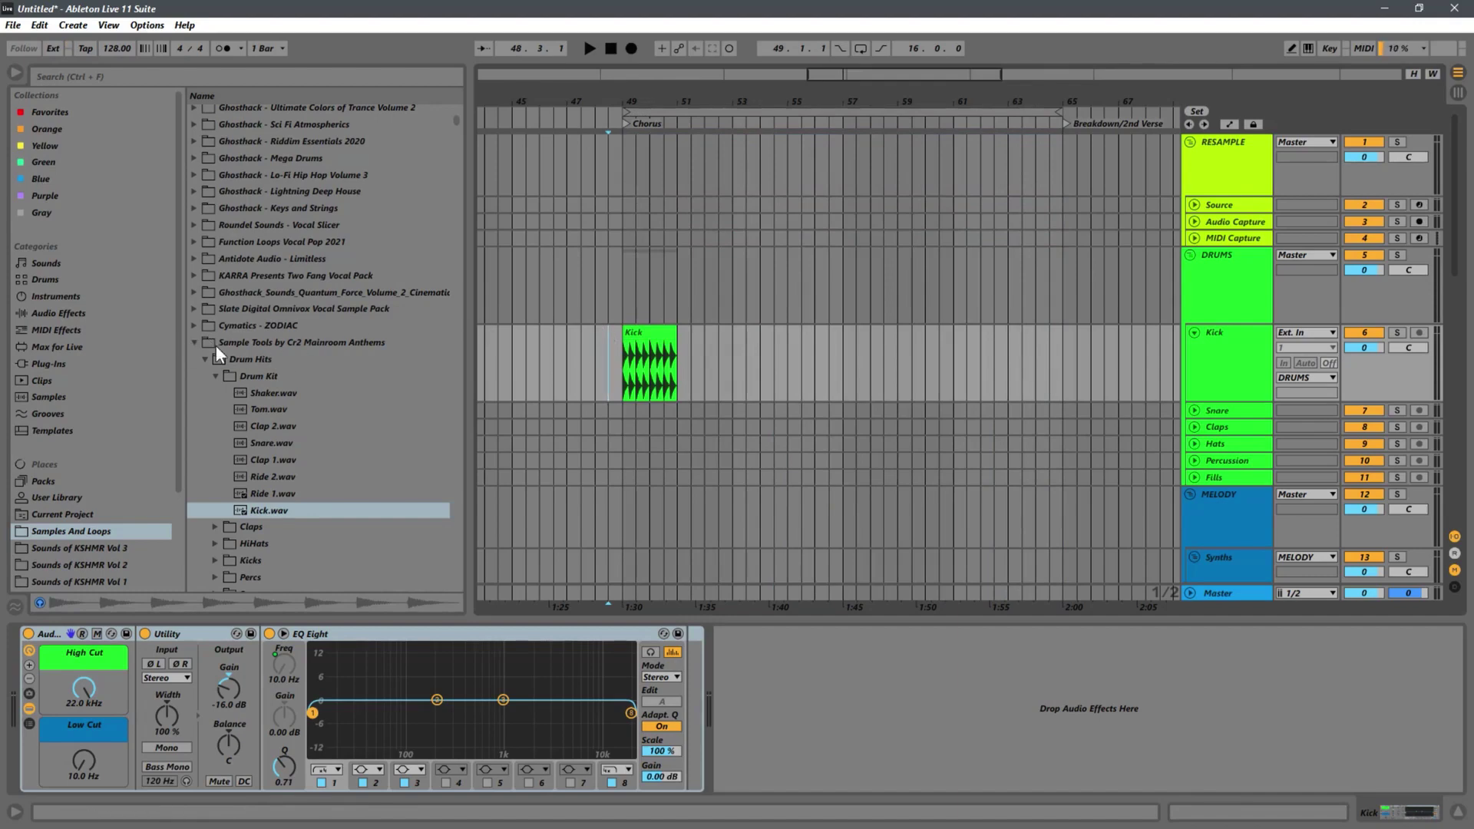
click(192, 343)
- Try the Low Cut and High Cut macro knobs of the Kick track's effect rack
click(616, 378)
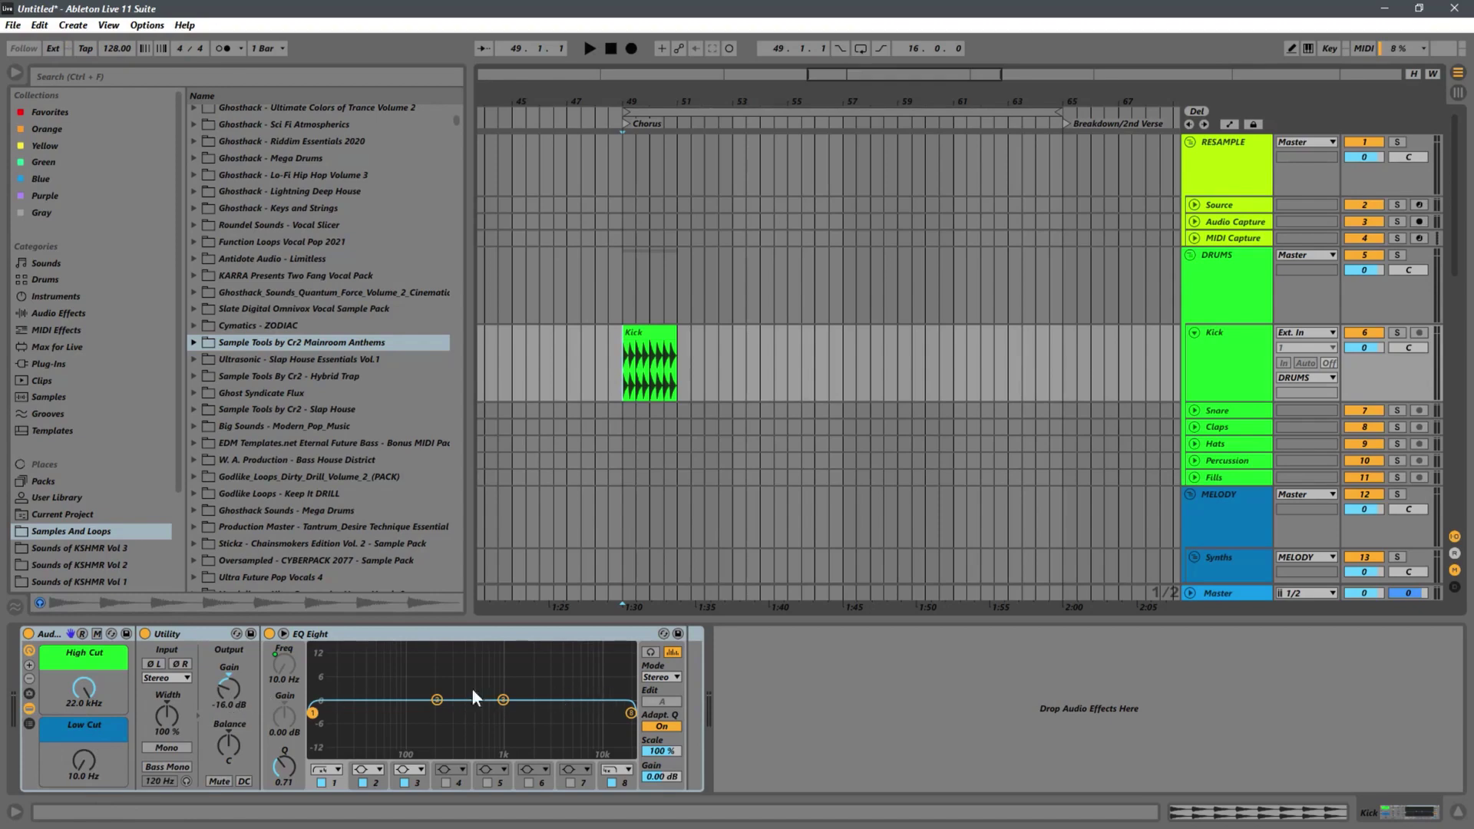
mouse_move(69, 769)
mouse_down()
mouse_move(98, 692)
mouse_move(92, 803)
mouse_move(80, 749)
mouse_move(83, 776)
mouse_up()
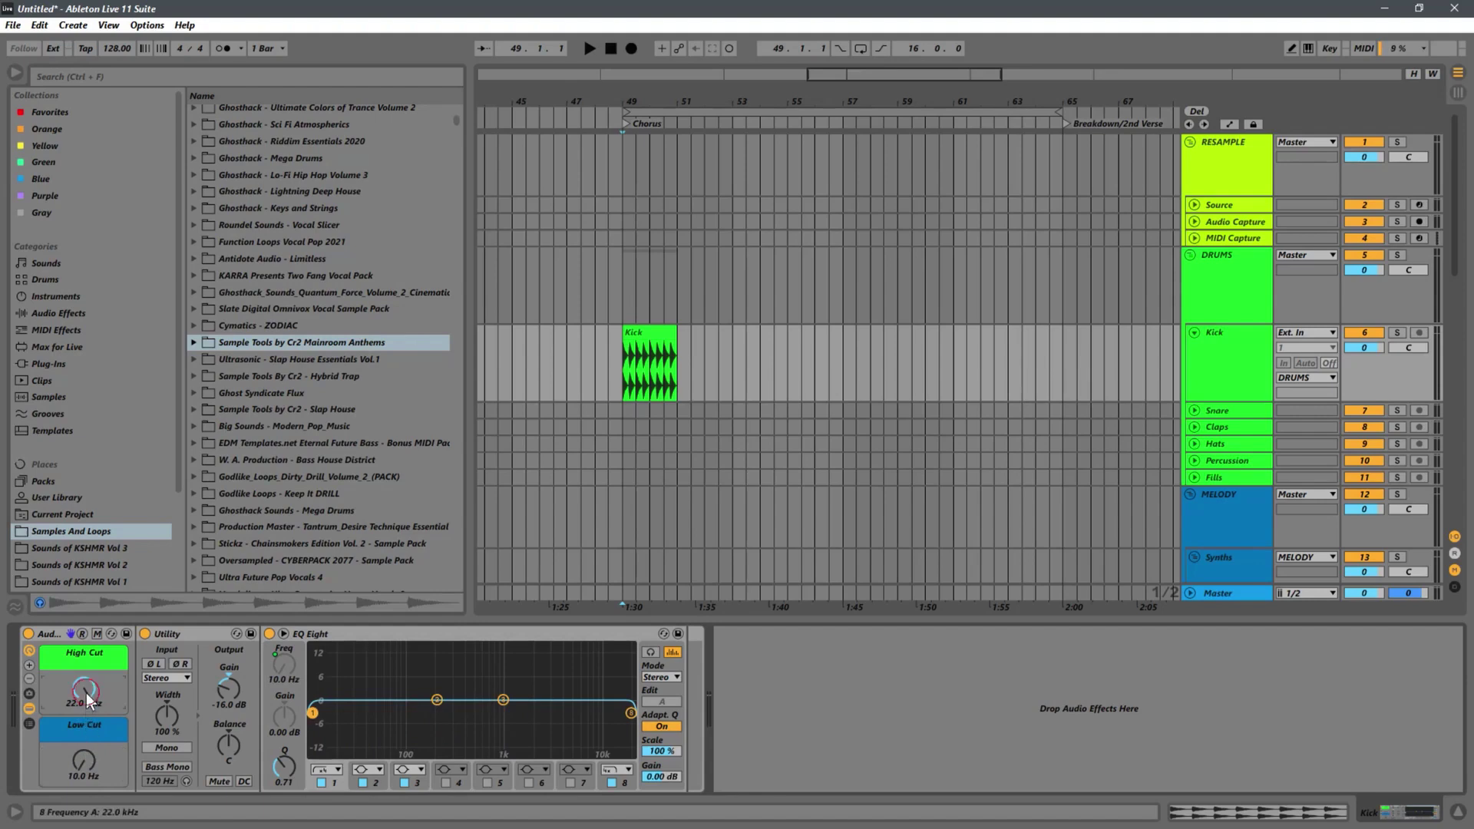
mouse_move(86, 689)
mouse_down()
mouse_move(96, 708)
mouse_move(97, 675)
mouse_up()
- Duplicate the Kick clip three times to fill the Kick track from bar 49 to bar 57, and play it from bar 49
click(633, 381)
click(658, 333)
key(ctrl+d)
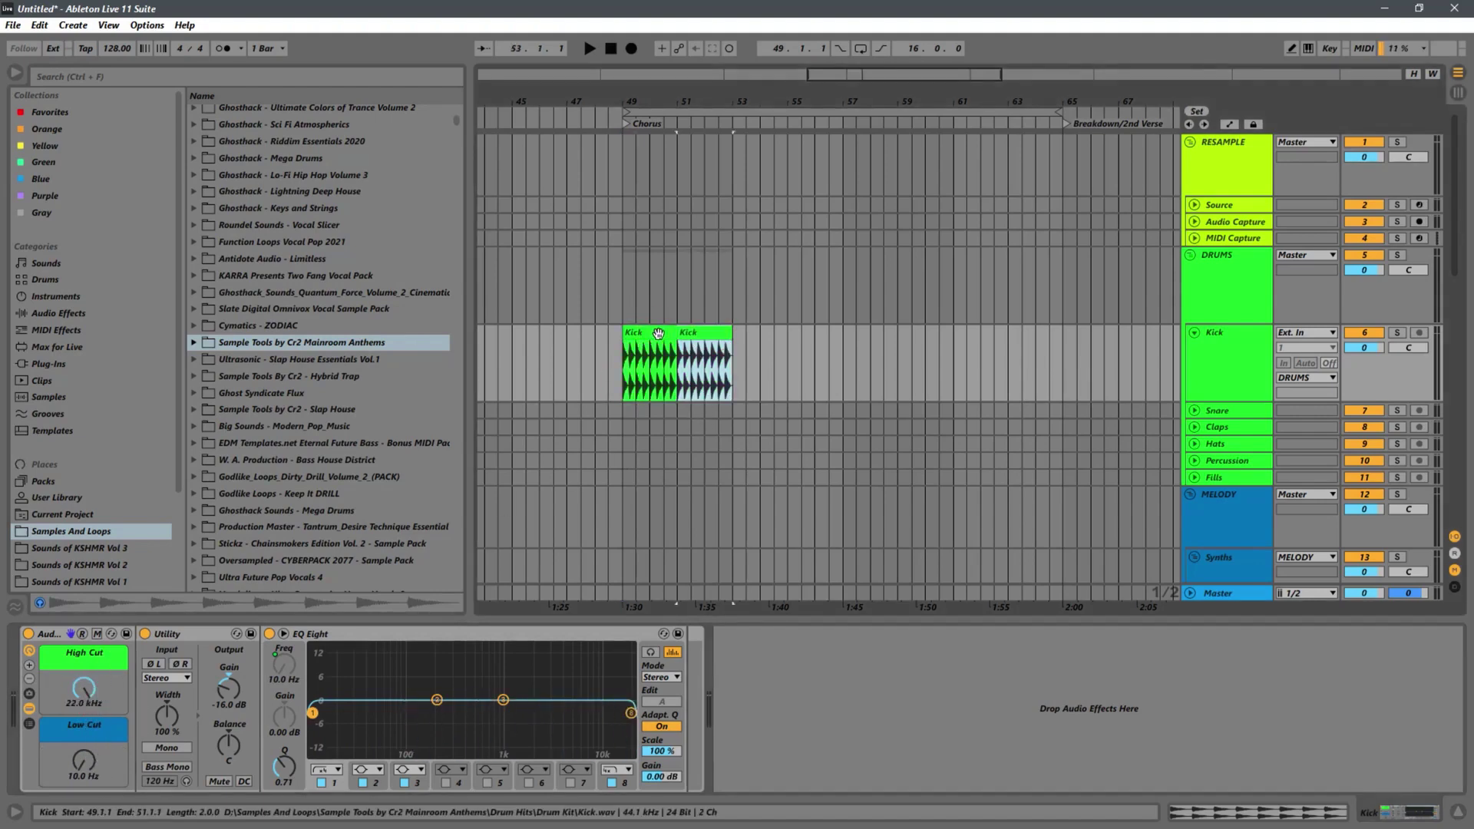
key(ctrl+d)
key(ctrl+d)
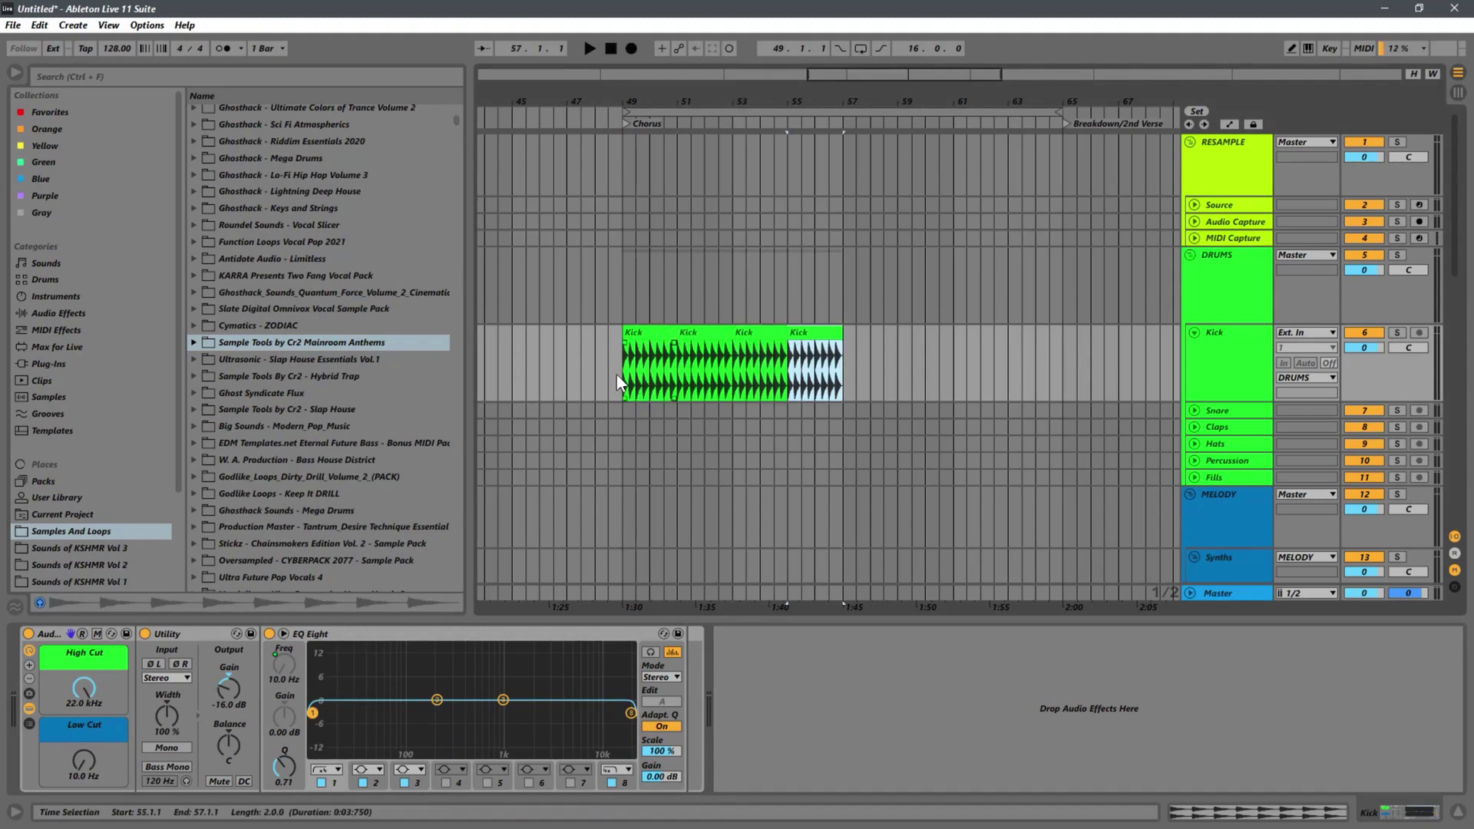
click(651, 370)
key(space)
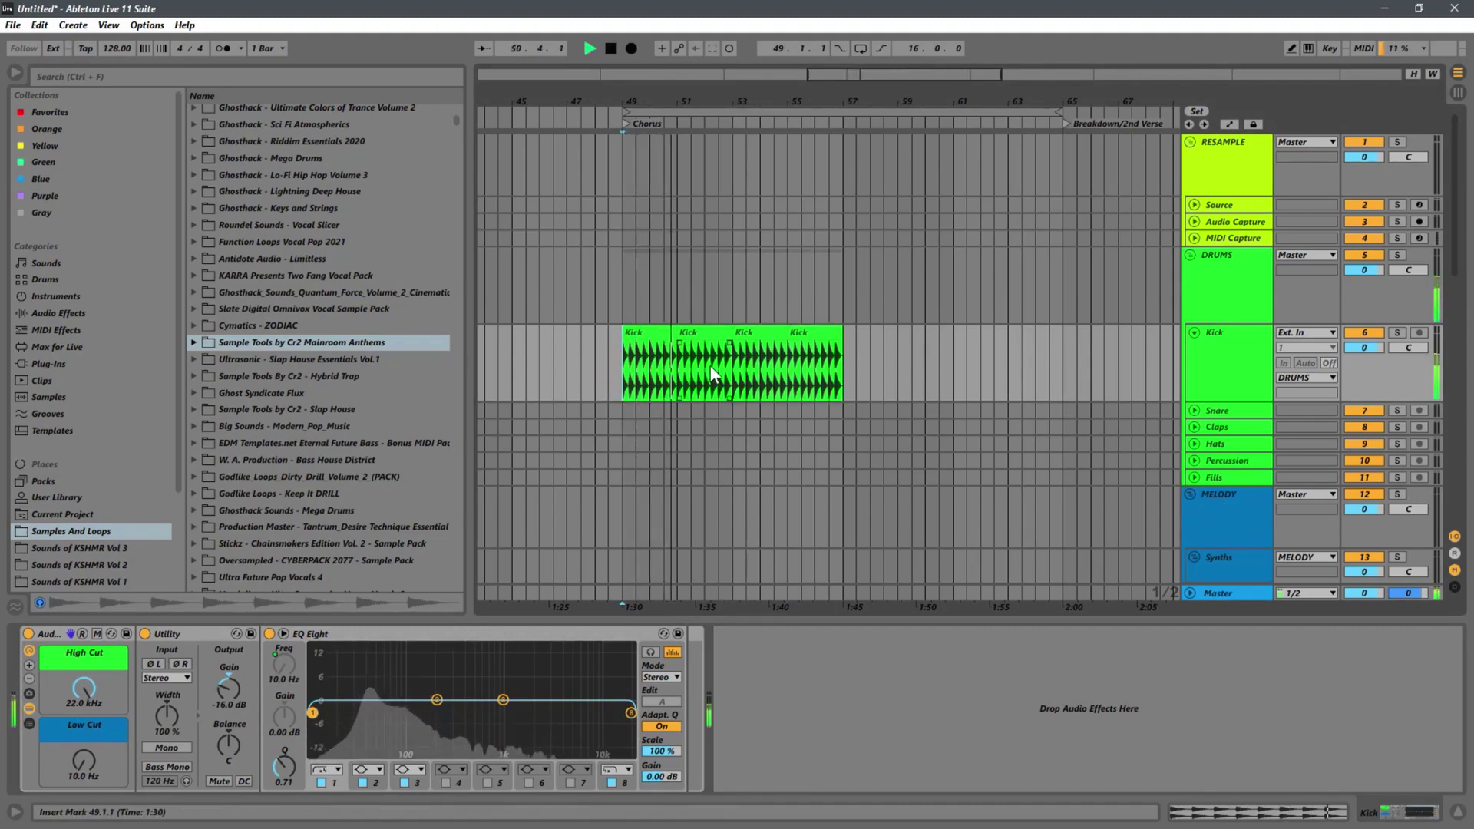
- Stop playback, inspect the DRUMS group's effect chain, and return to the Kick track at bar 49
key(space)
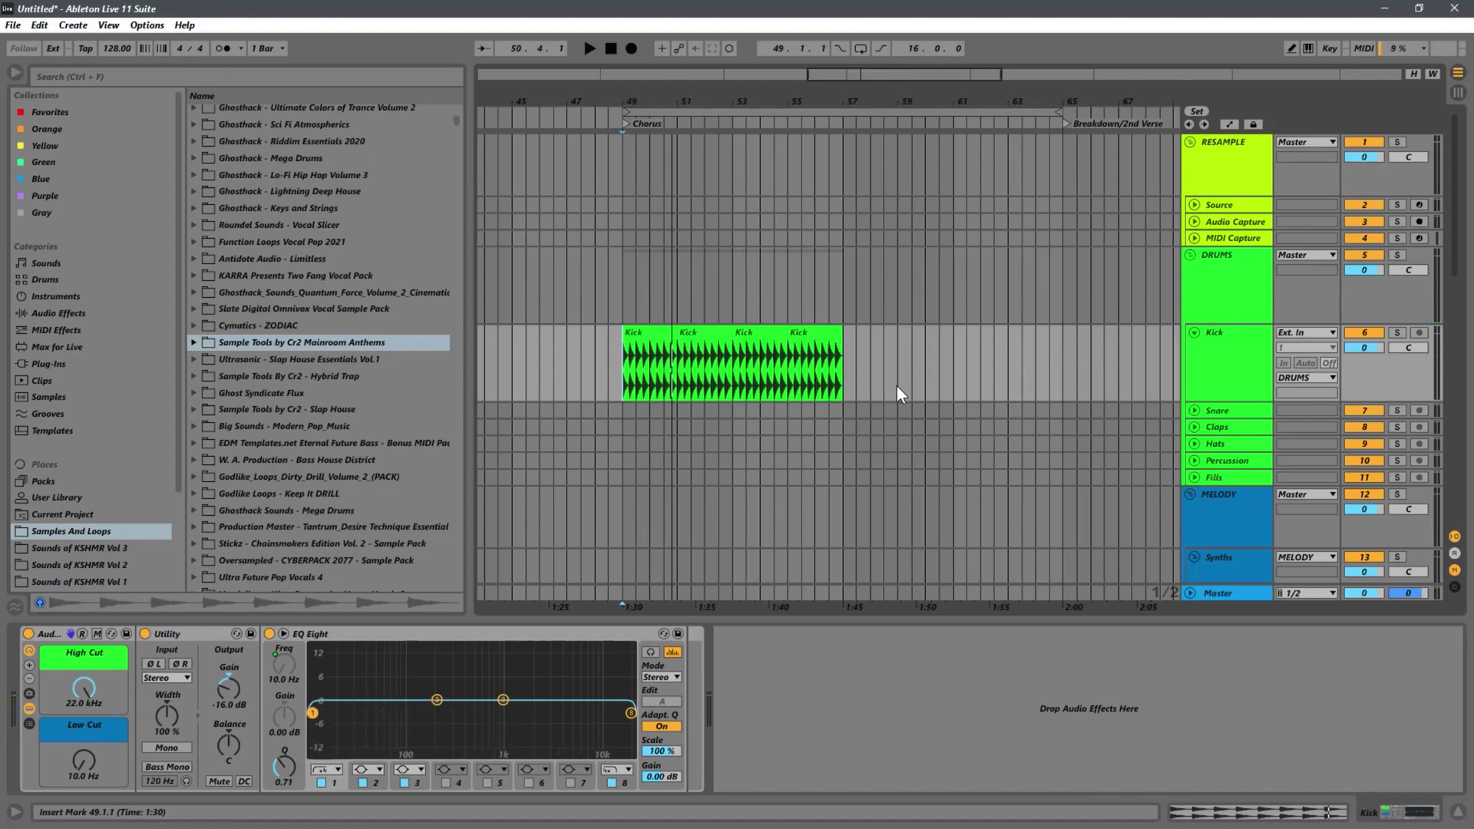
click(1218, 302)
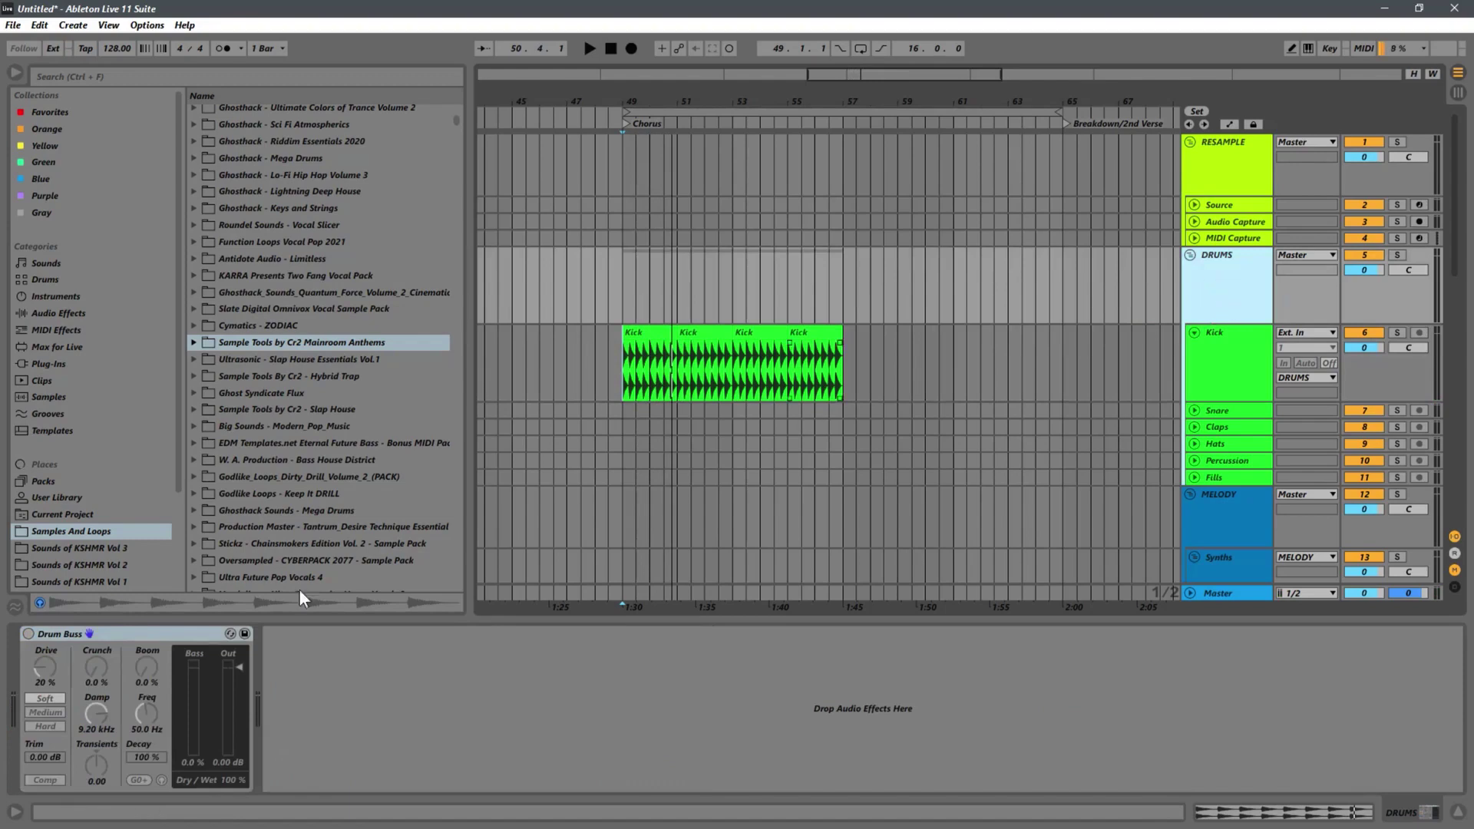
click(628, 376)
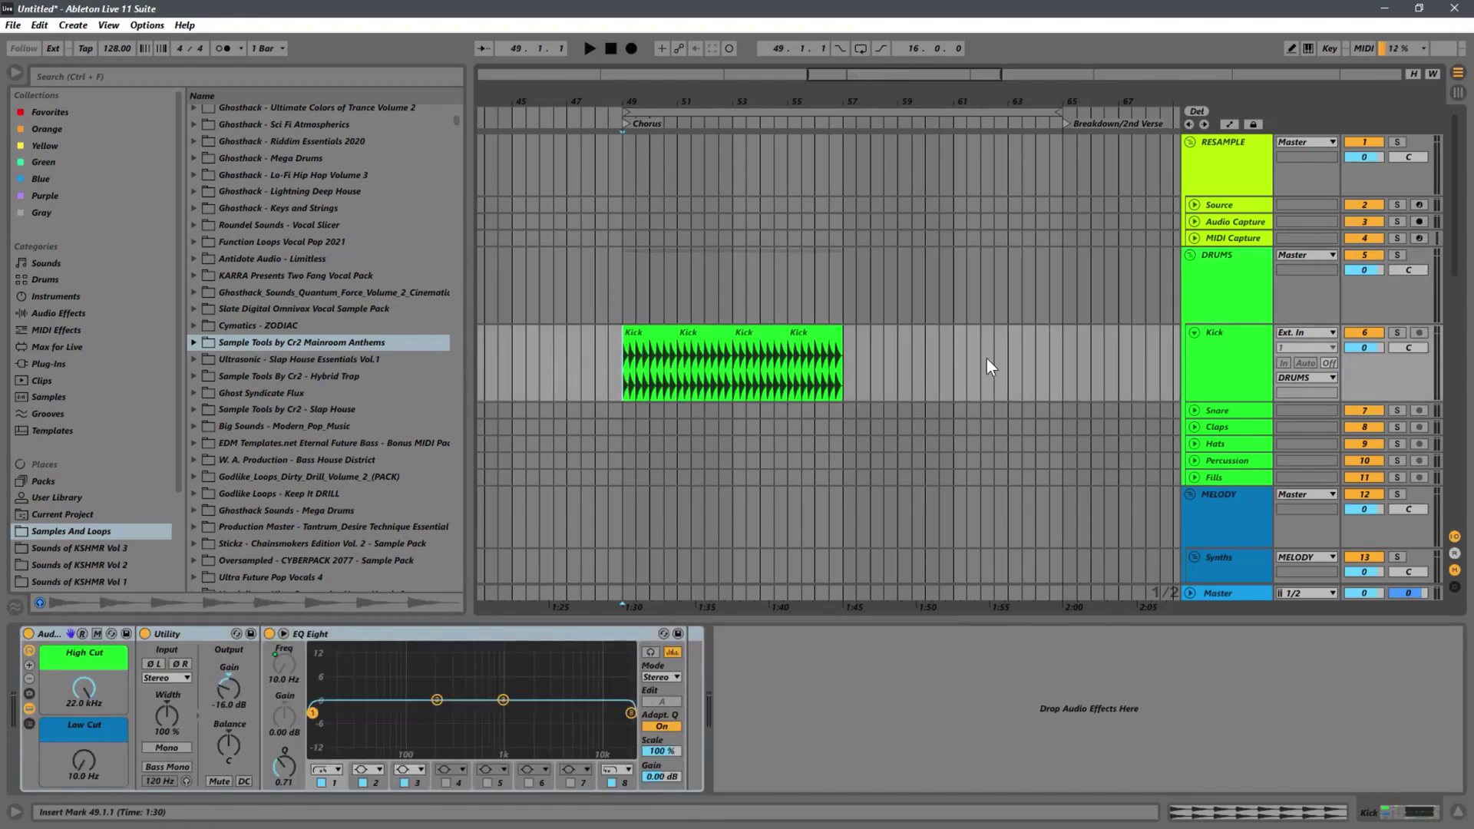
- Select the first Kick clip at the start of the Chorus, spanning bars 49 to 51
click(855, 358)
click(626, 361)
mouse_move(733, 103)
mouse_down()
mouse_move(796, 159)
mouse_move(776, 146)
mouse_up()
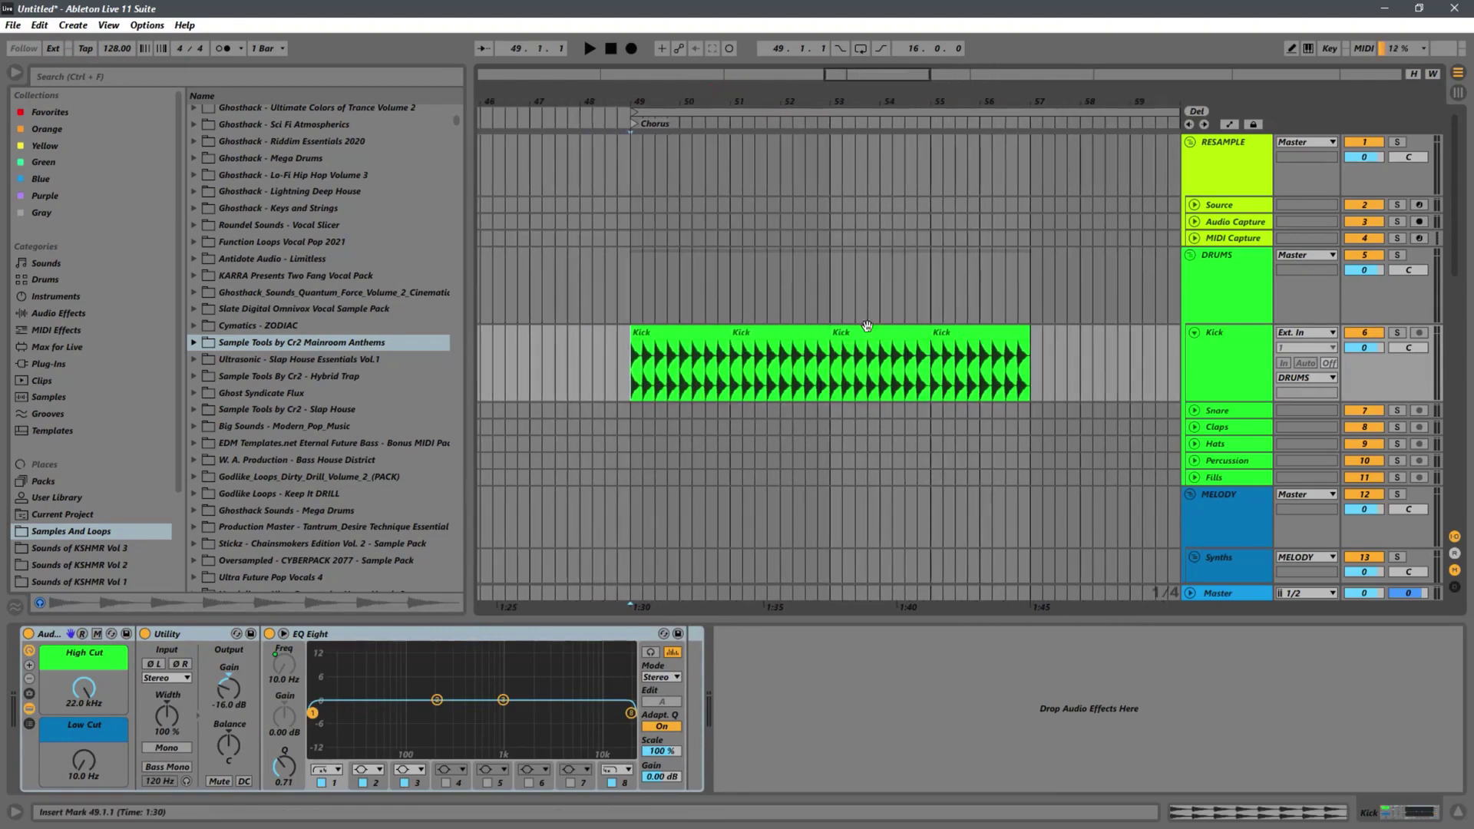
click(686, 330)
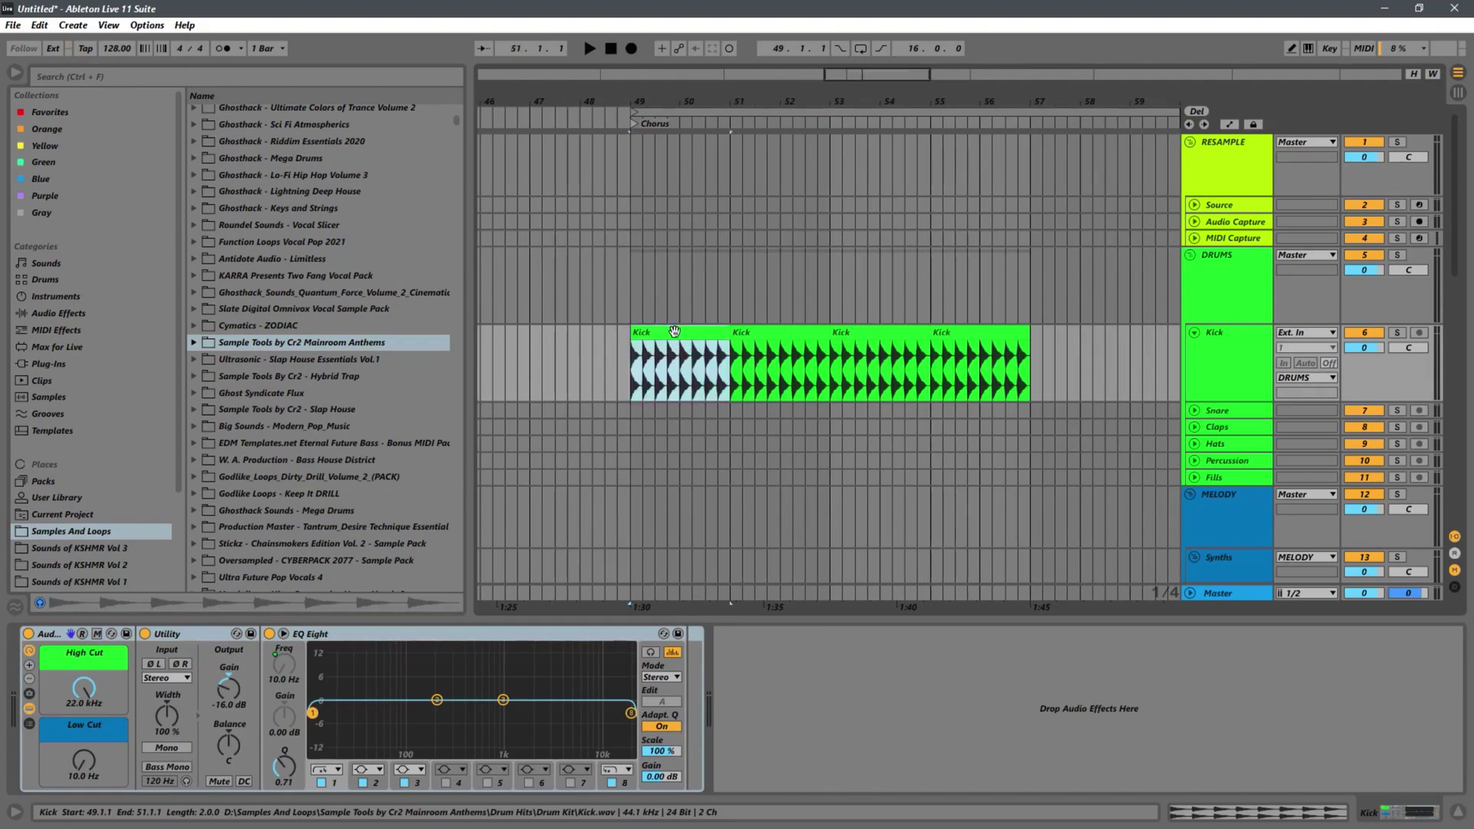
- Add the Spectrum audio effect from Utilities to the end of the Kick track's effect chain
click(63, 313)
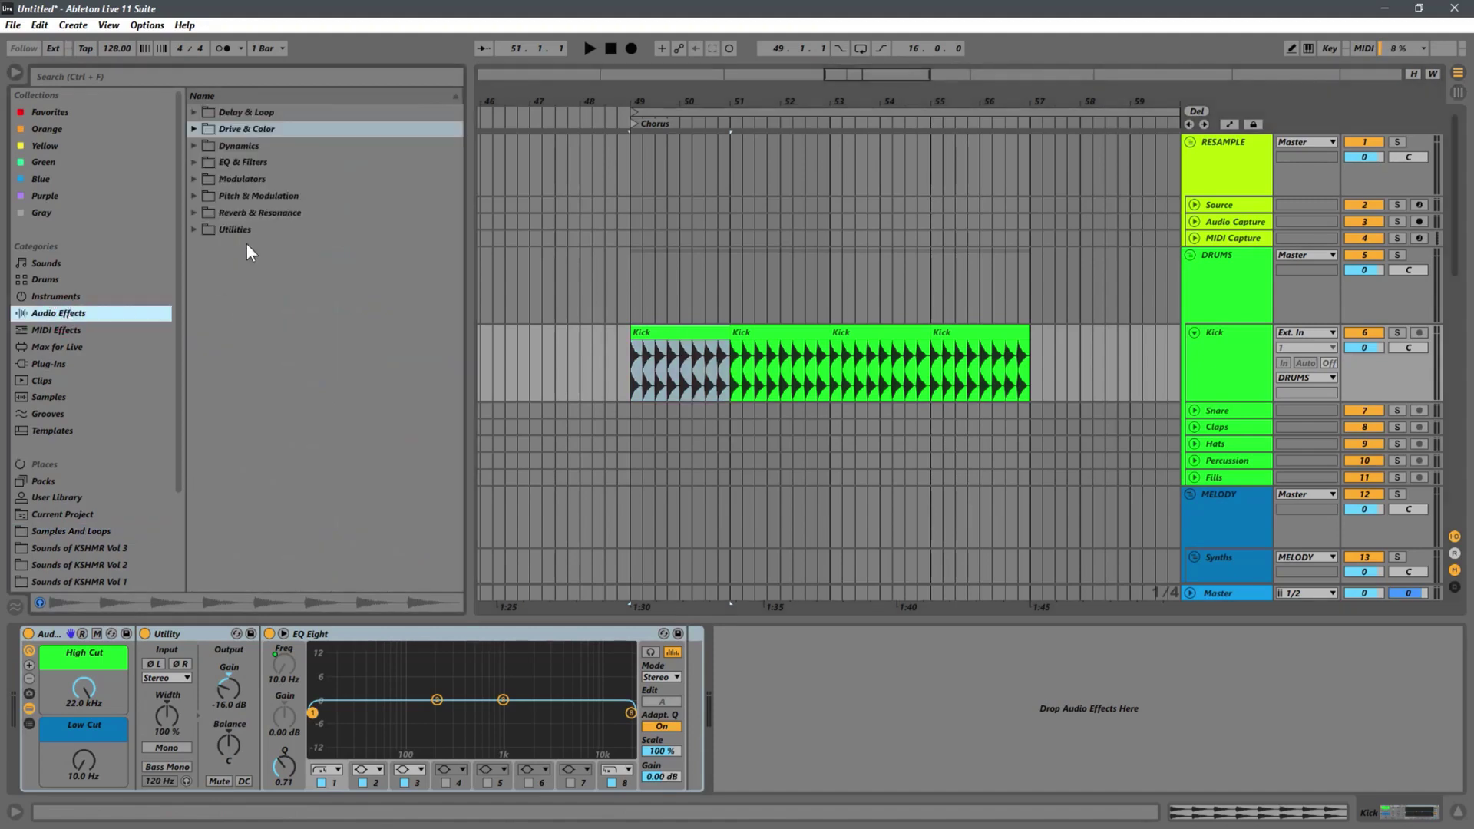
click(195, 230)
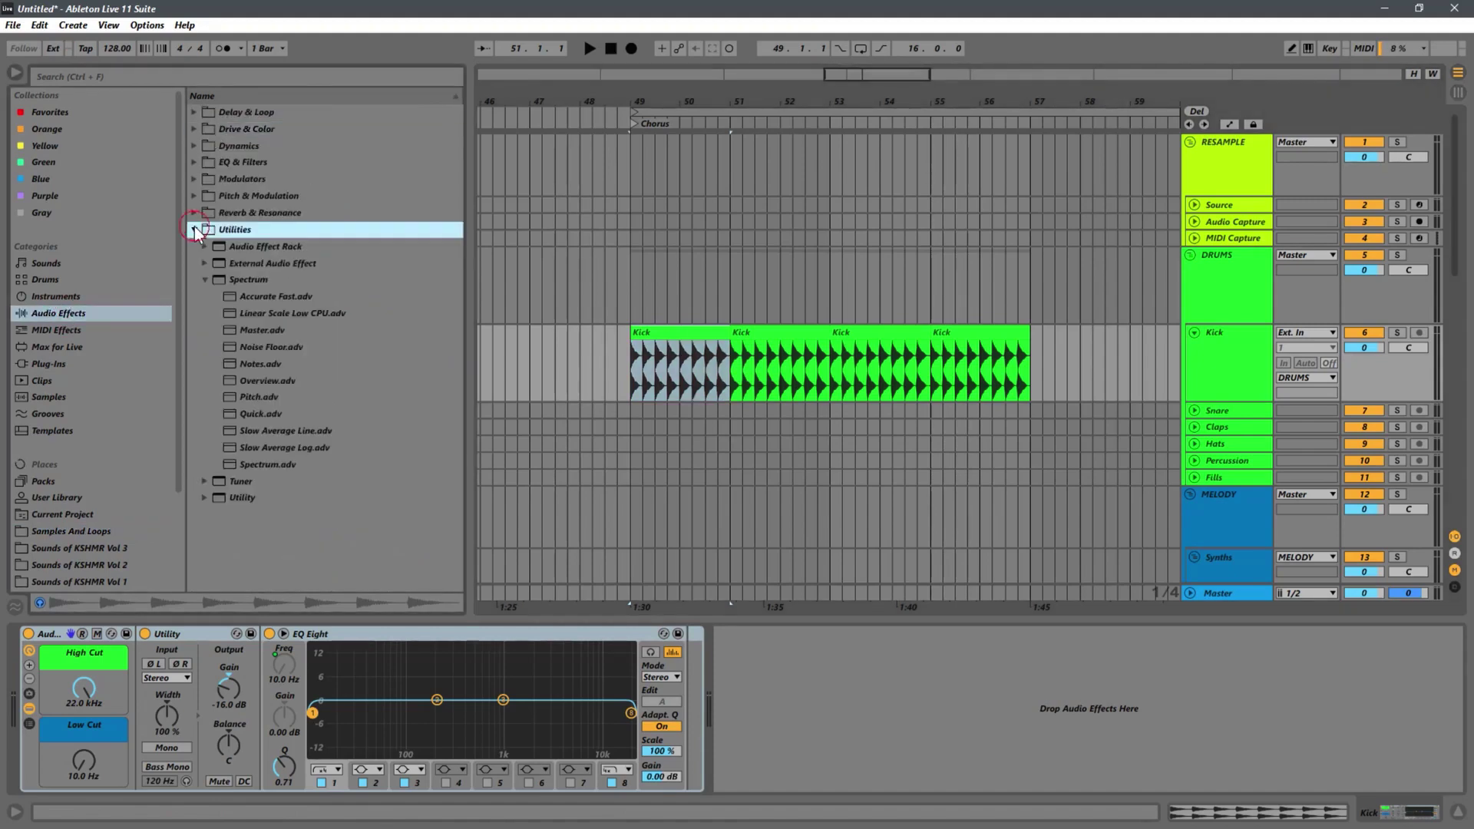
click(204, 279)
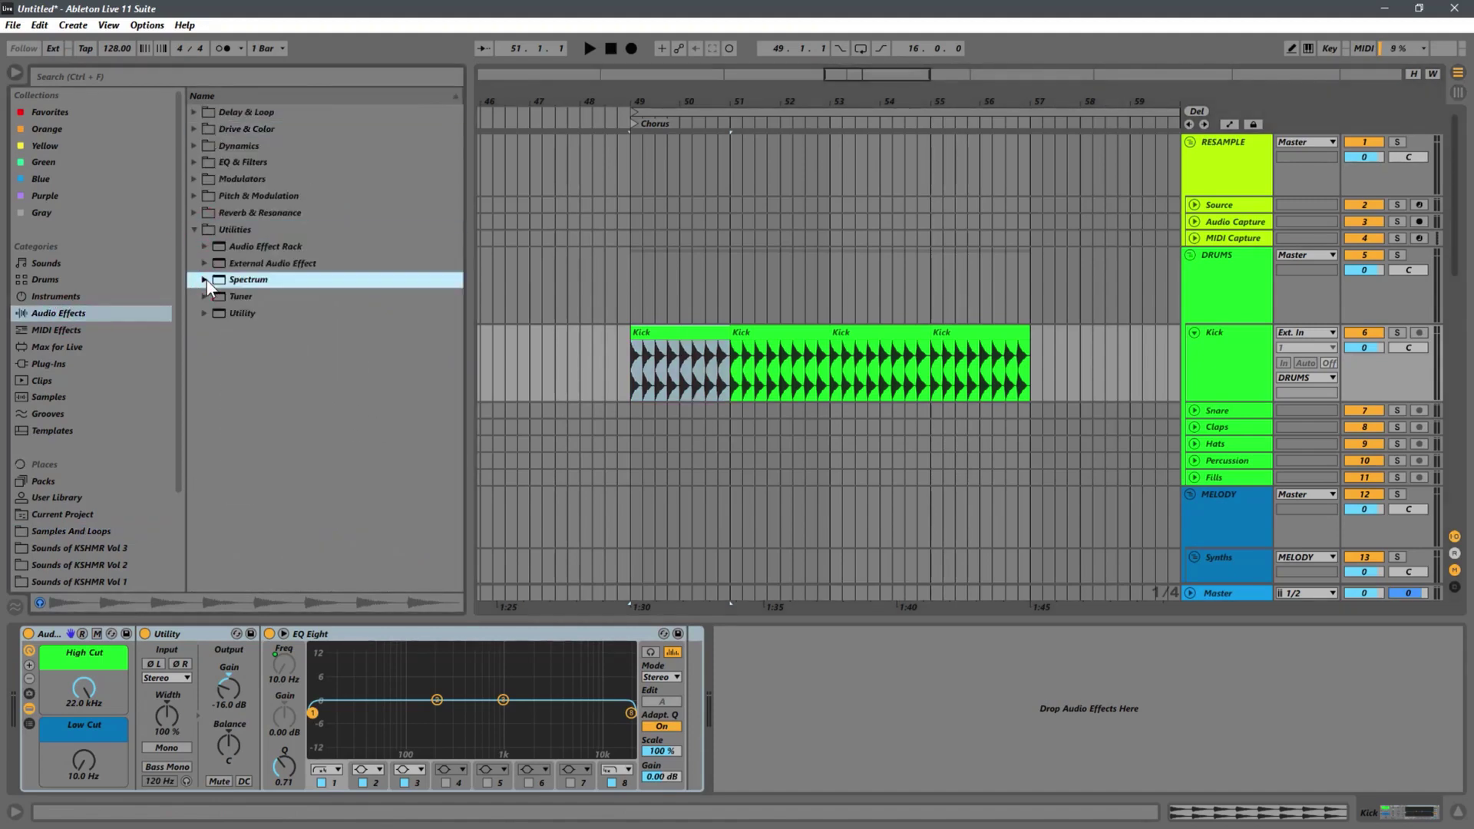
click(205, 280)
click(206, 279)
click(204, 280)
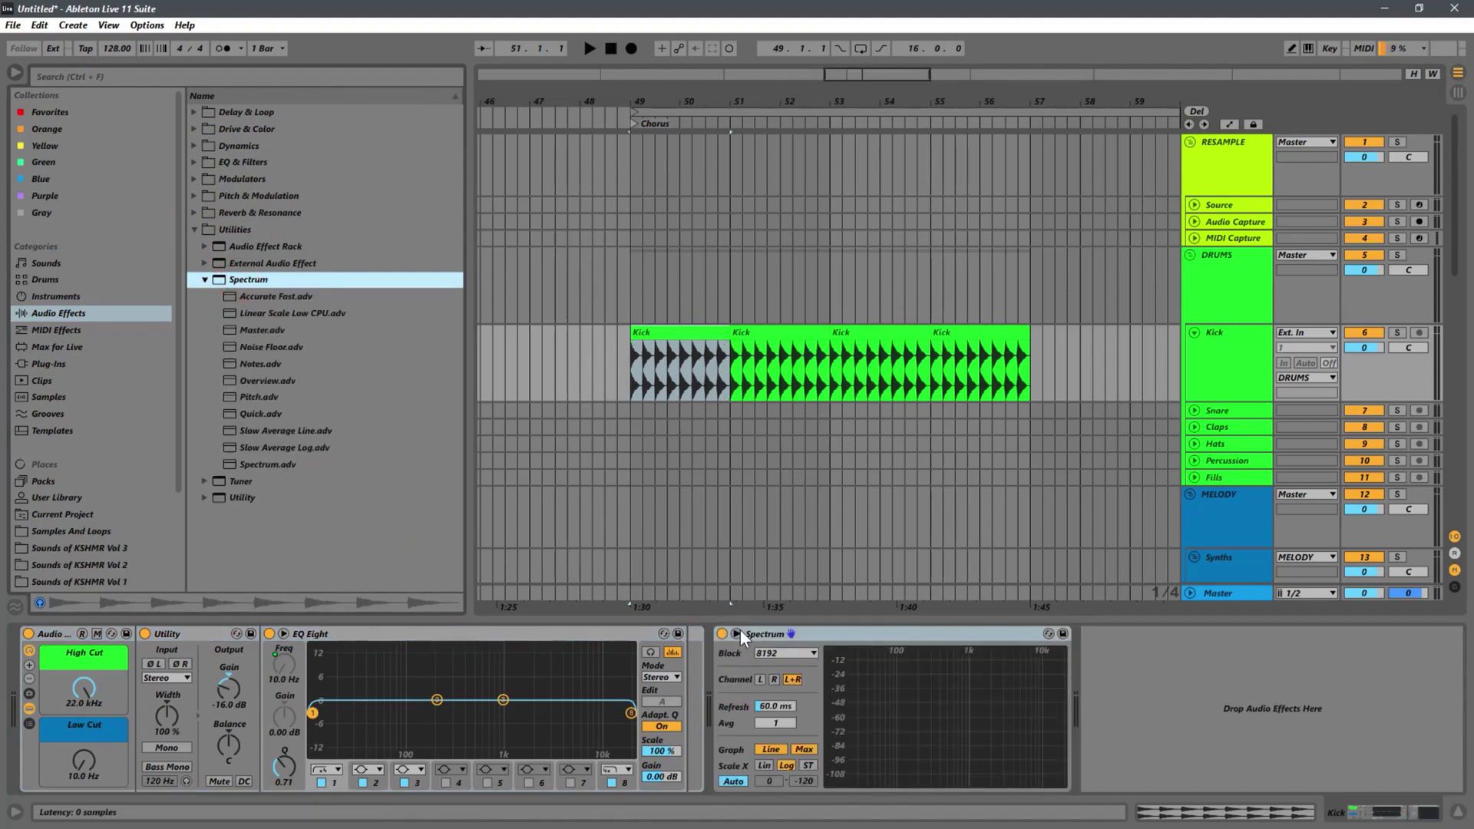
- Expand the Spectrum graph on the Kick track into its large display
click(738, 632)
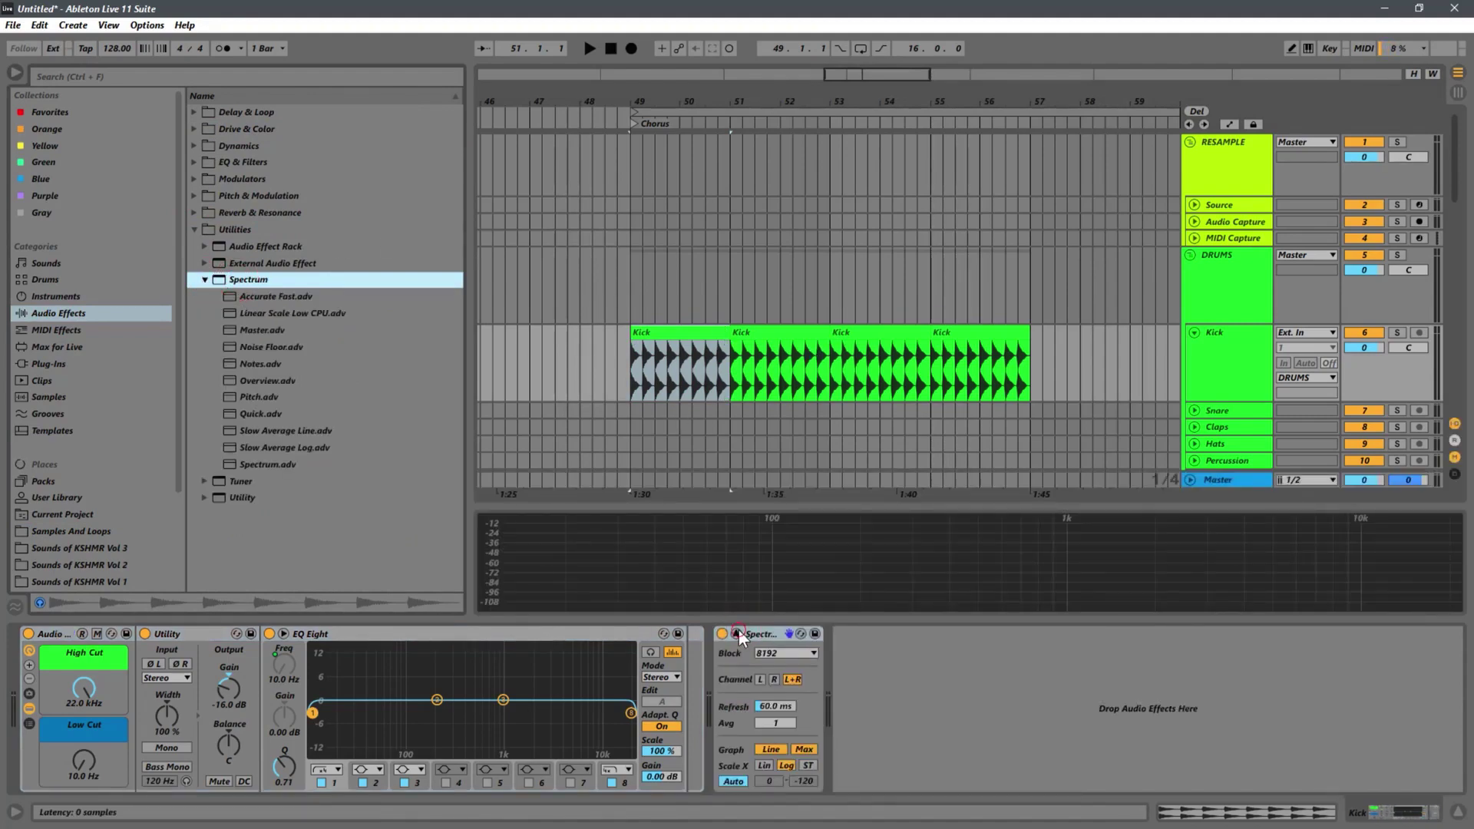
double_click(738, 633)
click(739, 632)
click(738, 632)
- Play the kick repeatedly from bar 49 and read the frequency and note of its low-end peak in the Spectrum graph
click(633, 372)
key(space)
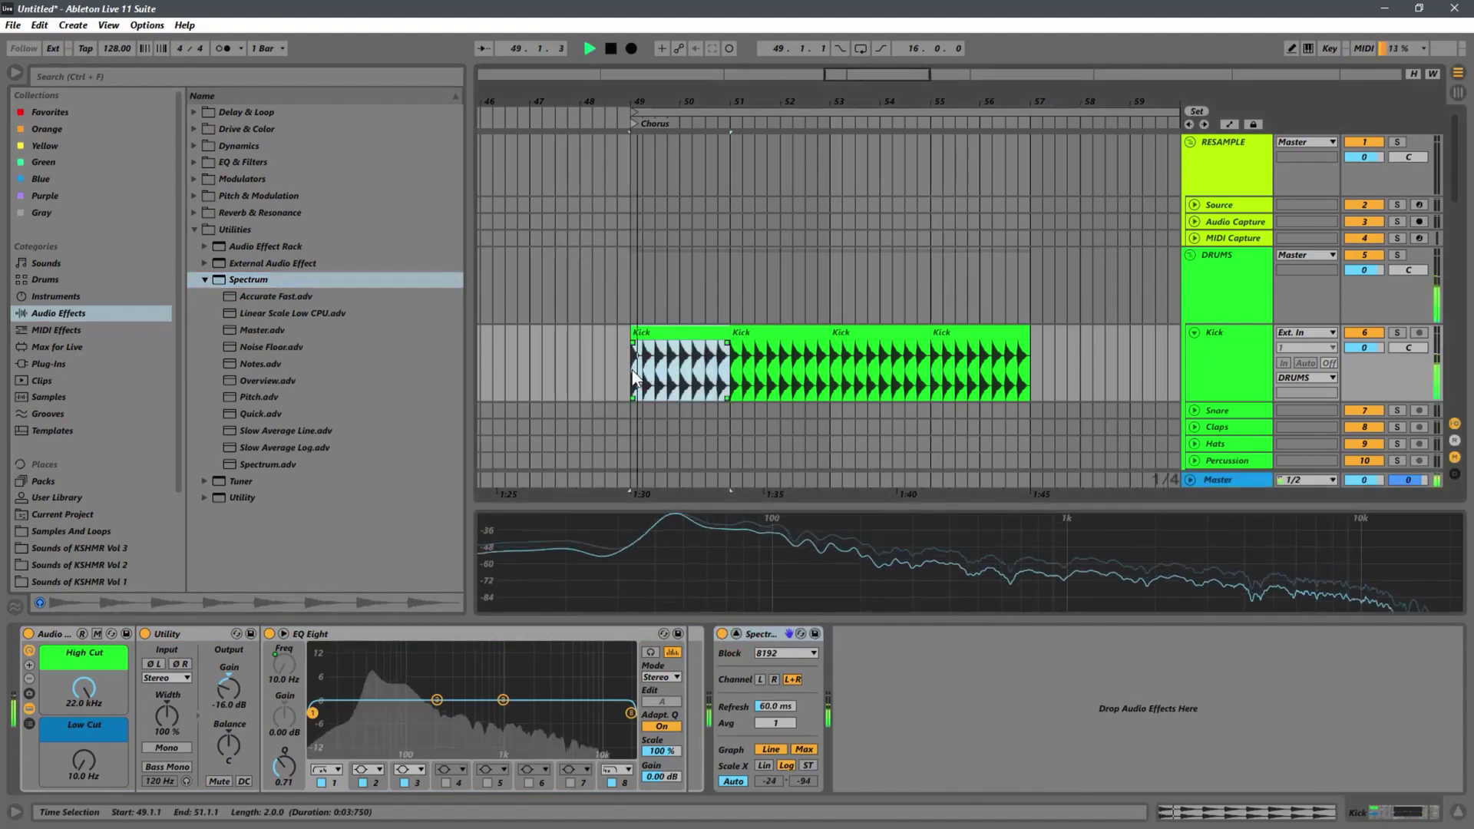
key(space)
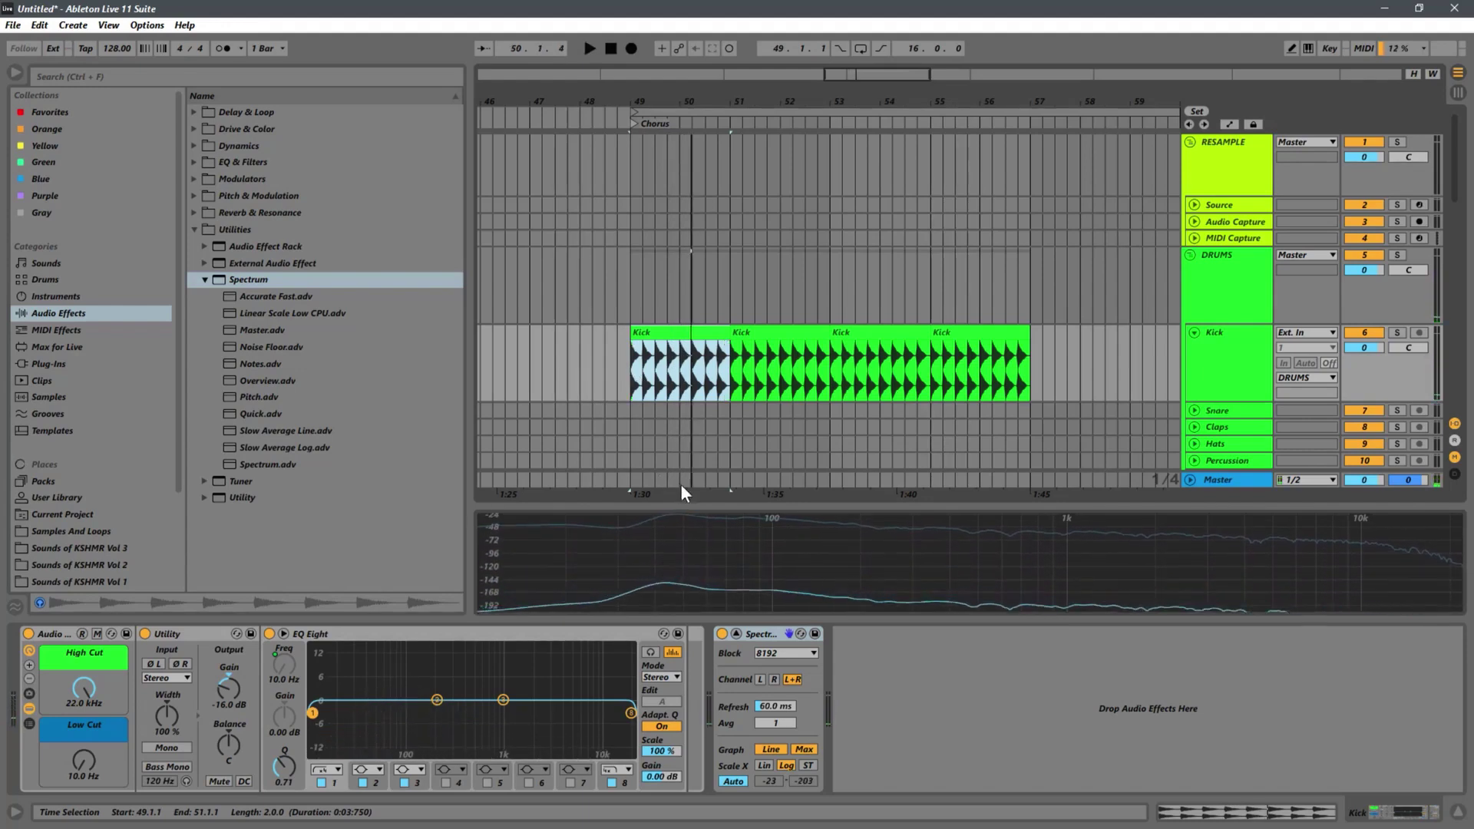
mouse_move(671, 519)
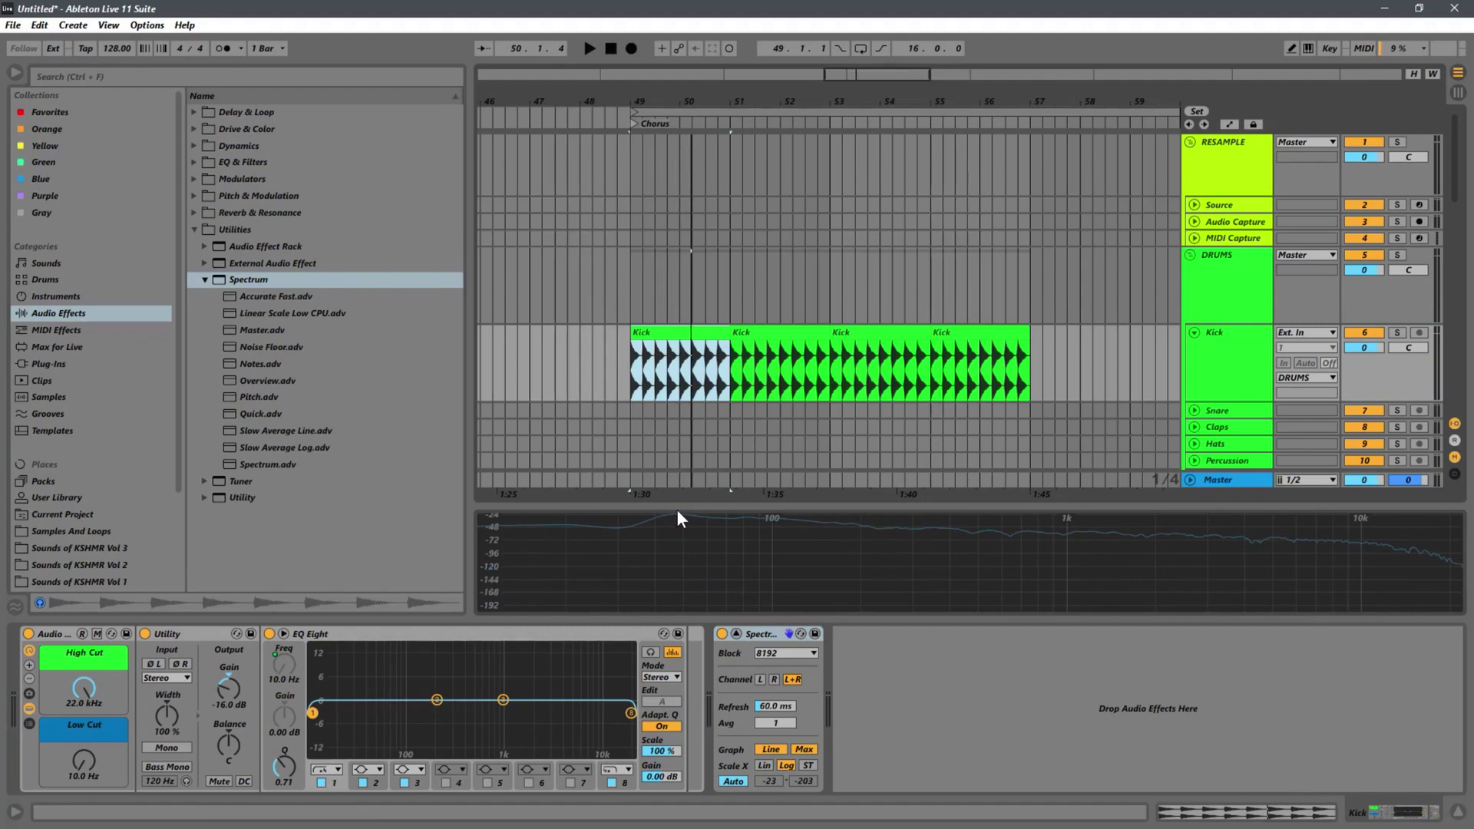
mouse_move(625, 519)
key(space)
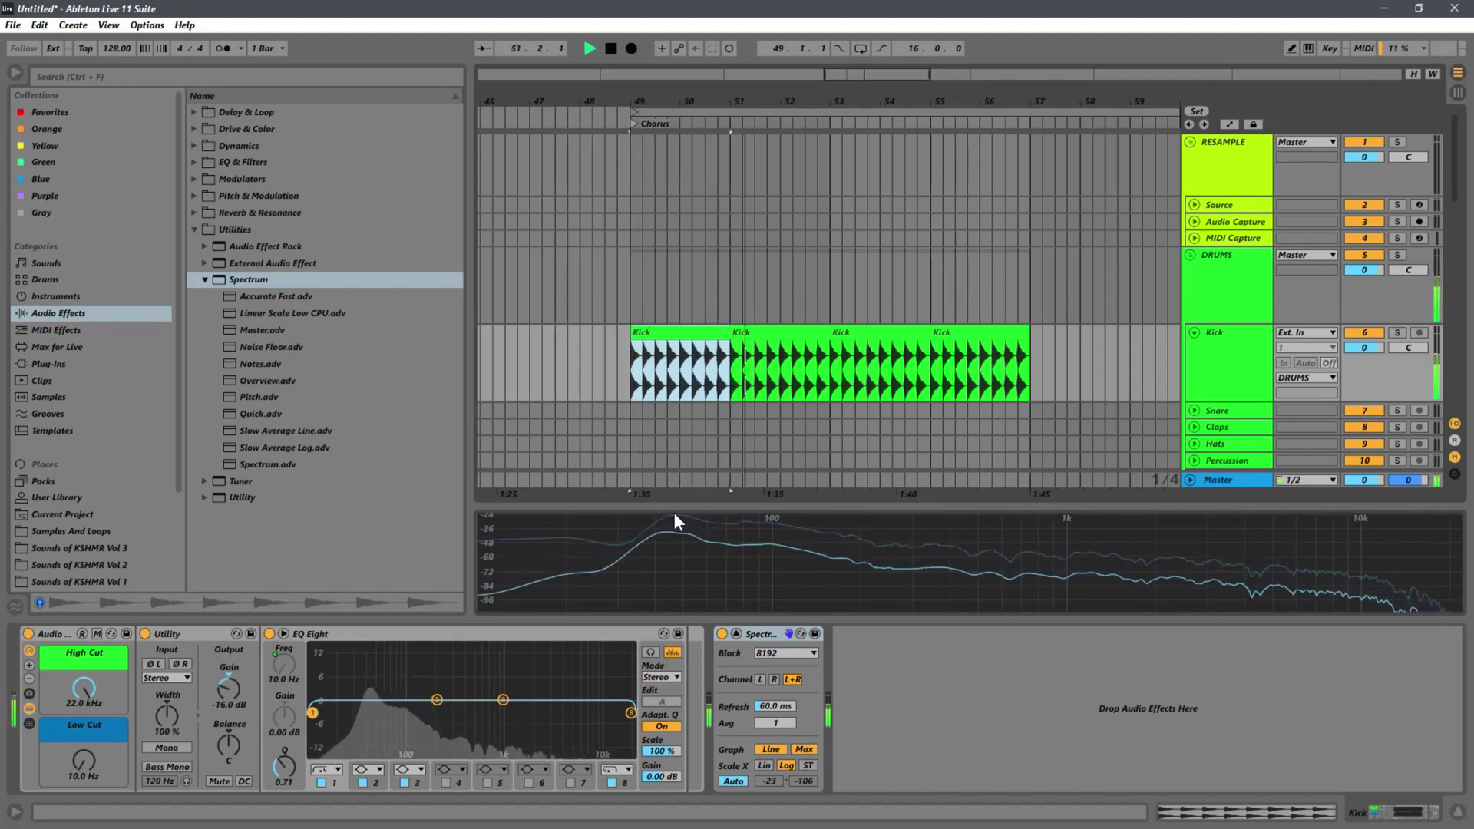
key(space)
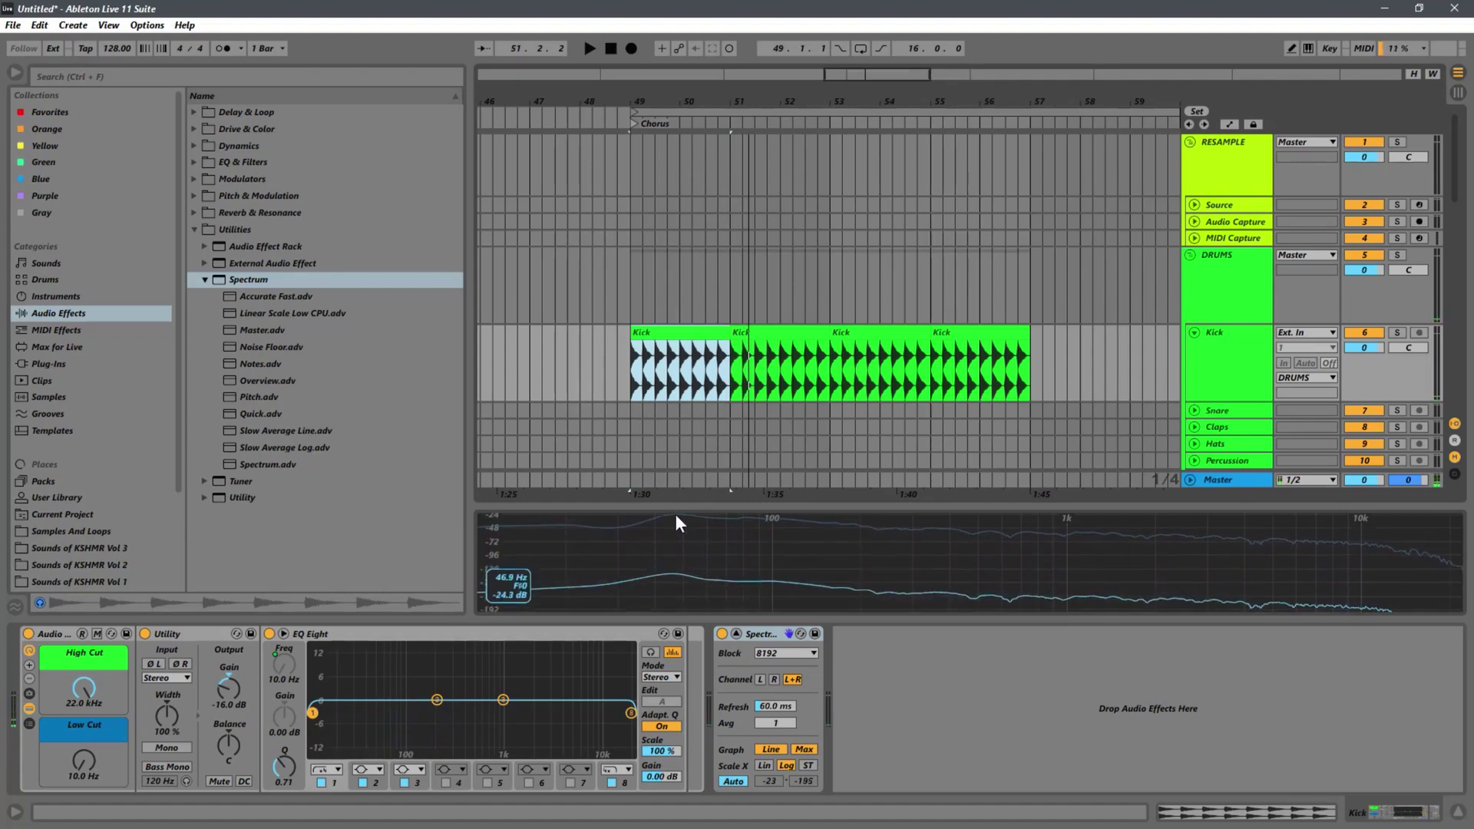
key(space)
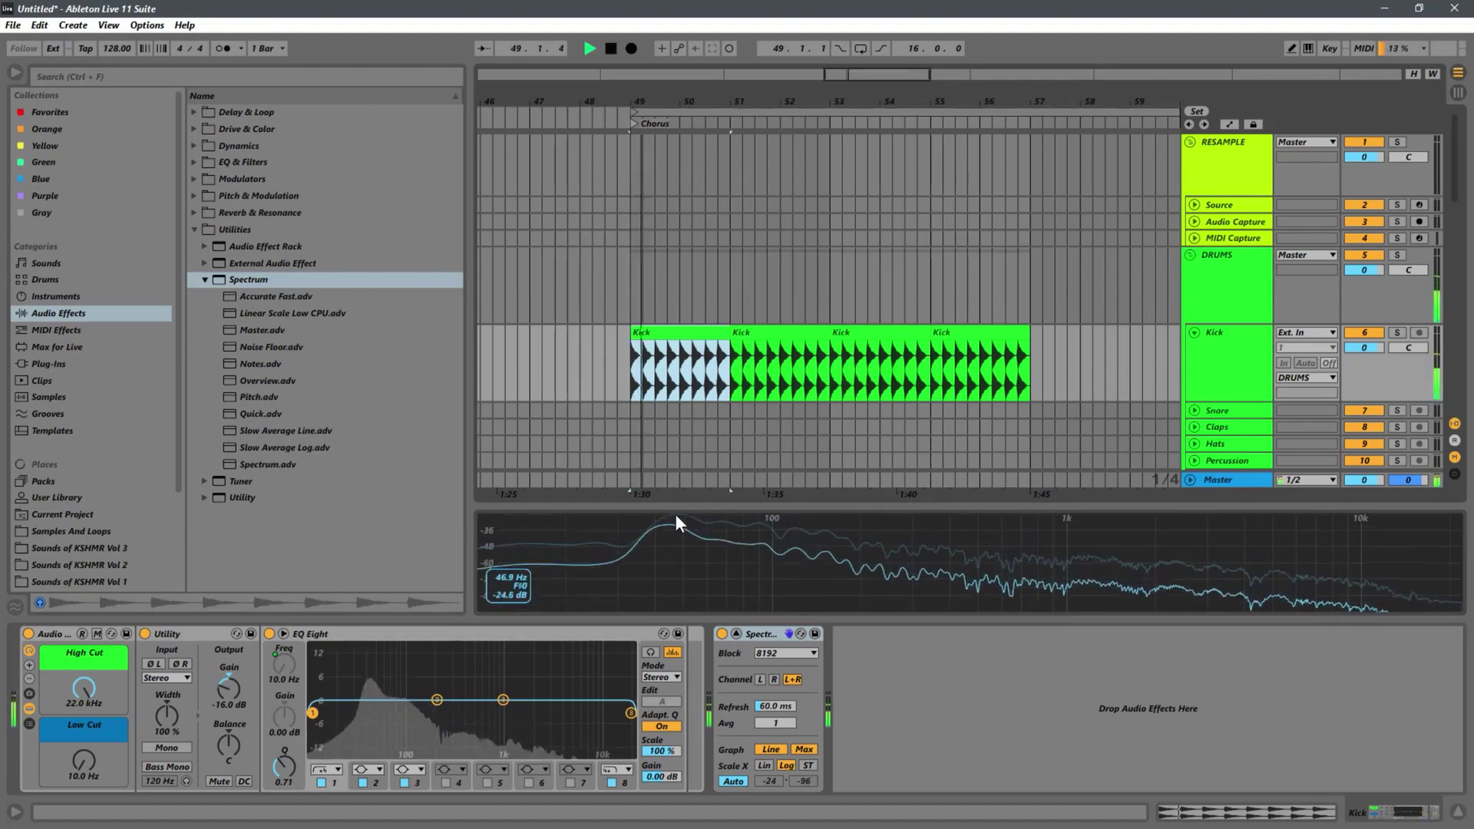
key(space)
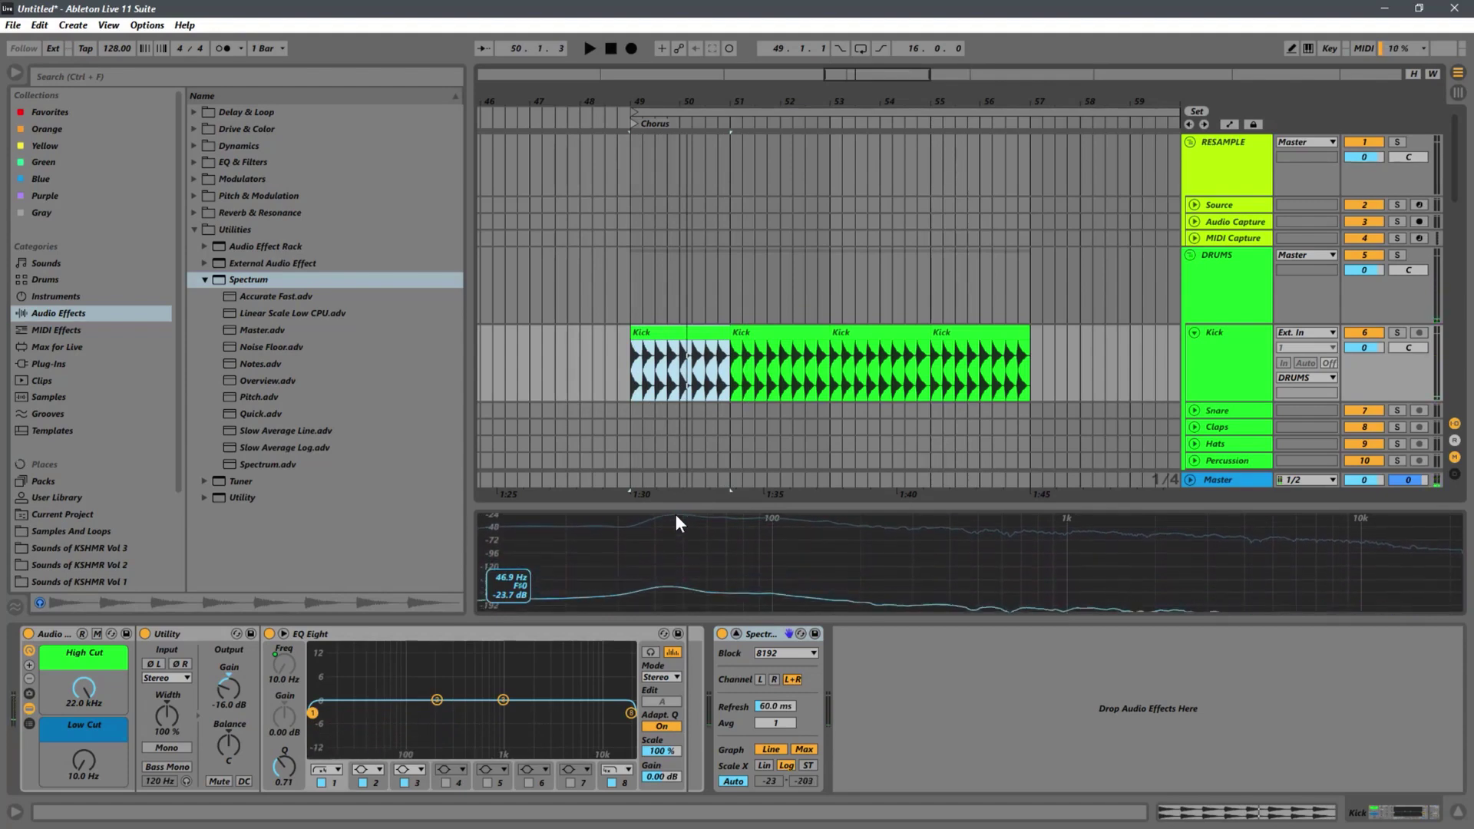
key(space)
key(space)
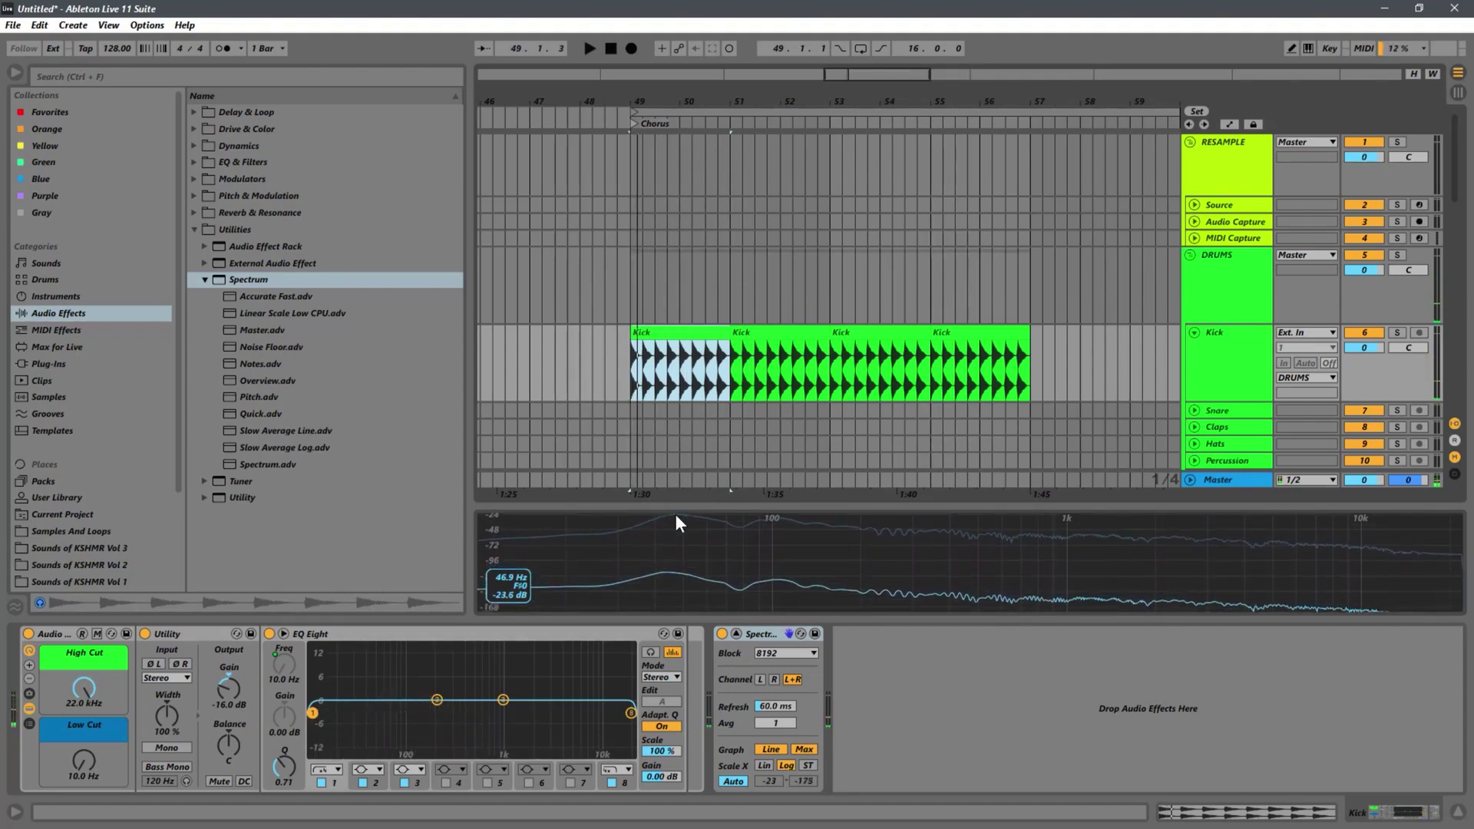
key(space)
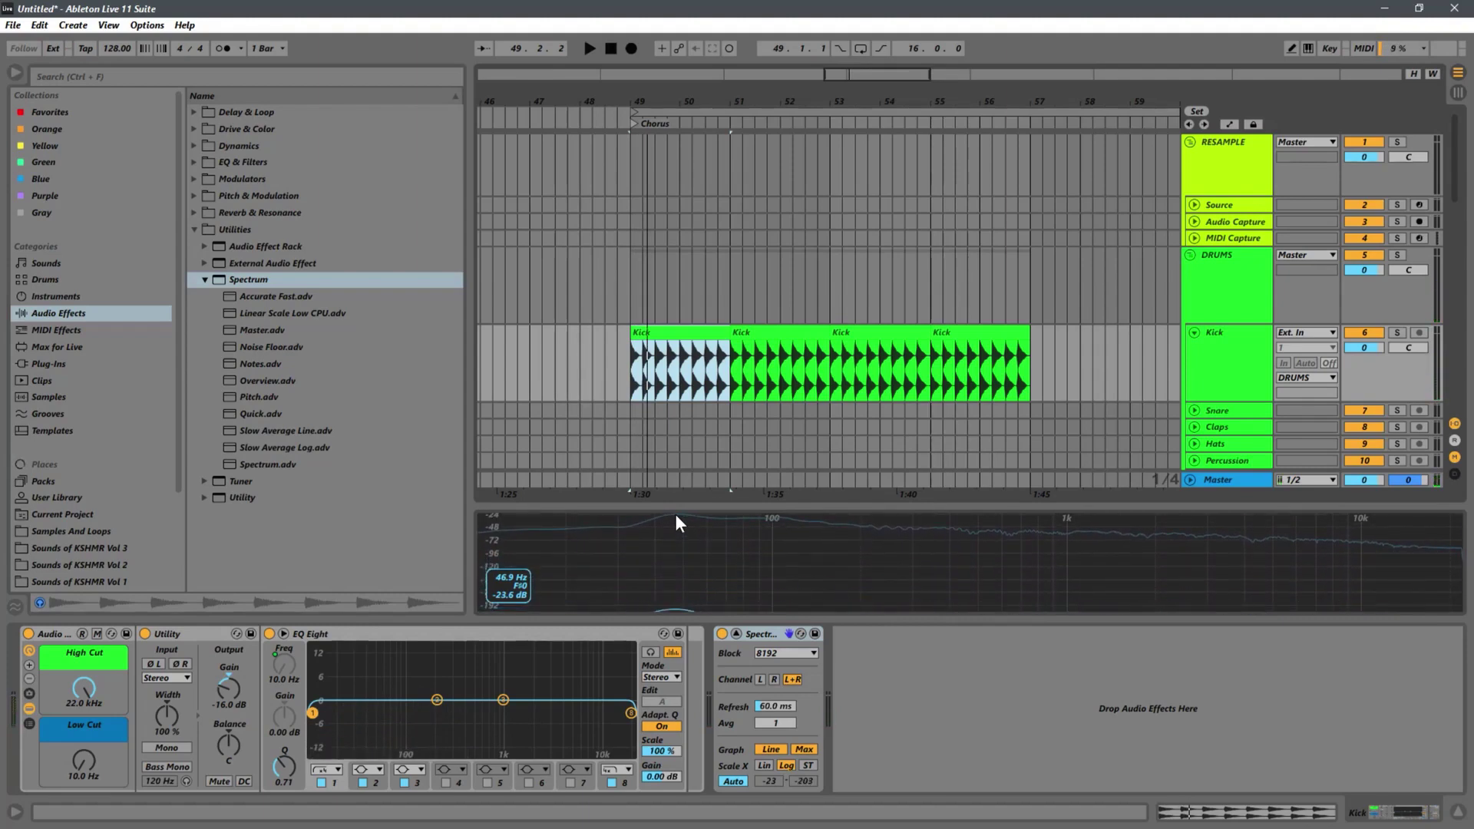
key(space)
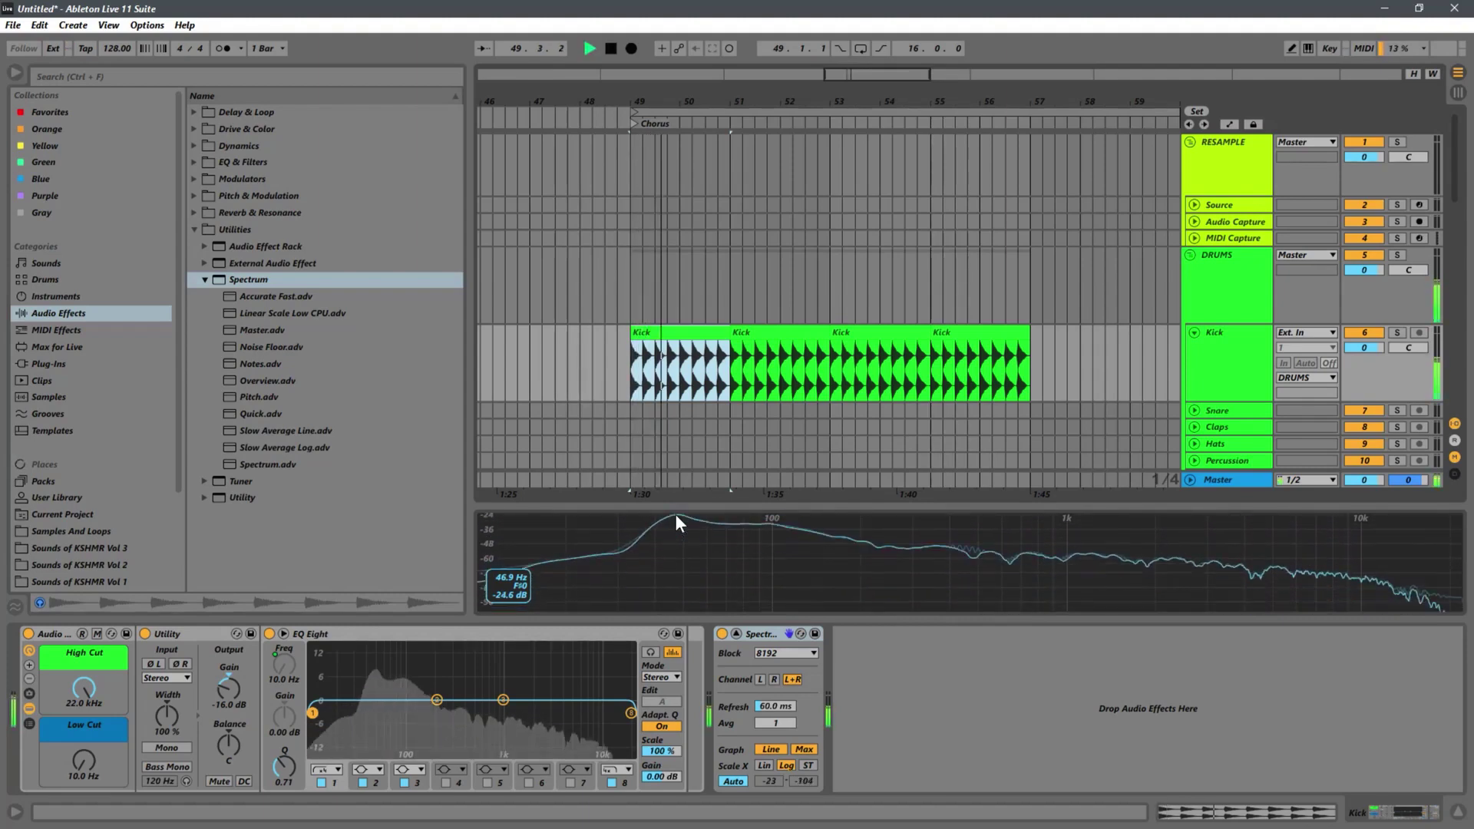